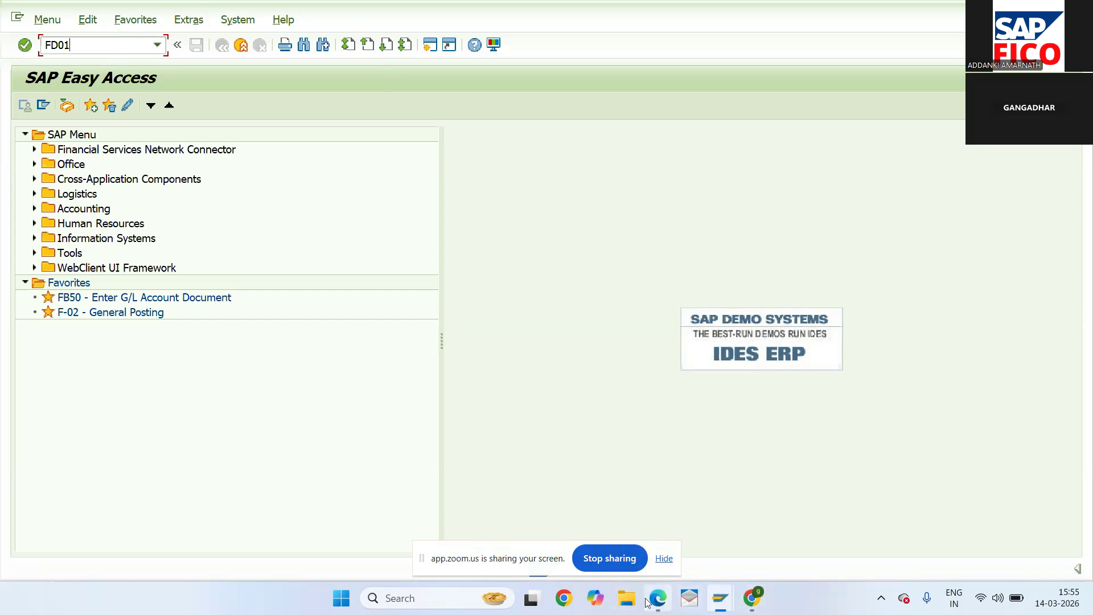
# - Close the stray browser window and bring SAP GUI back into focus
pyautogui.click(649, 600)
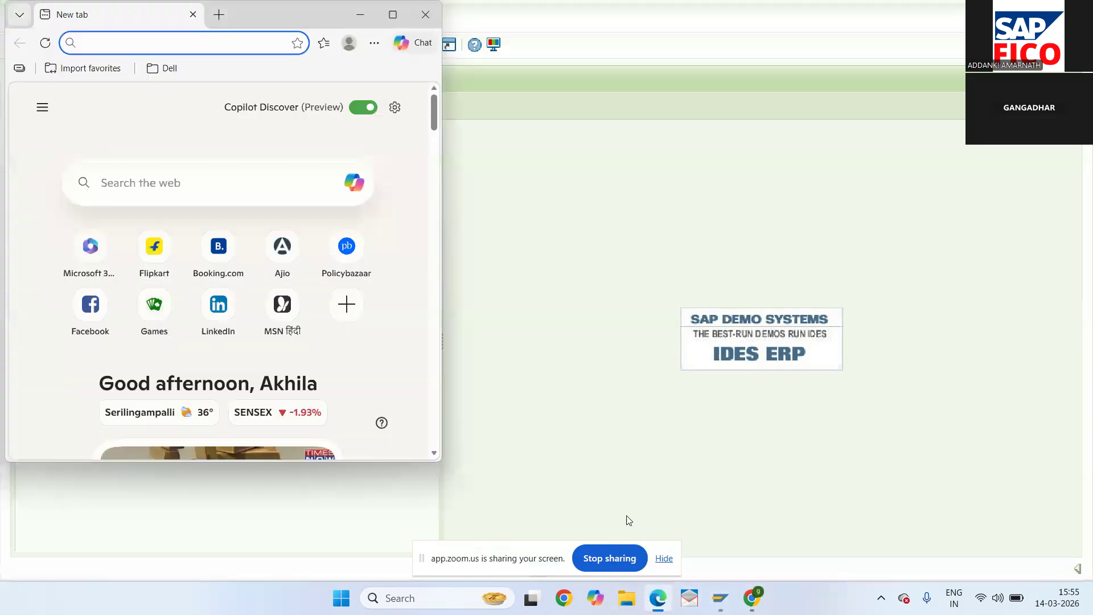
pyautogui.click(426, 22)
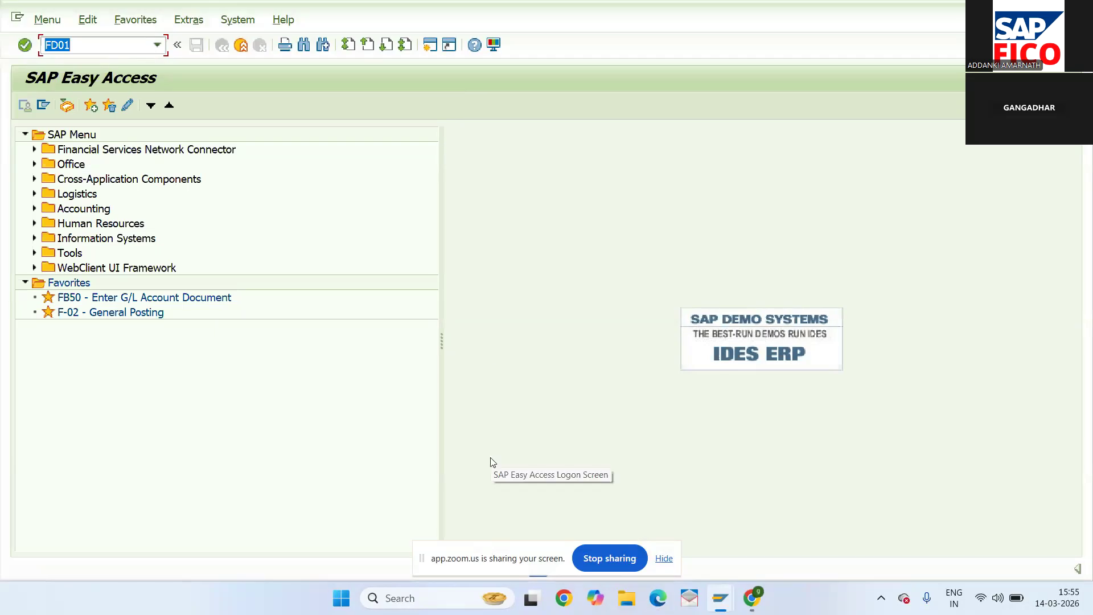
pyautogui.click(510, 563)
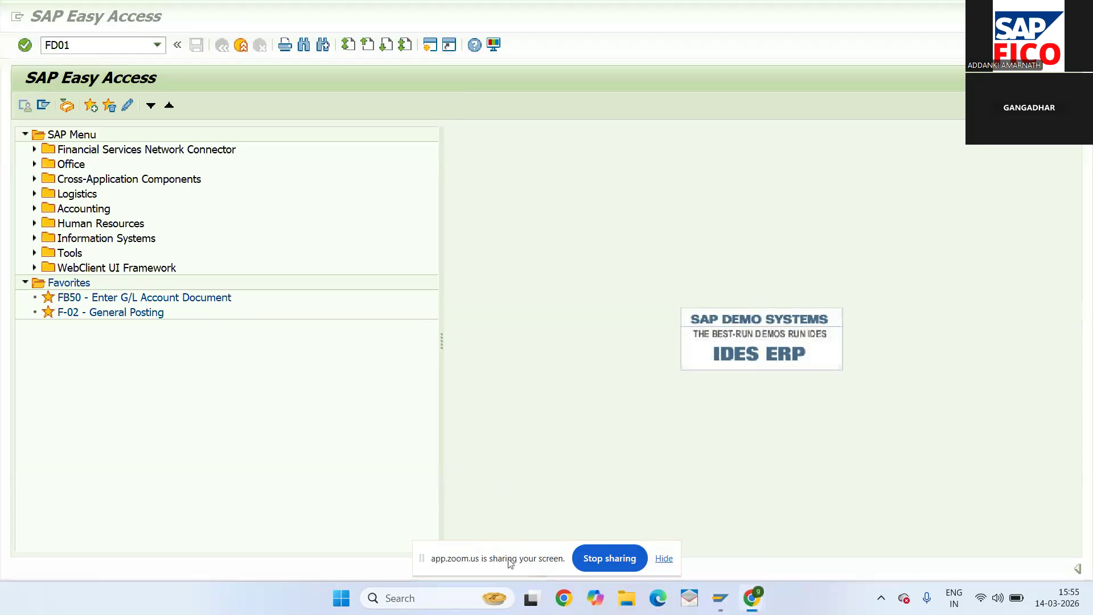
pyautogui.click(573, 230)
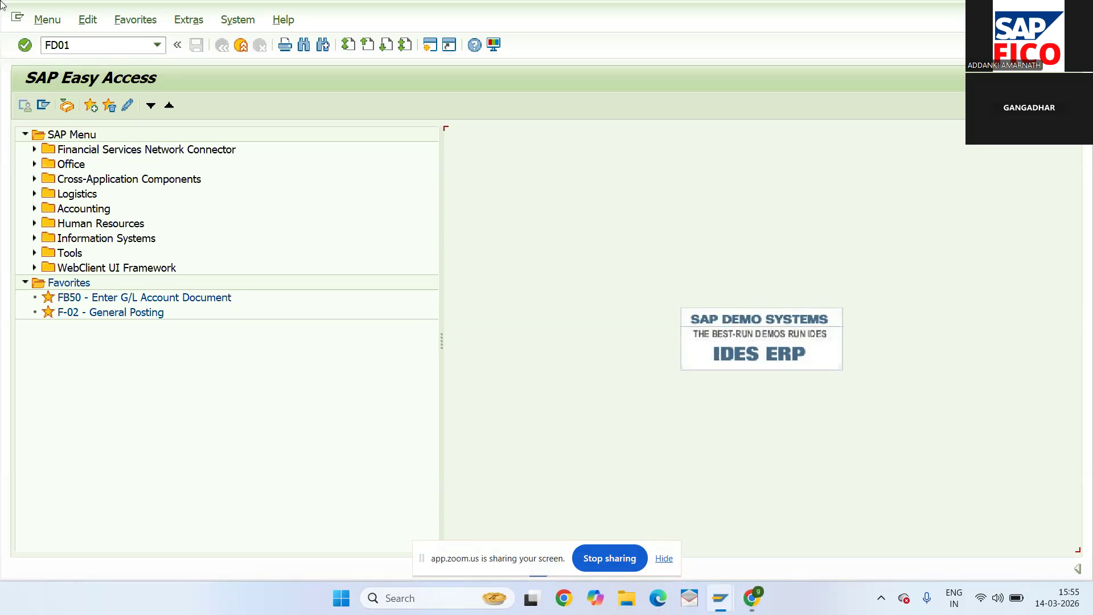
# - Start the customer creation transaction FD01
pyautogui.click(81, 49)
pyautogui.press('BackSpace')
pyautogui.write('FD01')
pyautogui.press('Return')
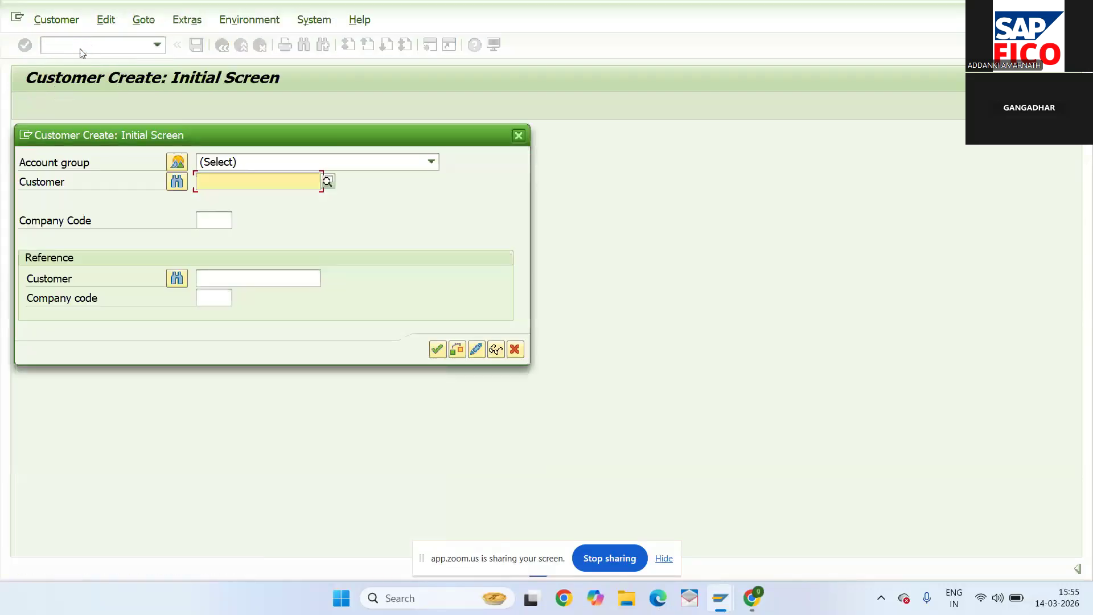
# - Choose account group DOMESTIC CUS GRP OF NW22 and continue to the customer's general data
pyautogui.click(317, 160)
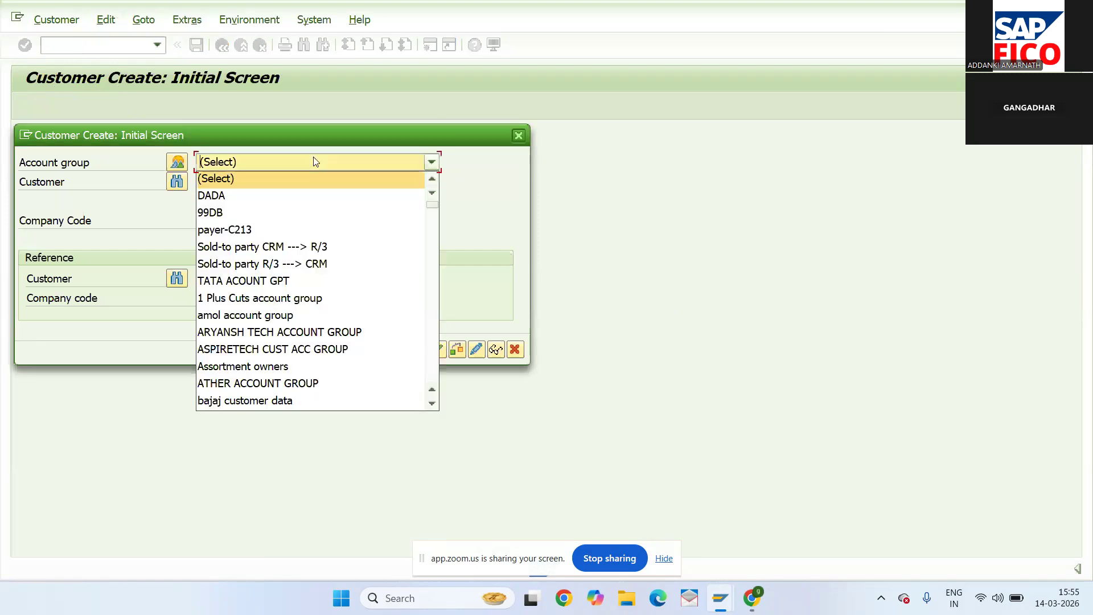
pyautogui.click(430, 264)
pyautogui.click(431, 265)
pyautogui.click(430, 263)
pyautogui.click(430, 263)
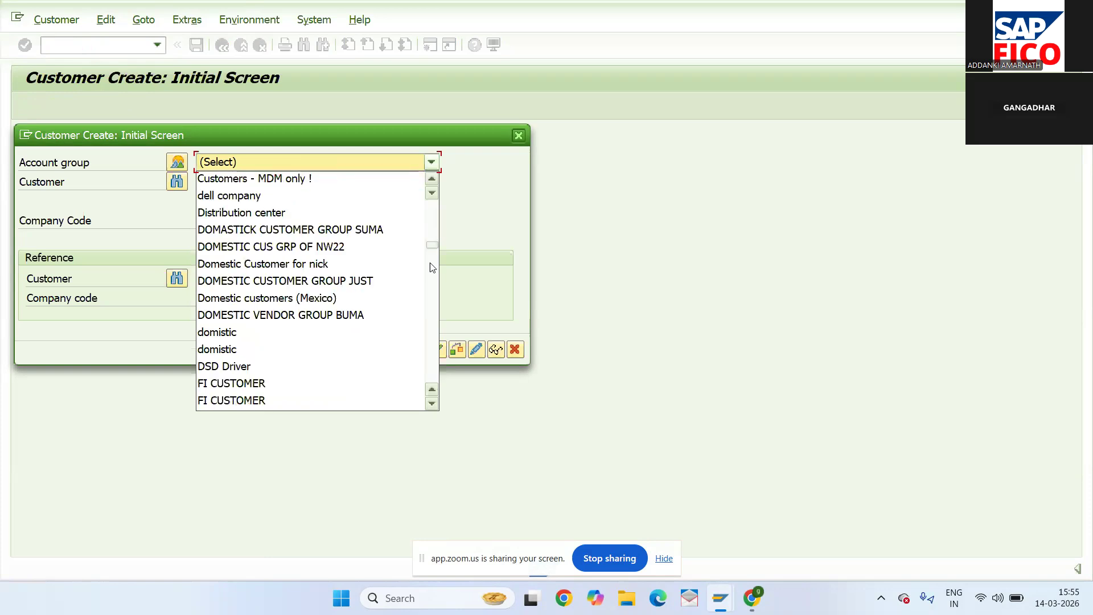
pyautogui.click(337, 249)
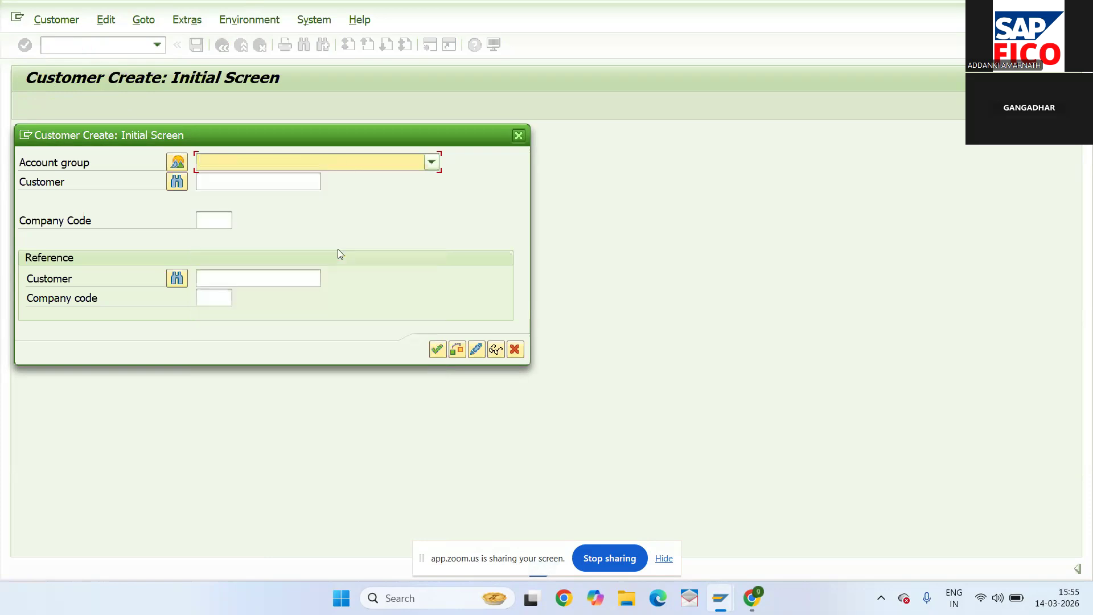
pyautogui.click(438, 349)
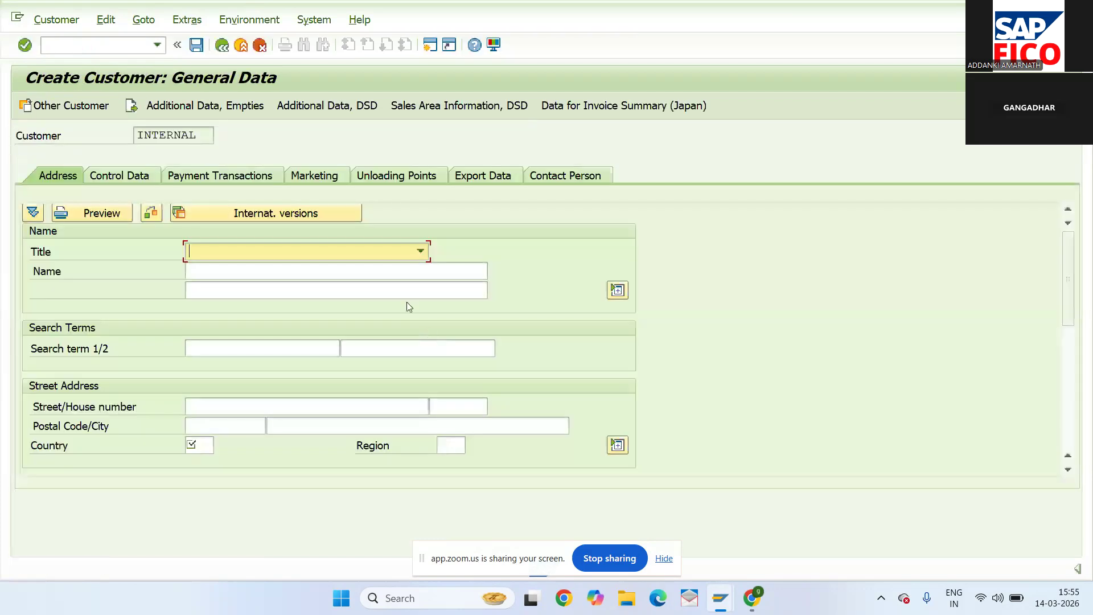
# - Set the customer title to Company and the name to GANGA STORES
pyautogui.click(395, 252)
pyautogui.click(380, 267)
pyautogui.click(381, 273)
pyautogui.write('GA')
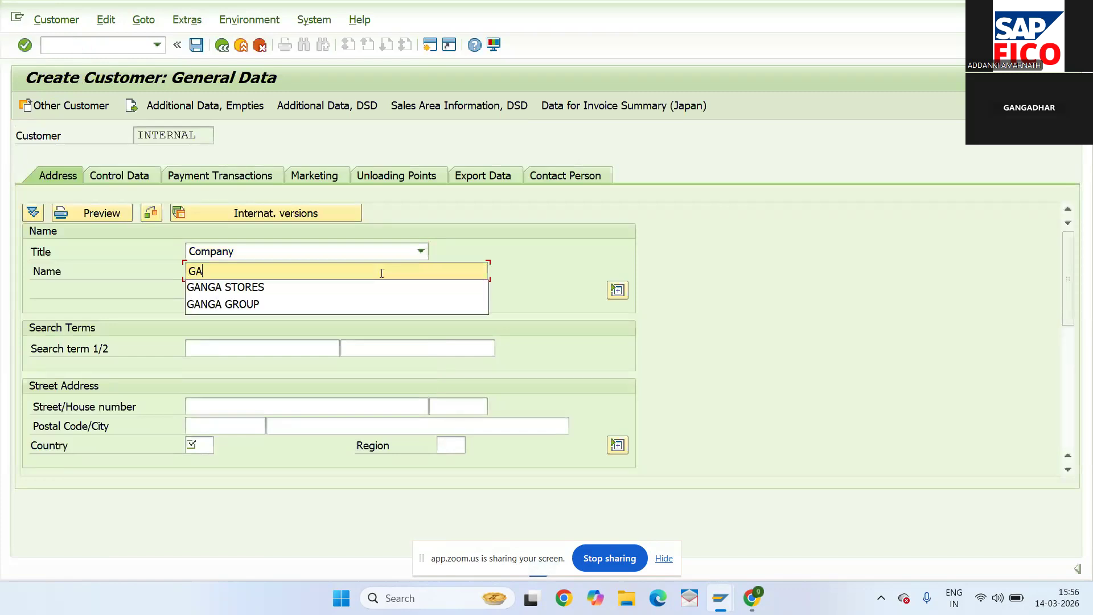
pyautogui.click(352, 290)
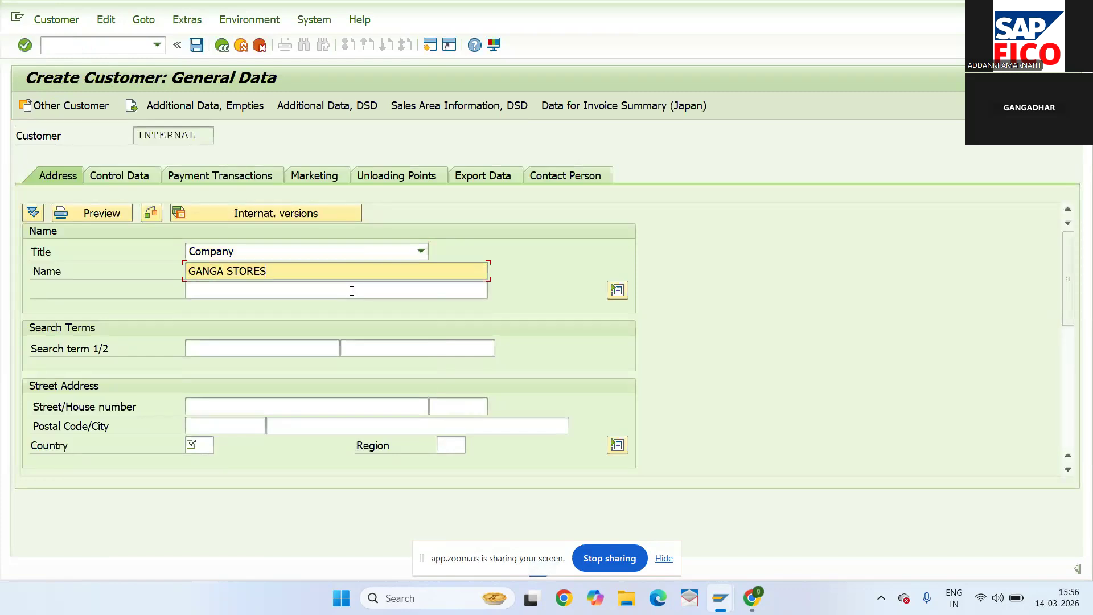
pyautogui.click(250, 402)
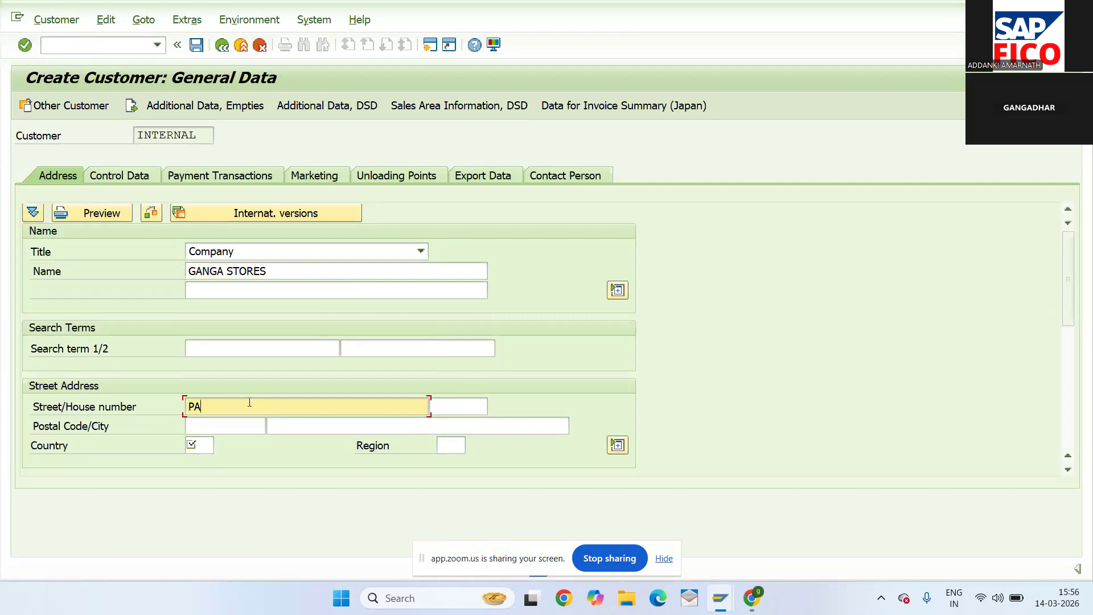
pyautogui.click(469, 399)
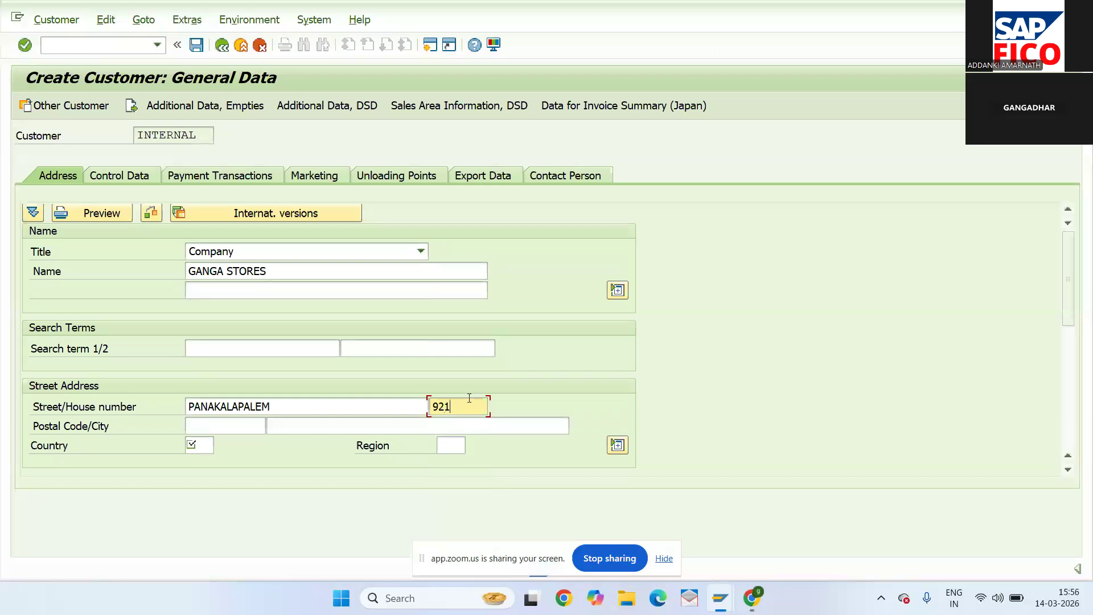
pyautogui.click(213, 424)
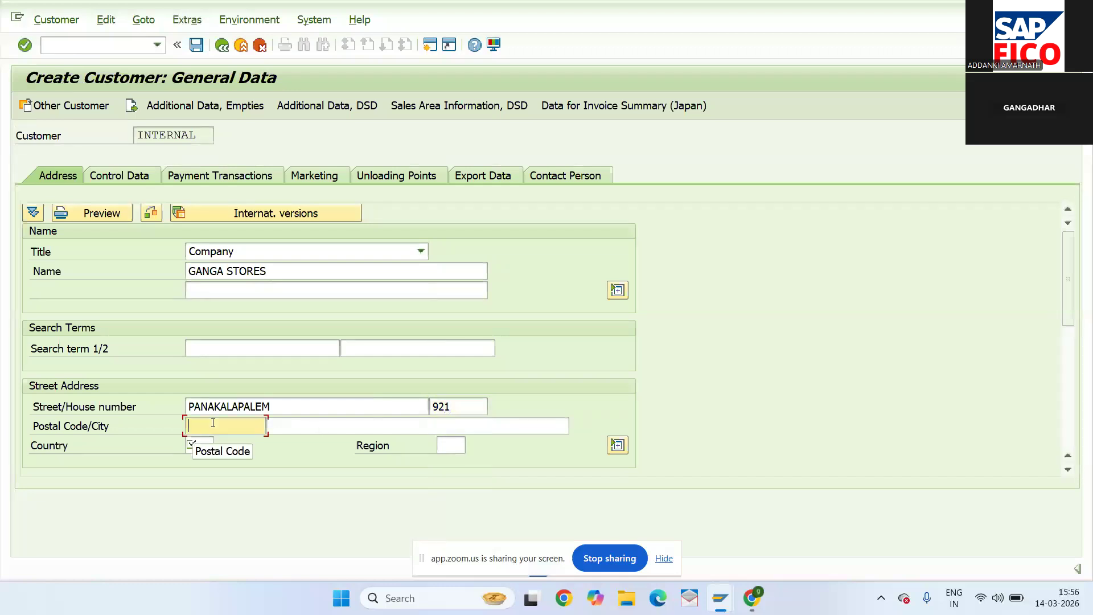
pyautogui.write('523')
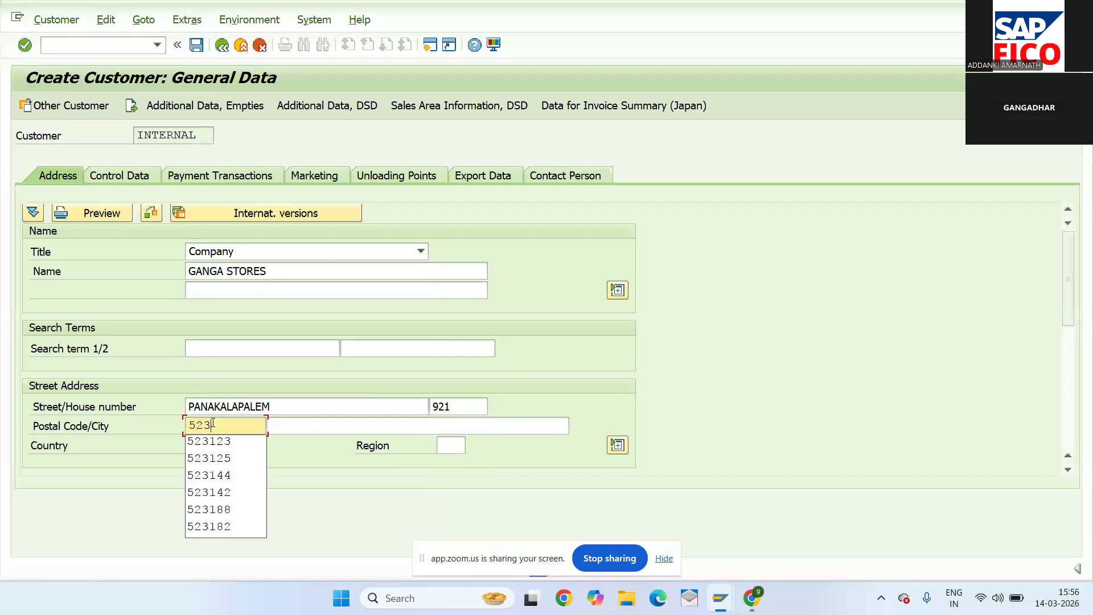
pyautogui.write('182')
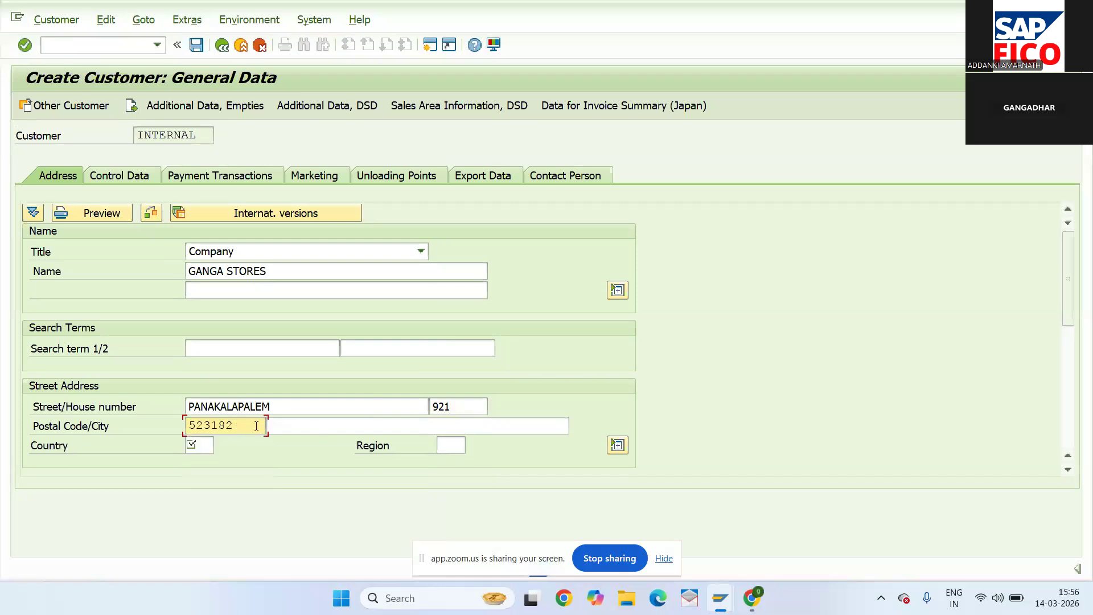
pyautogui.click(284, 427)
pyautogui.write('ONG')
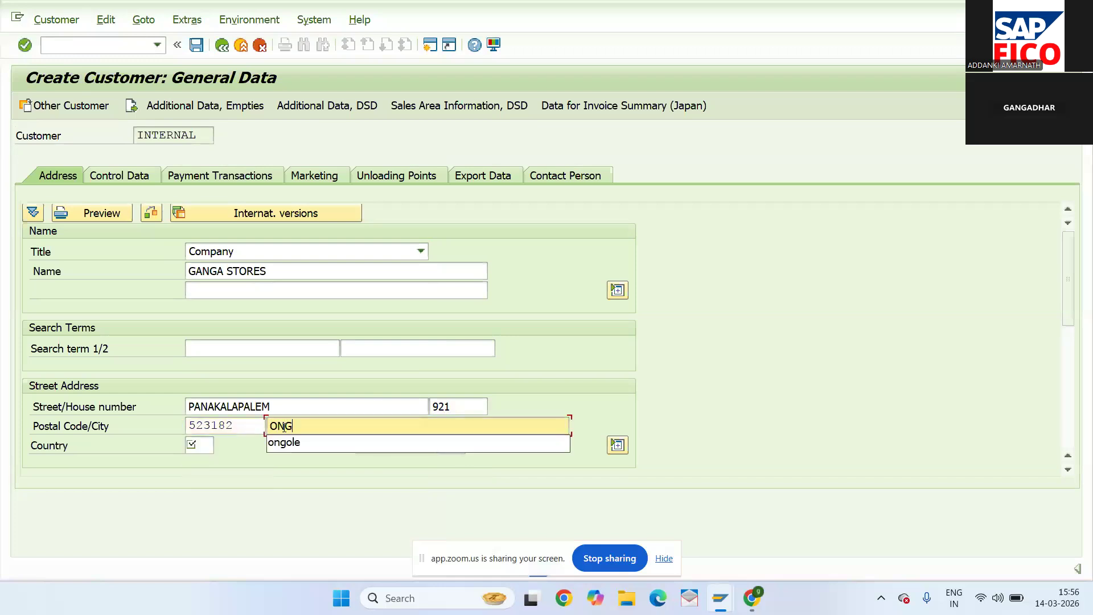
pyautogui.write('OLE')
# - Set the country to IN (India) and the region to 01 Andhra Pradesh
pyautogui.click(194, 444)
pyautogui.write('IN')
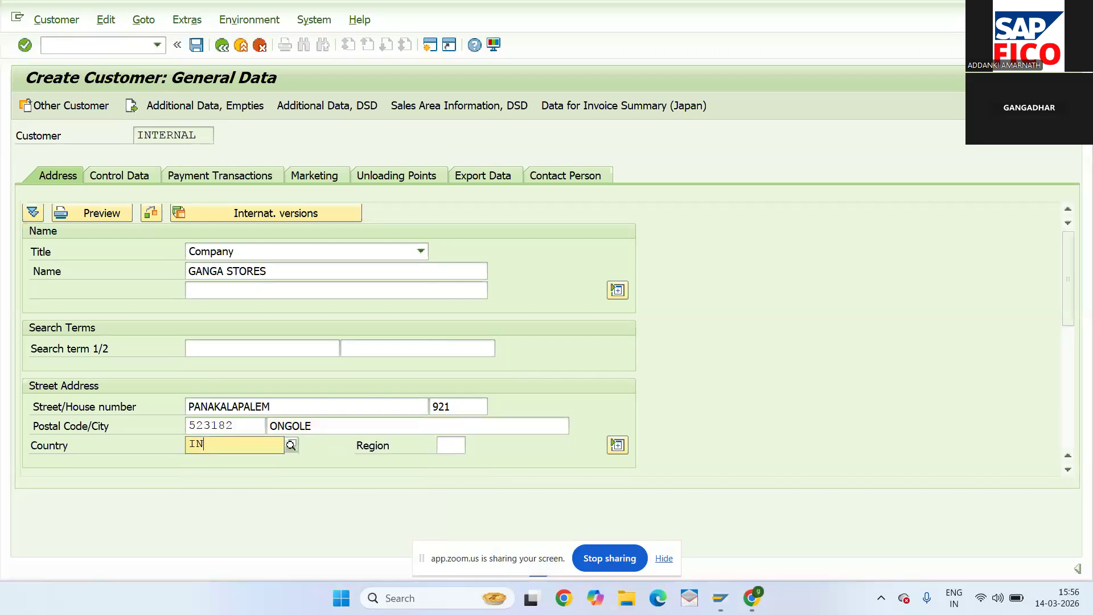
pyautogui.click(206, 480)
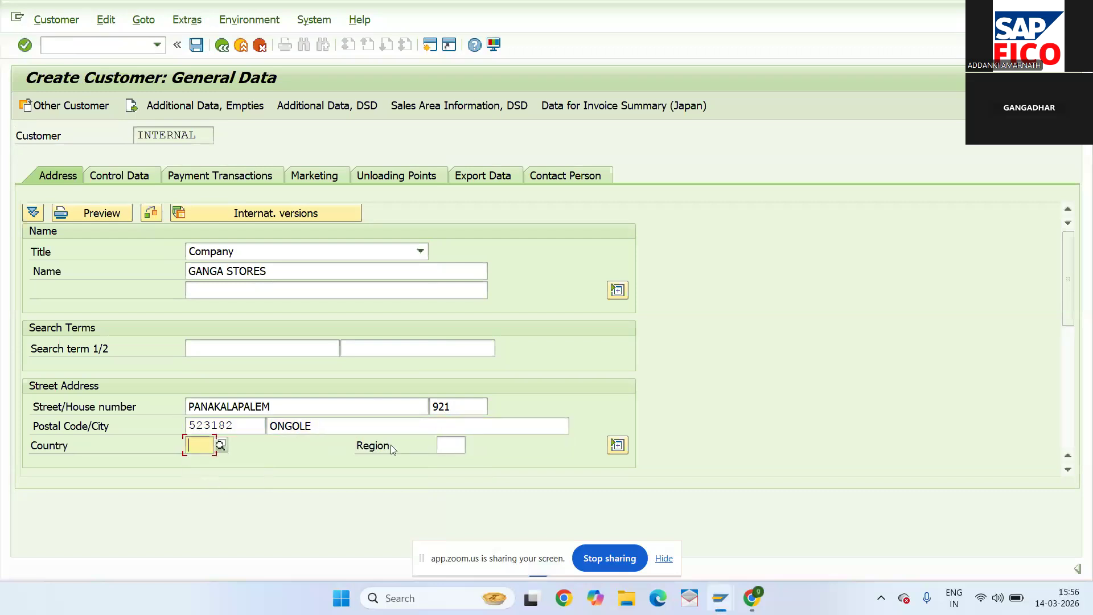
pyautogui.click(196, 444)
pyautogui.write('IN')
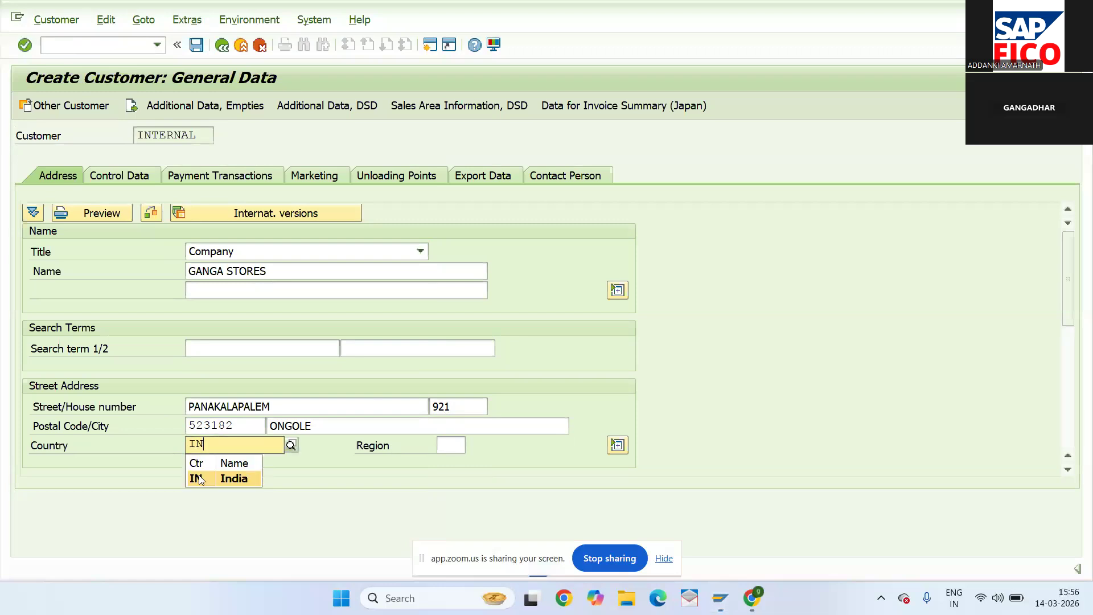
pyautogui.click(199, 478)
pyautogui.click(444, 445)
pyautogui.write('01')
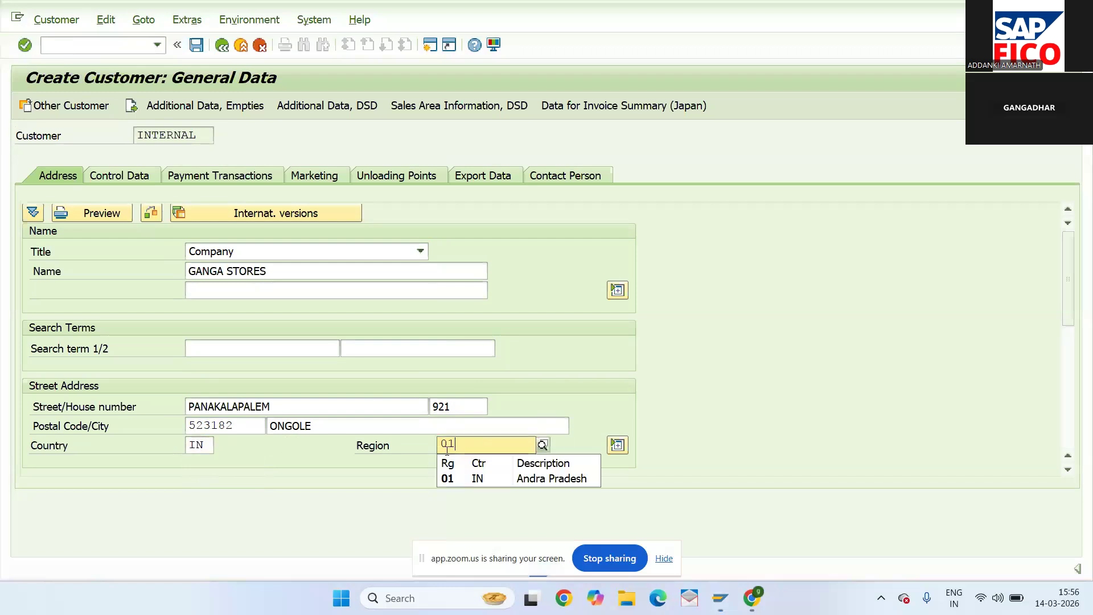
pyautogui.click(450, 477)
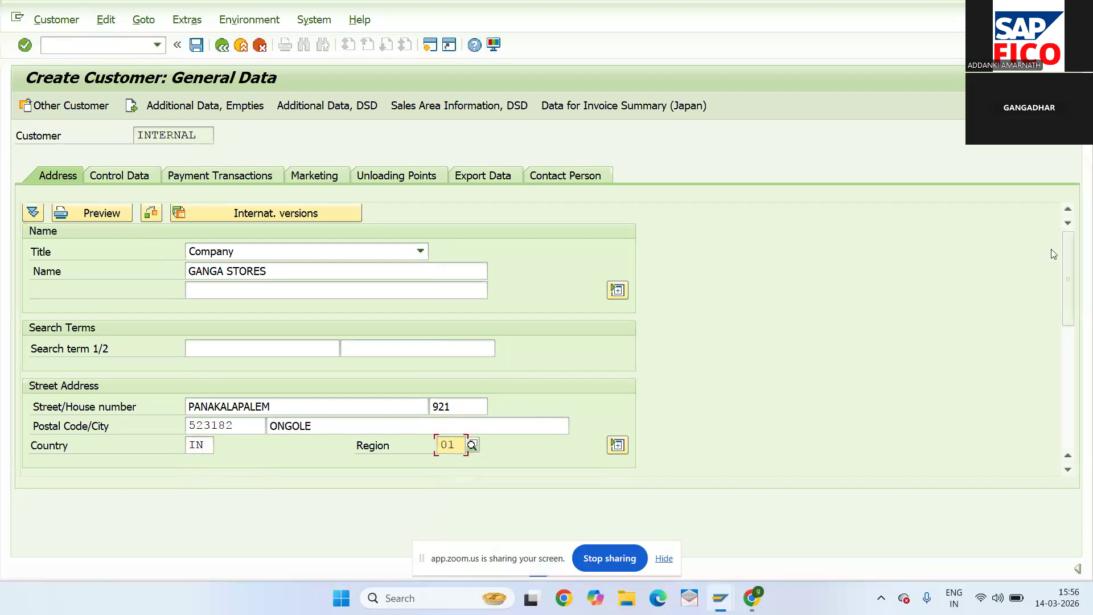
pyautogui.click(1068, 347)
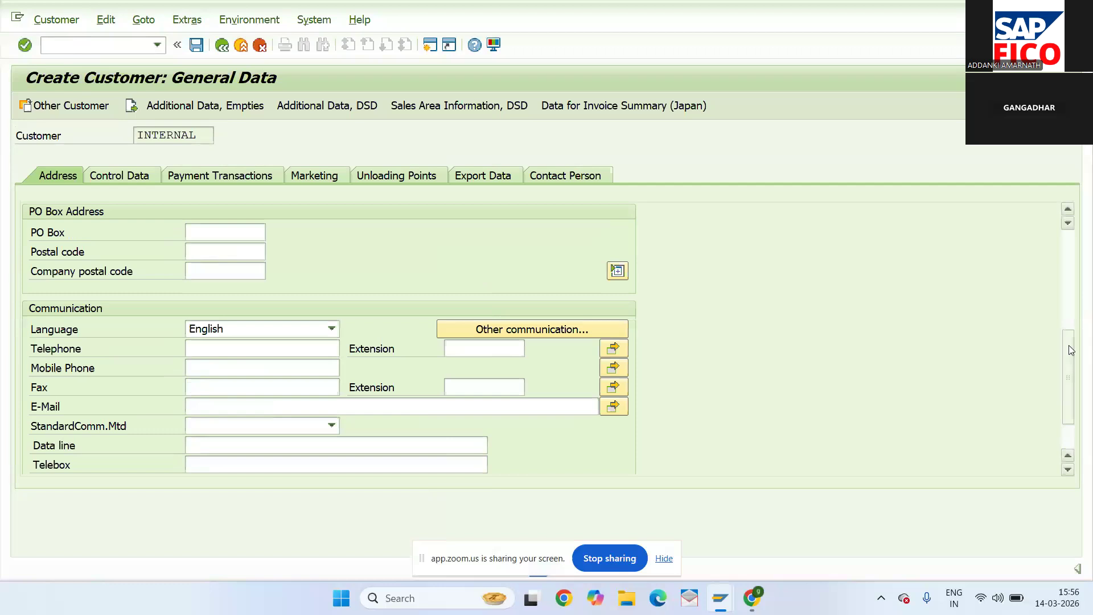
# - Enter PO Box 123 with PO box postal code 523182, then open a second SAP session
pyautogui.click(224, 240)
pyautogui.write('123')
pyautogui.press('Tab')
pyautogui.write('523182')
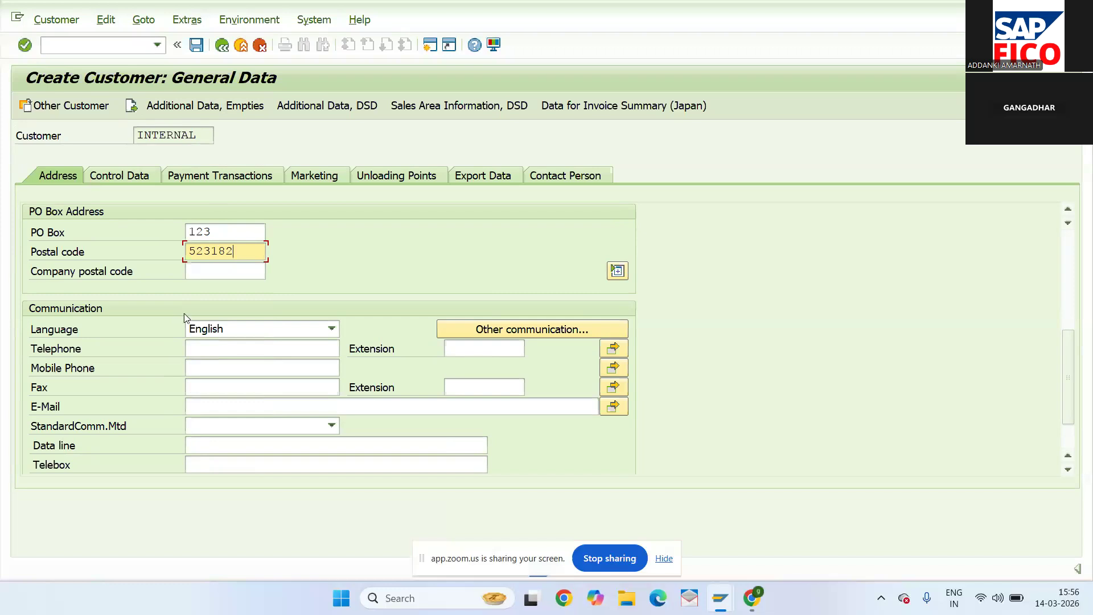
pyautogui.click(1066, 294)
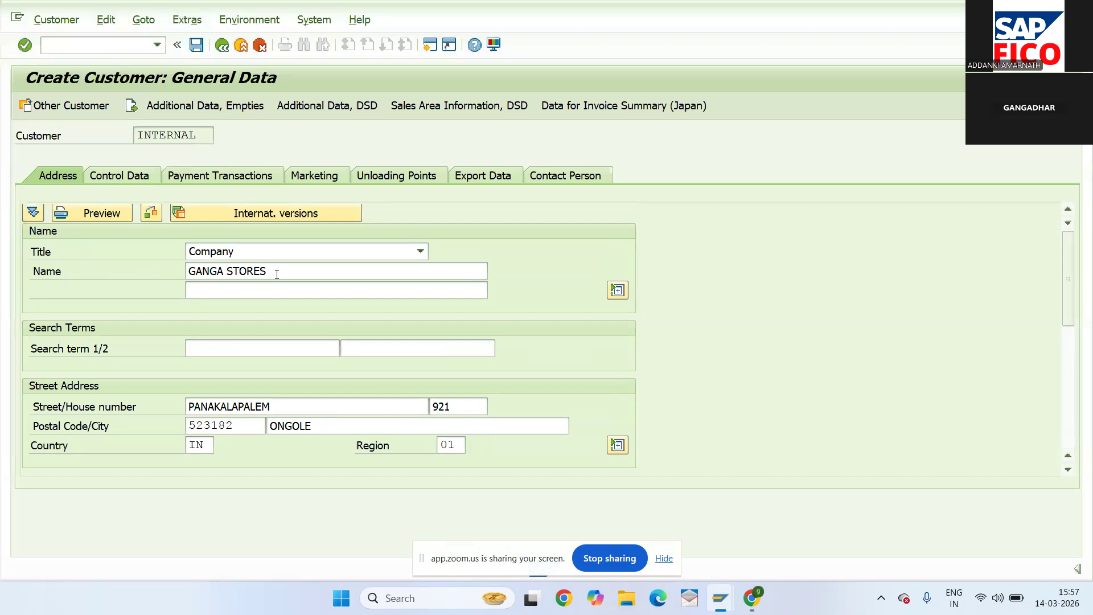
pyautogui.click(428, 46)
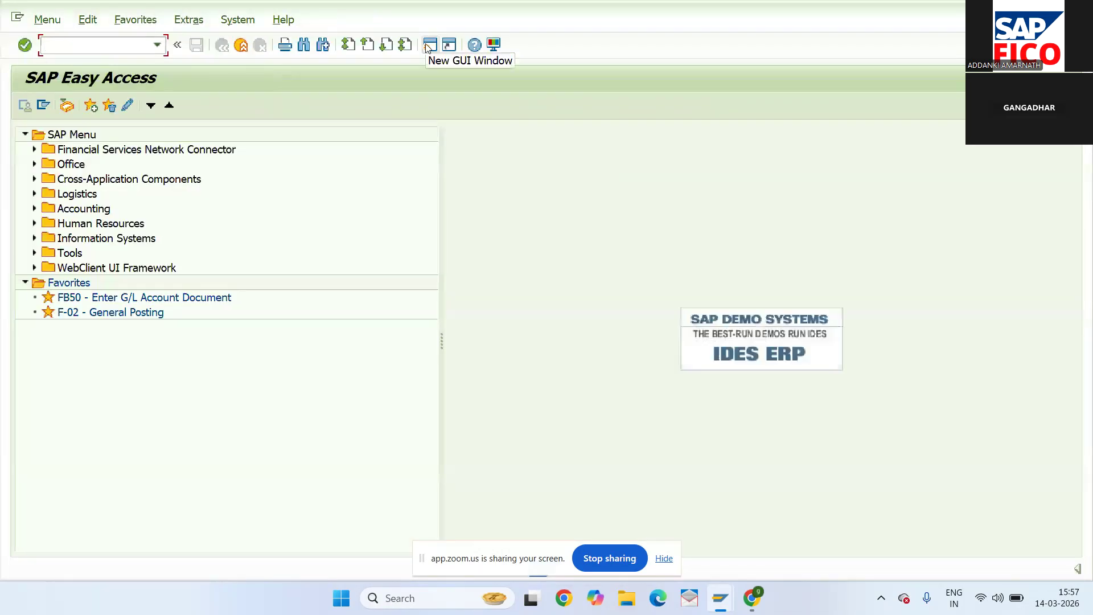
# - In the new session, run FD01 and continue with account group DOMESTIC CUS GRP OF NW22
pyautogui.write('FD01')
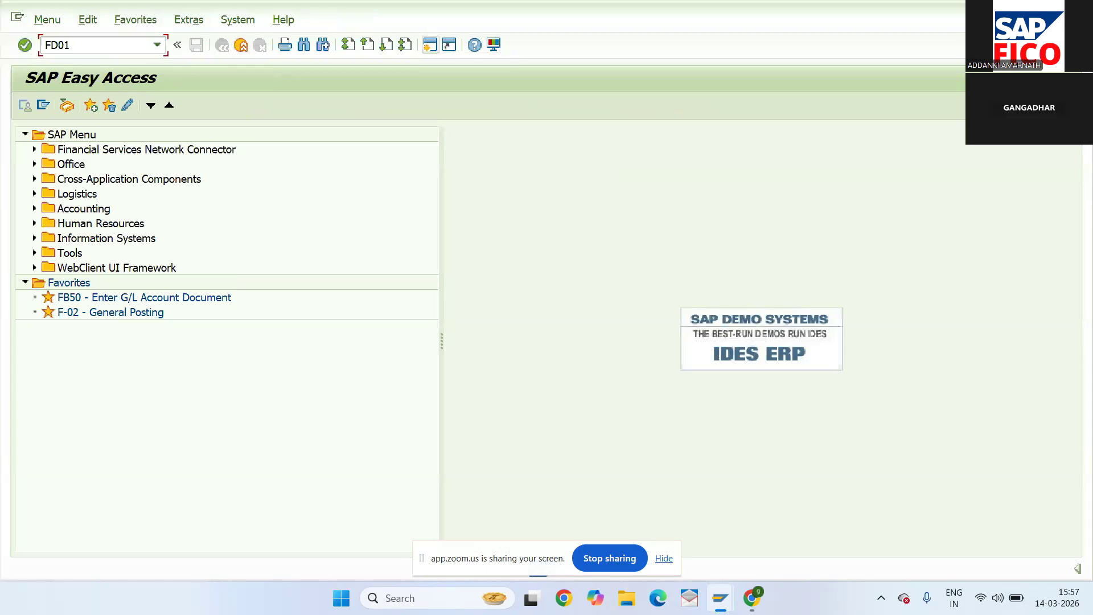
pyautogui.press('Return')
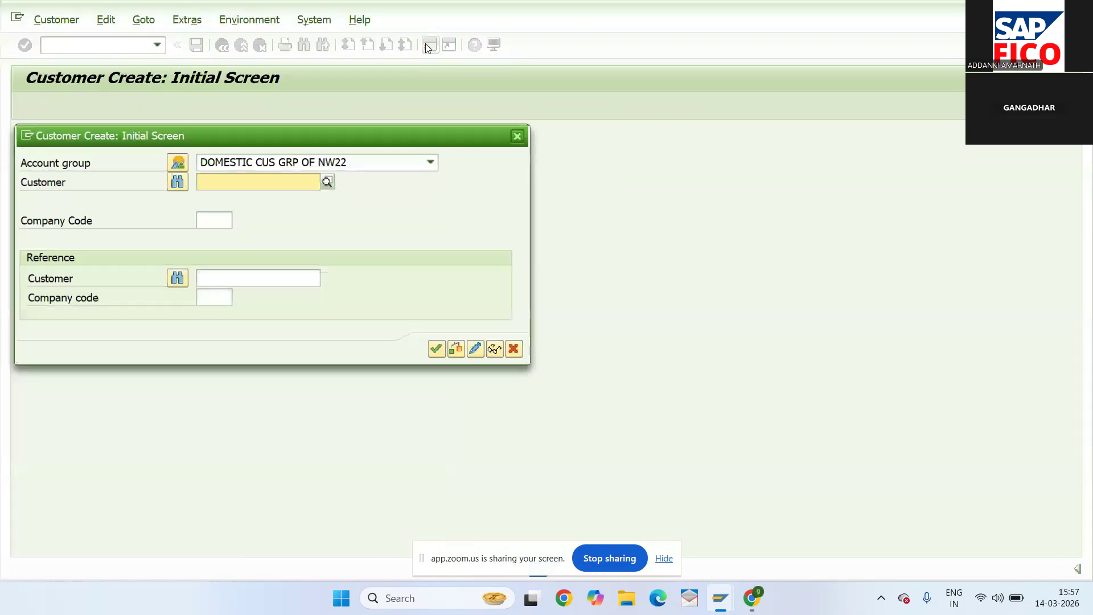
pyautogui.click(436, 350)
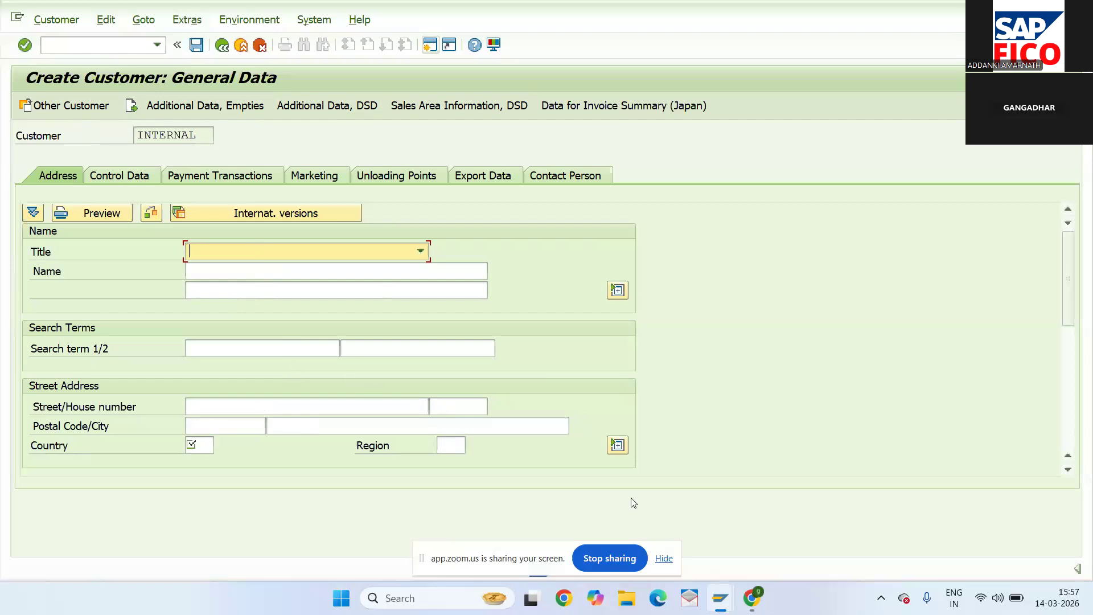
pyautogui.moveTo(750, 598)
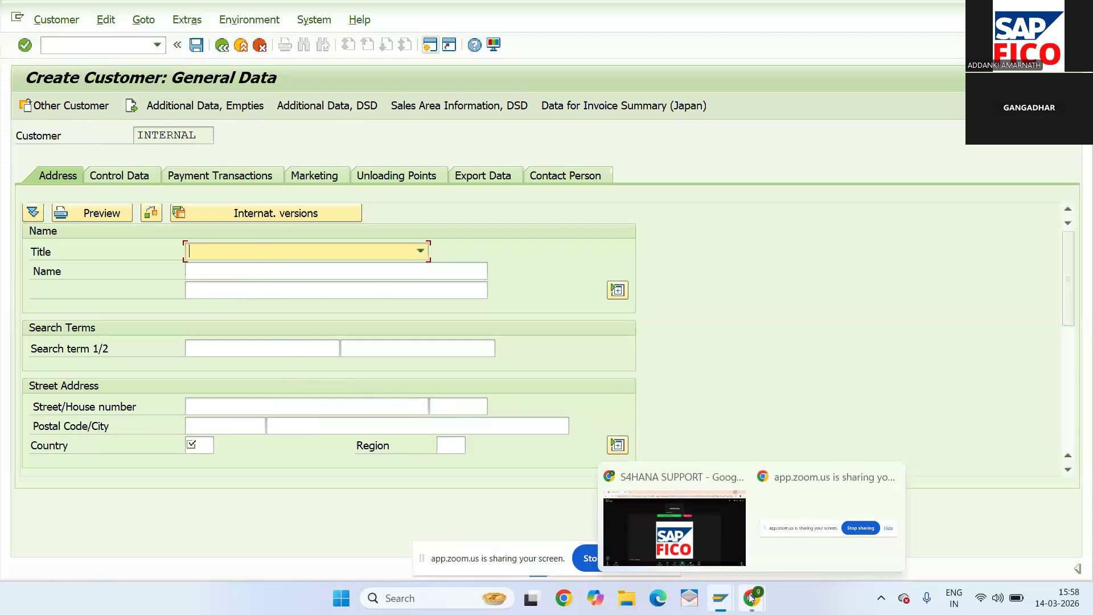
pyautogui.moveTo(689, 540)
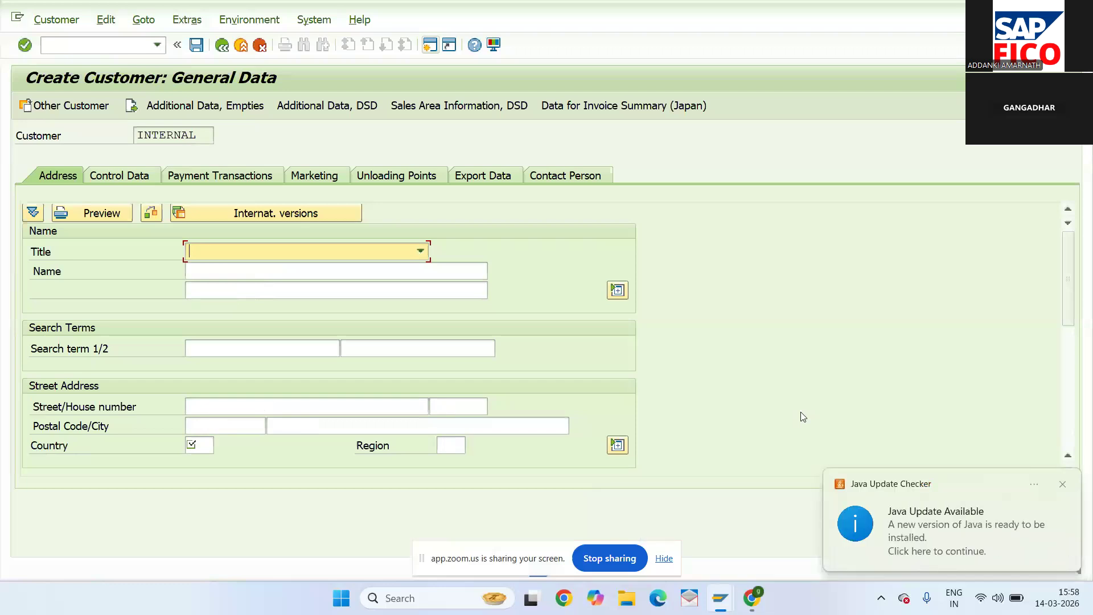
pyautogui.click(1061, 487)
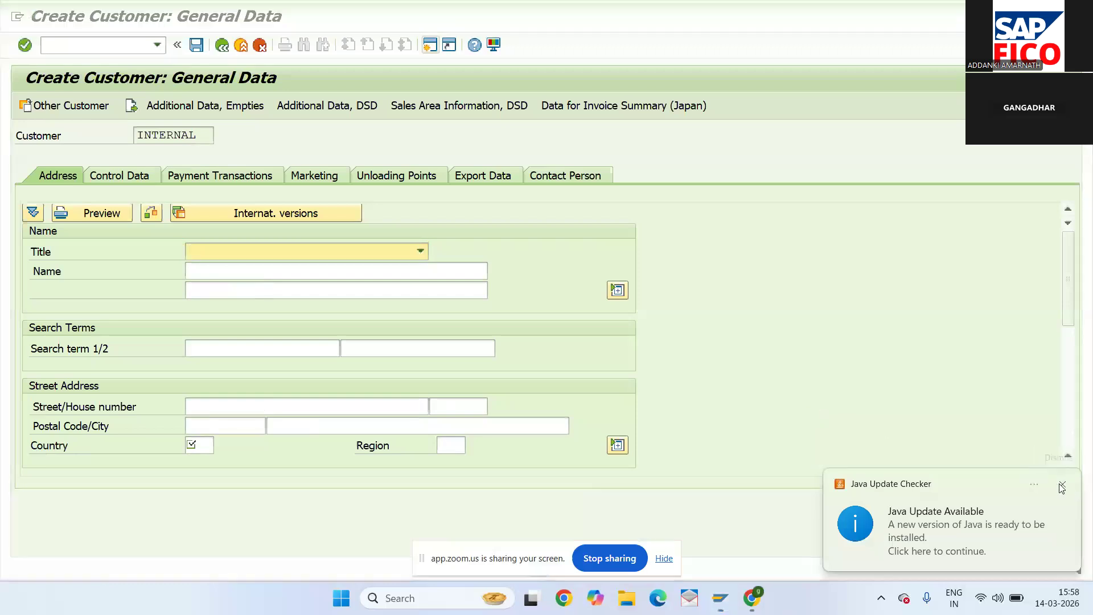
pyautogui.click(972, 430)
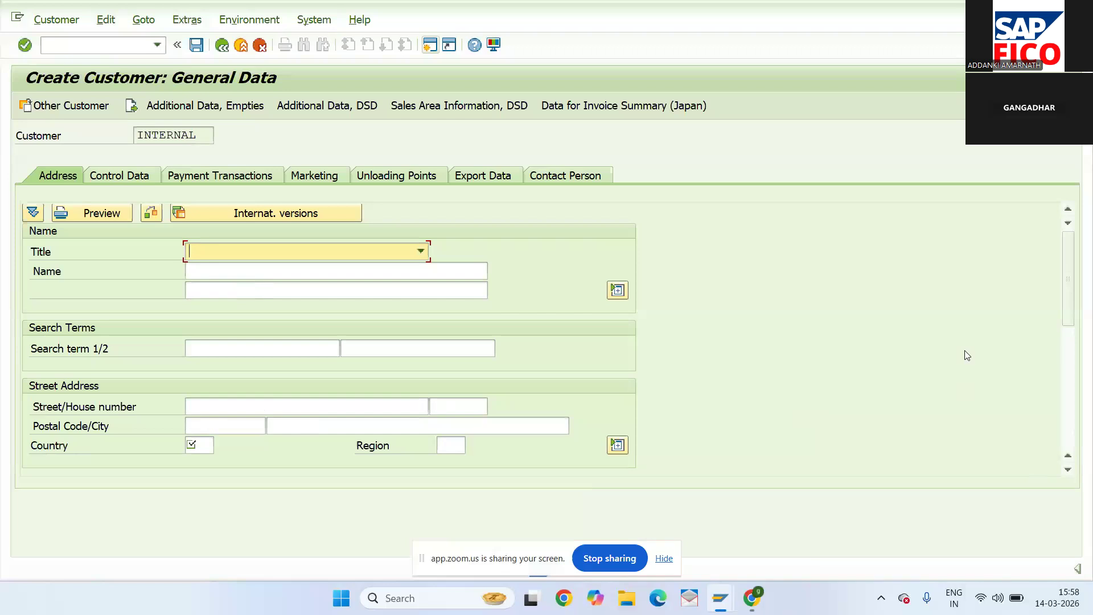
pyautogui.click(139, 45)
pyautogui.write('/NOBD3')
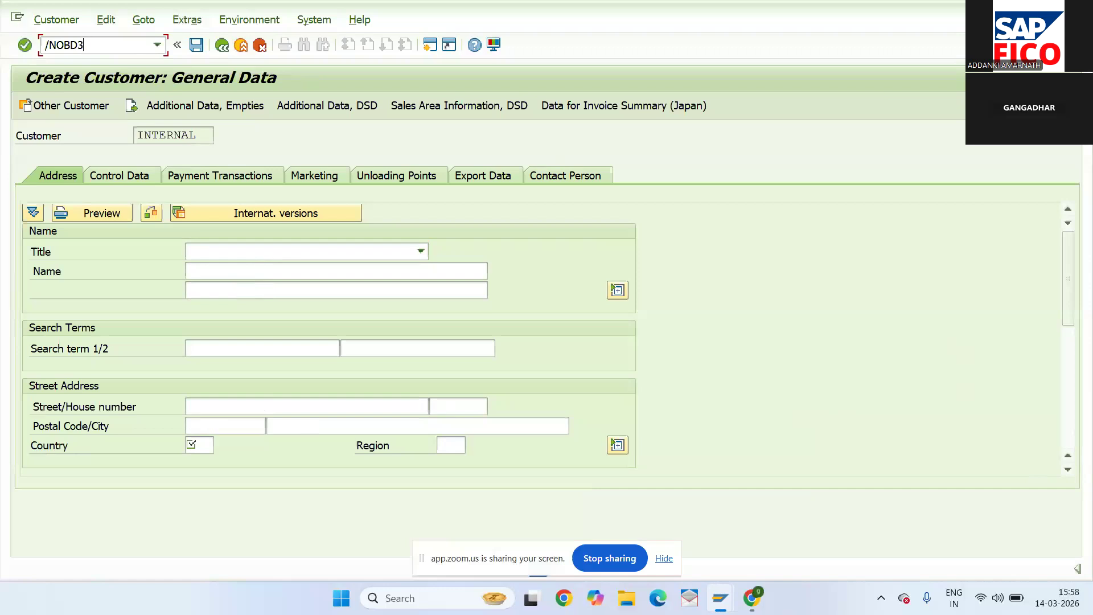
# - In a new session, run OBD3 to list the vendor account groups
pyautogui.click(429, 47)
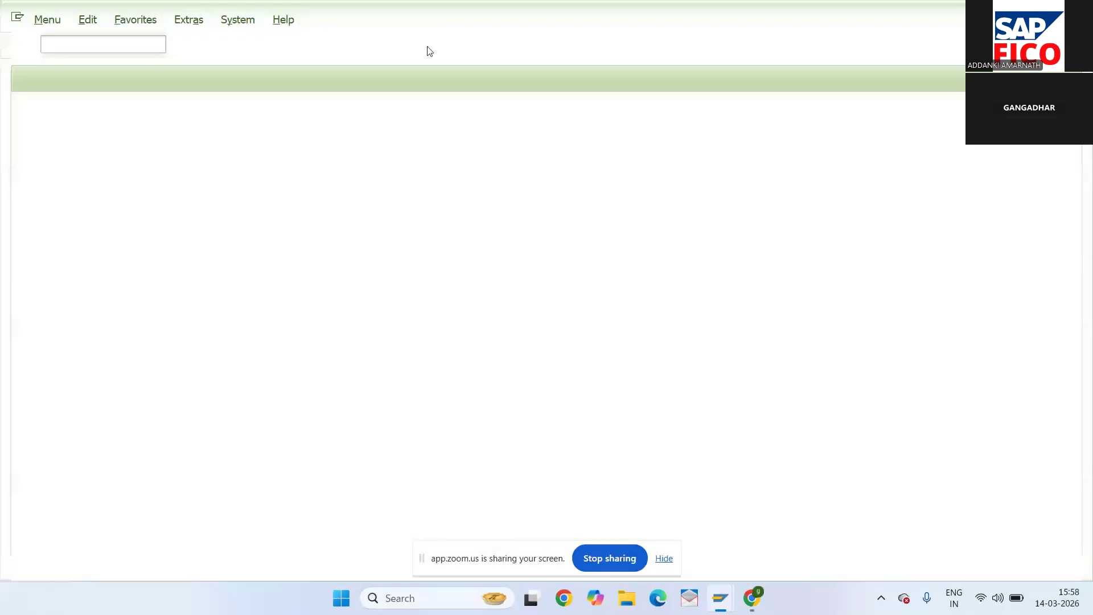
pyautogui.write('OBD3')
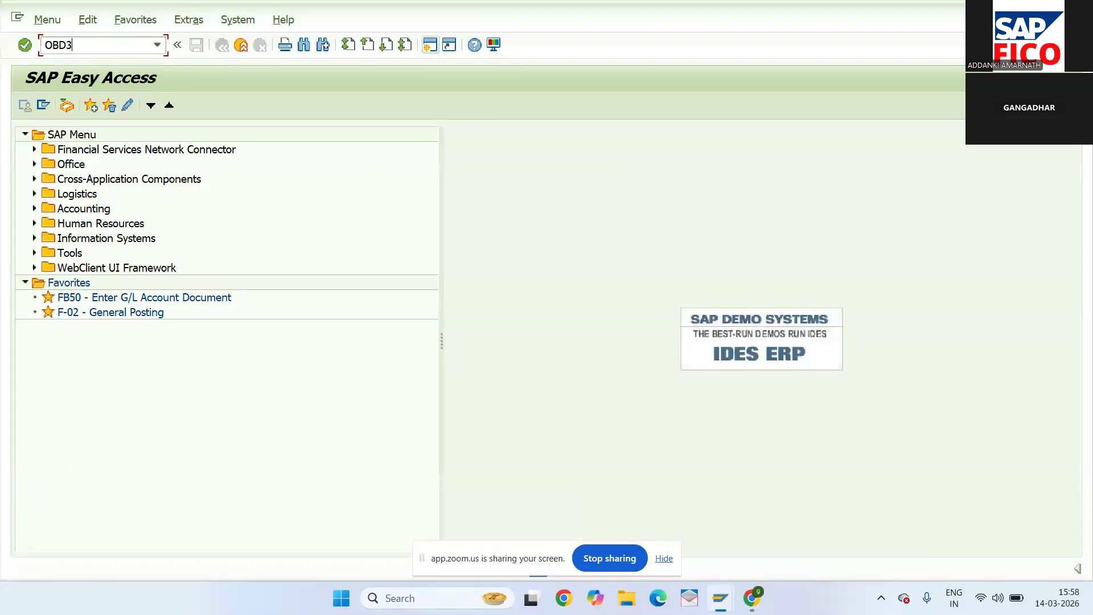
pyautogui.press('Return')
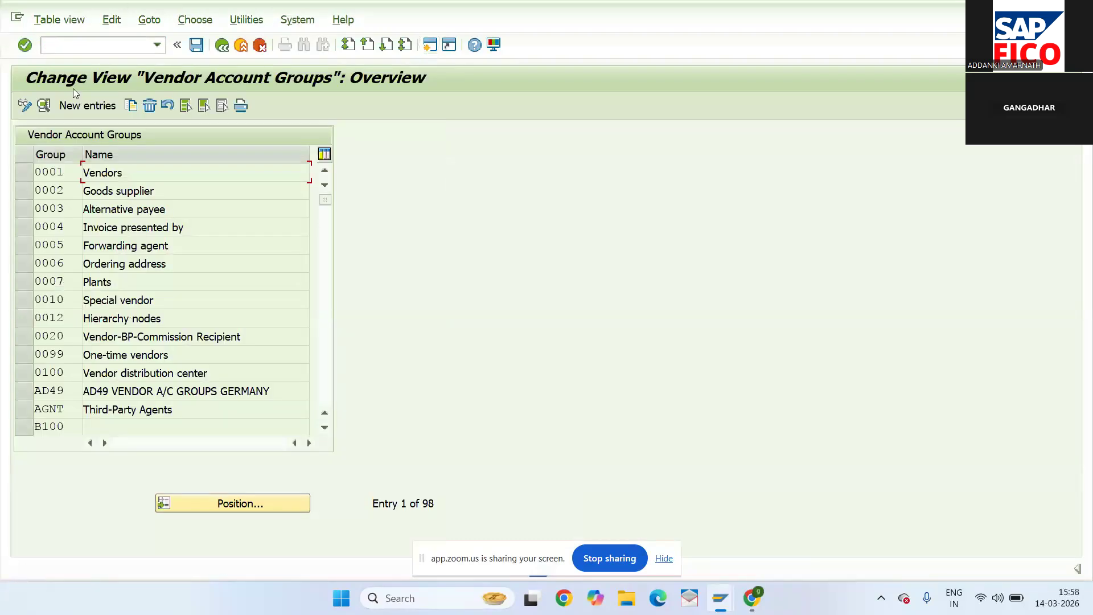
# - Position the list at account group NWDV and open its details
pyautogui.click(211, 503)
pyautogui.write('N')
pyautogui.write('W')
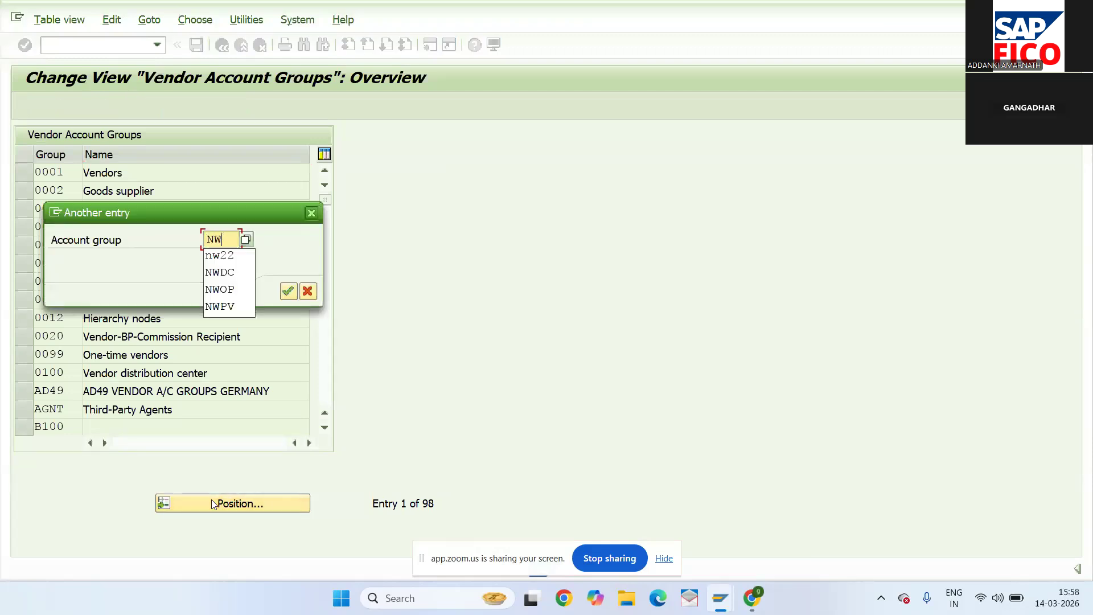
pyautogui.write('DV')
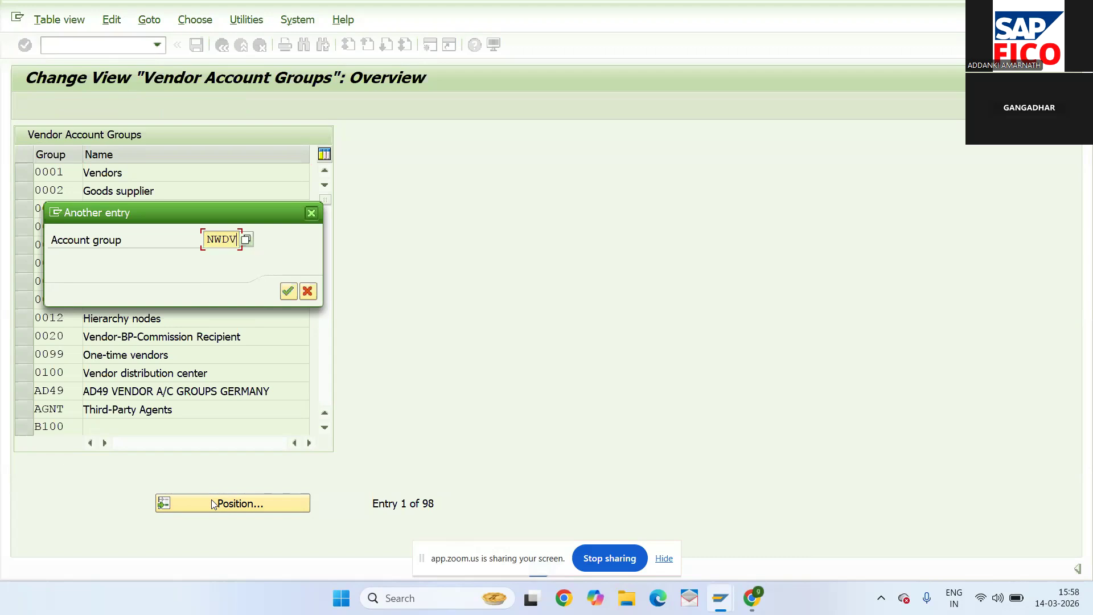
pyautogui.click(288, 291)
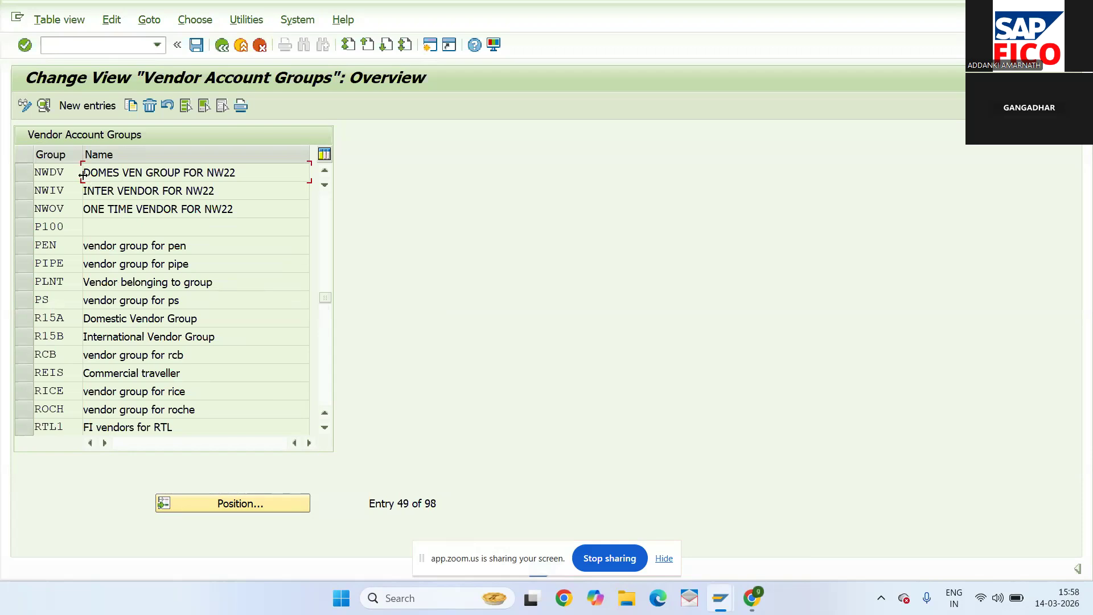
pyautogui.doubleClick(47, 171)
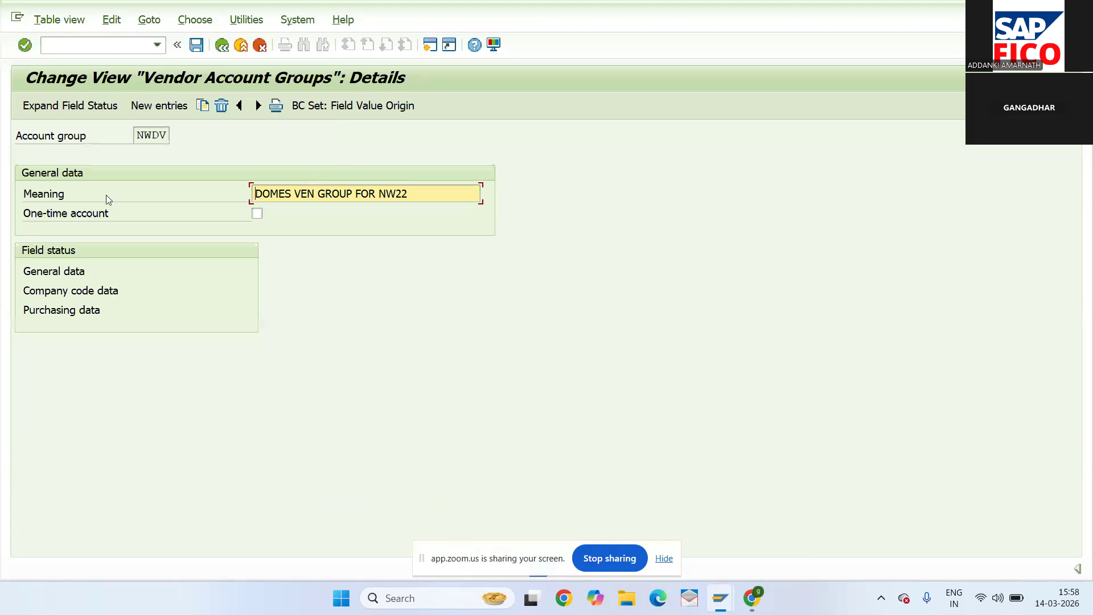
# - Inspect NWDV's general data field statuses for the Address and Communication groups
pyautogui.doubleClick(73, 271)
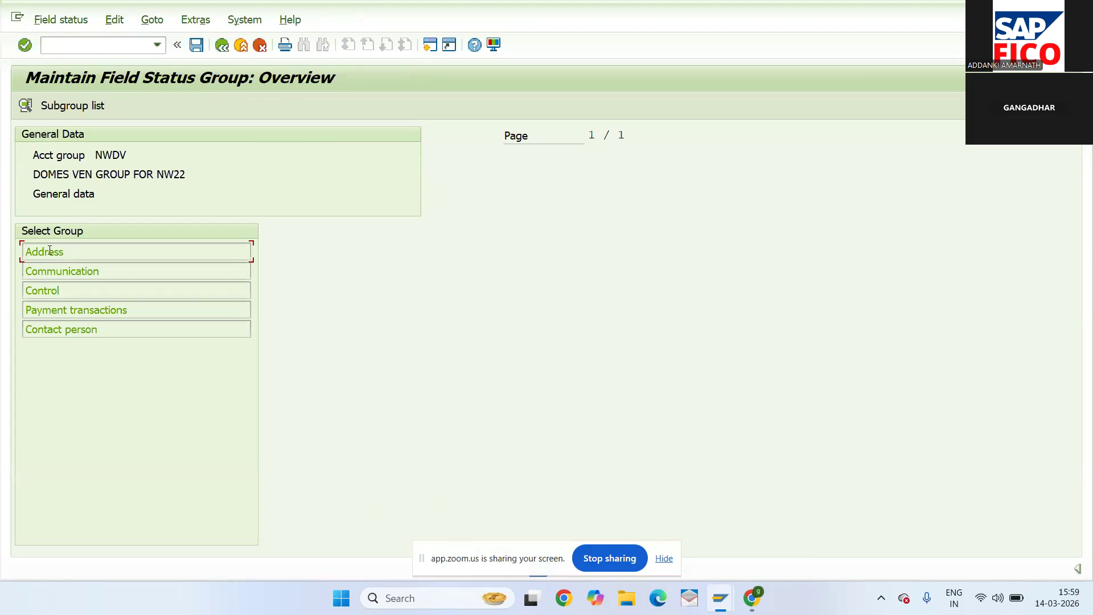
pyautogui.doubleClick(50, 251)
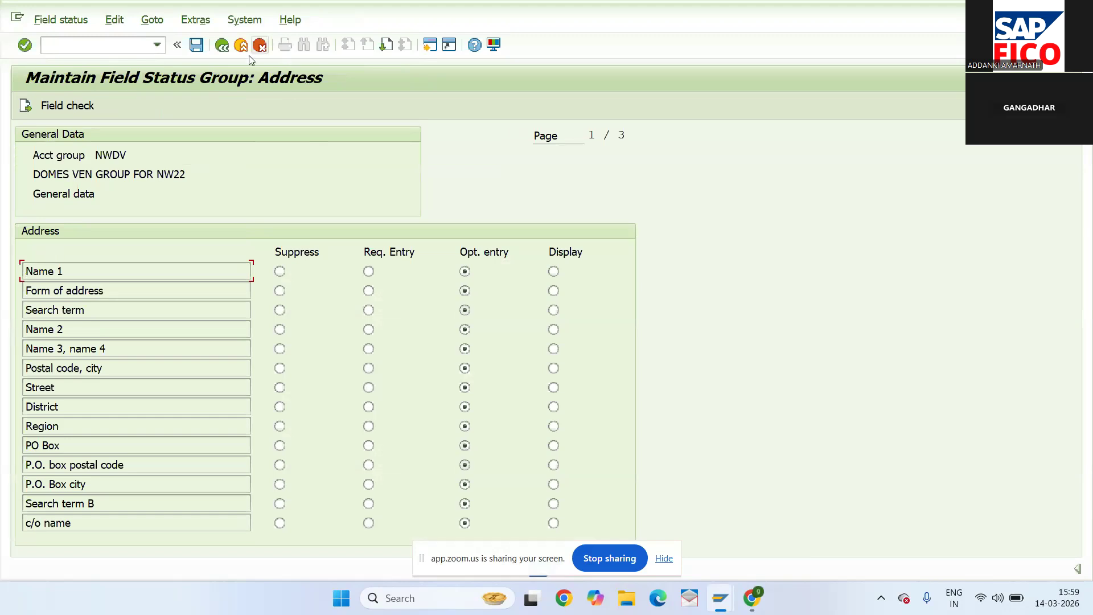
pyautogui.click(222, 45)
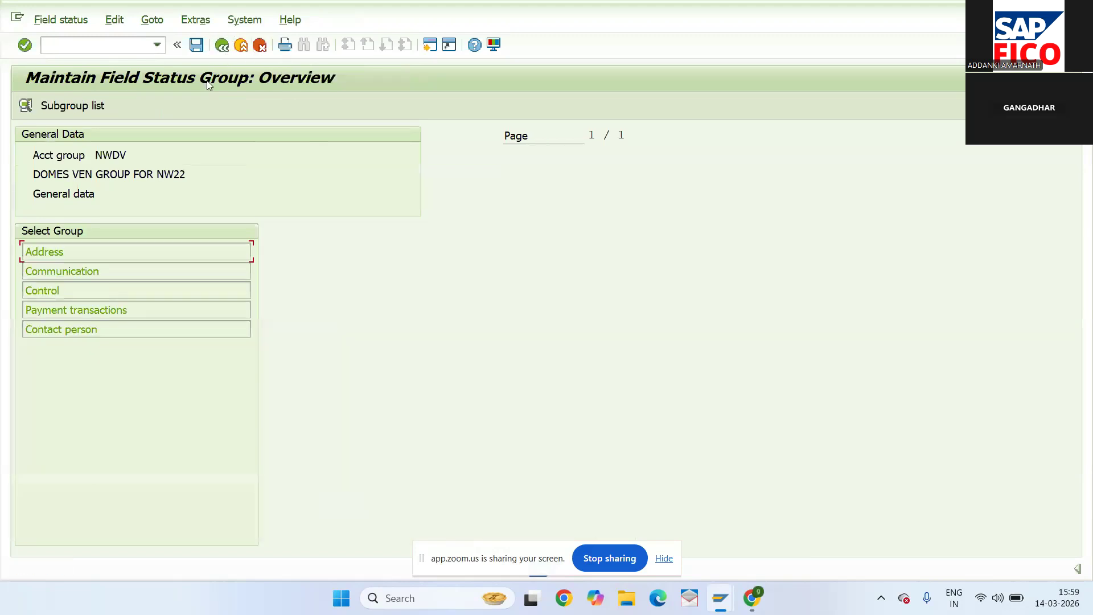
pyautogui.doubleClick(85, 273)
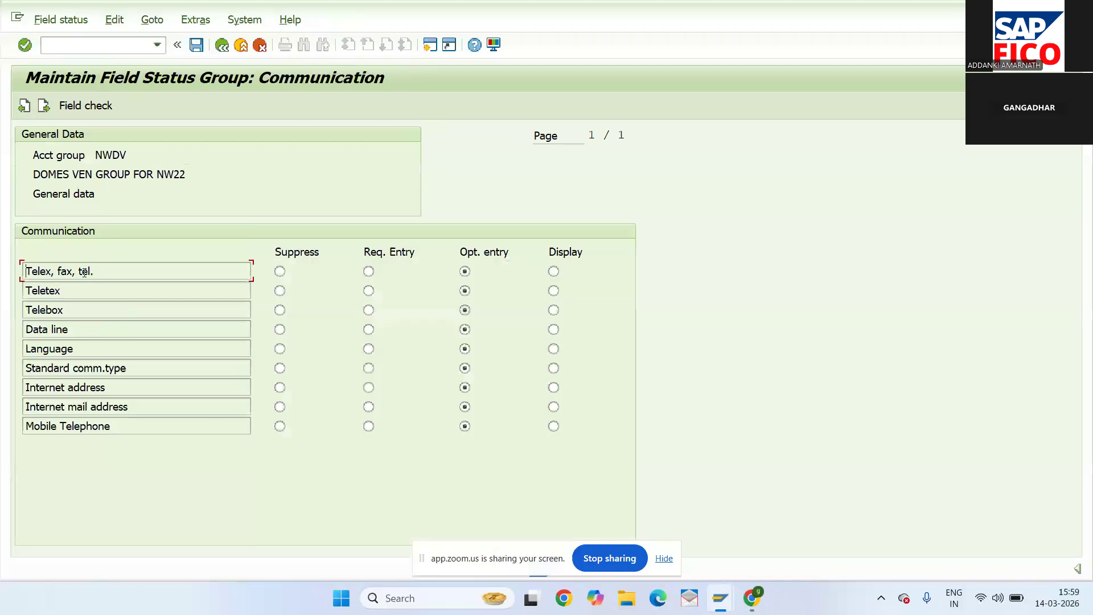
pyautogui.click(222, 46)
# - Inspect the Control, Payment transactions and Contact person field statuses, then exit
pyautogui.doubleClick(77, 290)
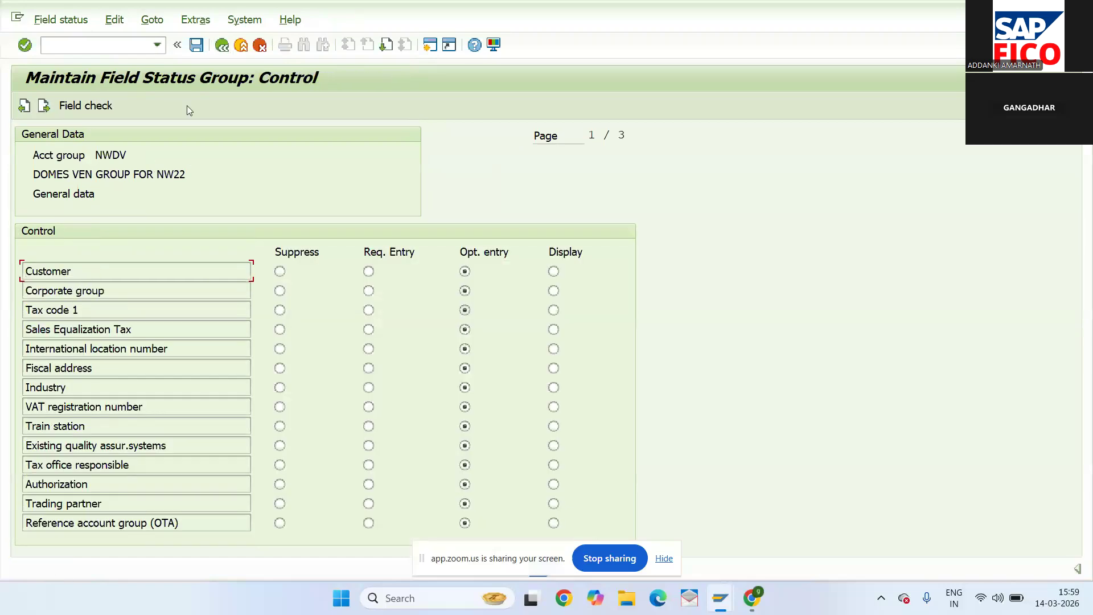
pyautogui.click(222, 46)
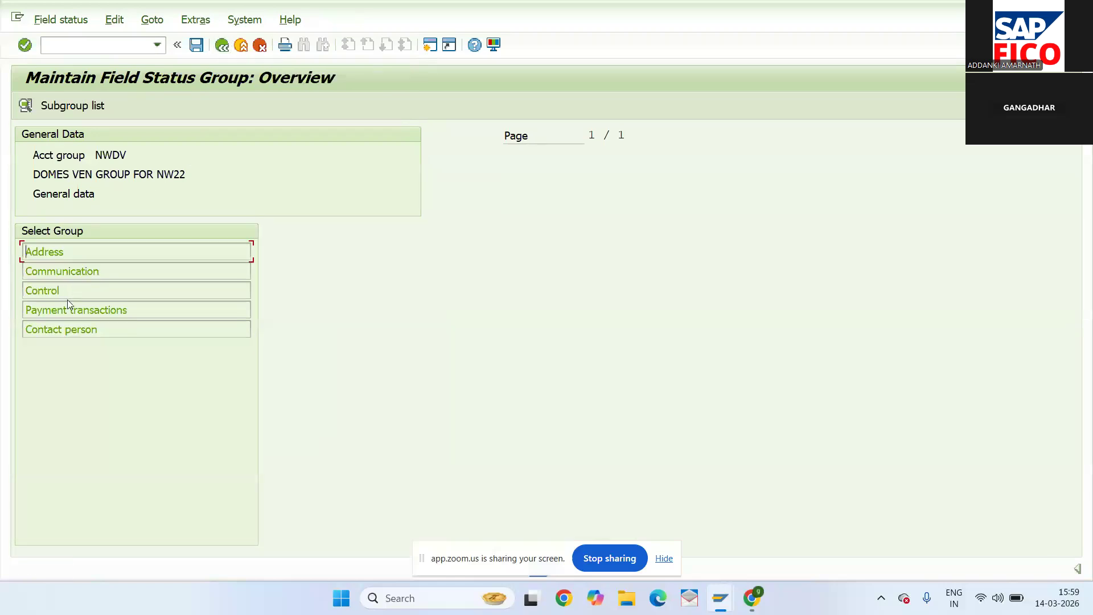
pyautogui.click(66, 310)
pyautogui.doubleClick(65, 310)
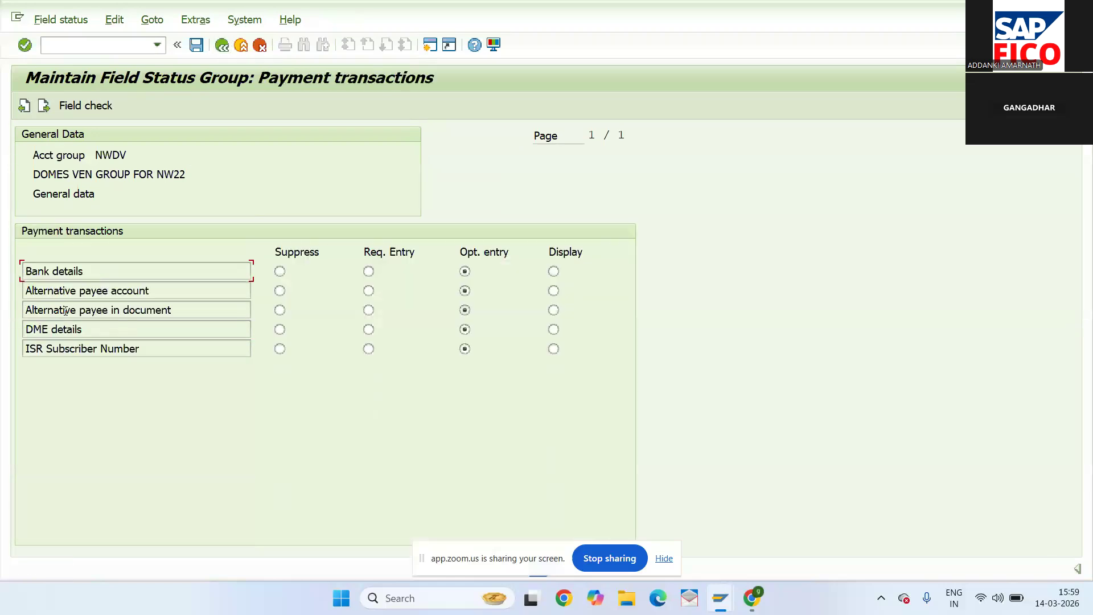
pyautogui.click(221, 47)
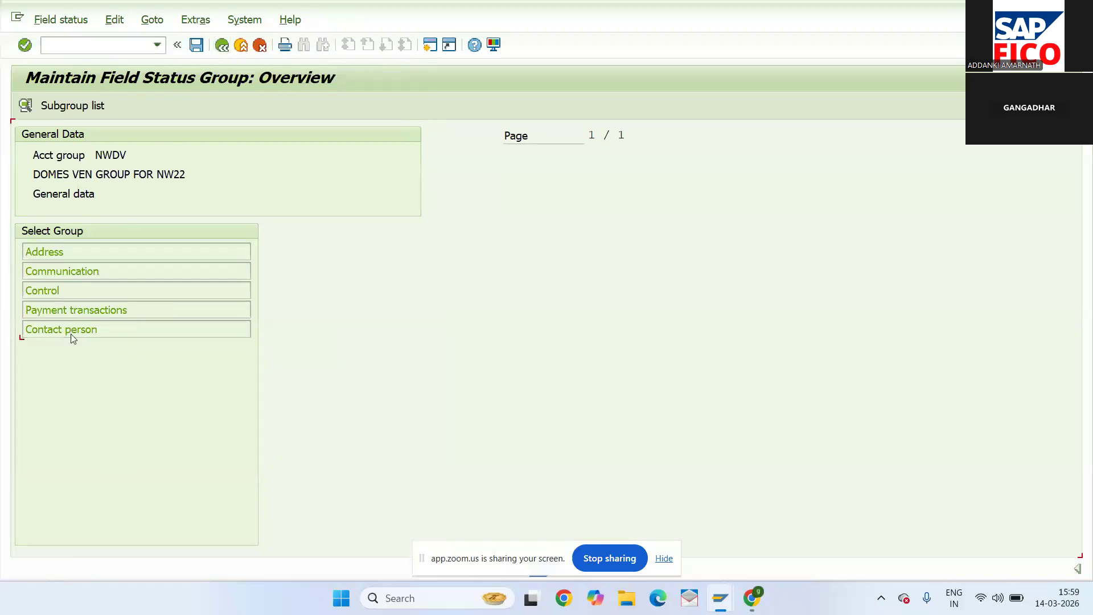
pyautogui.doubleClick(73, 332)
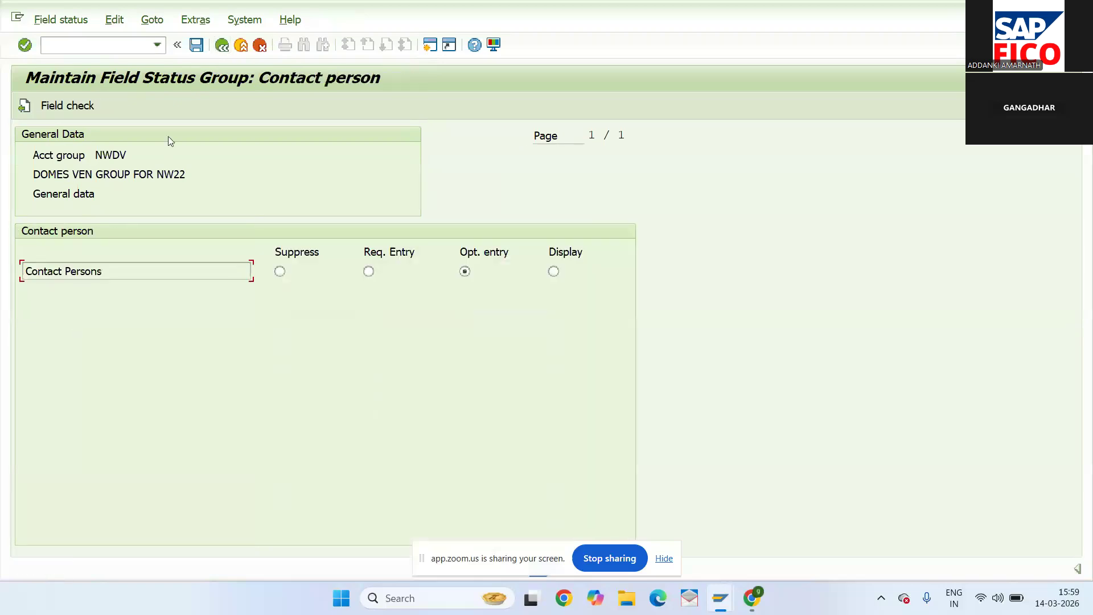
pyautogui.click(232, 53)
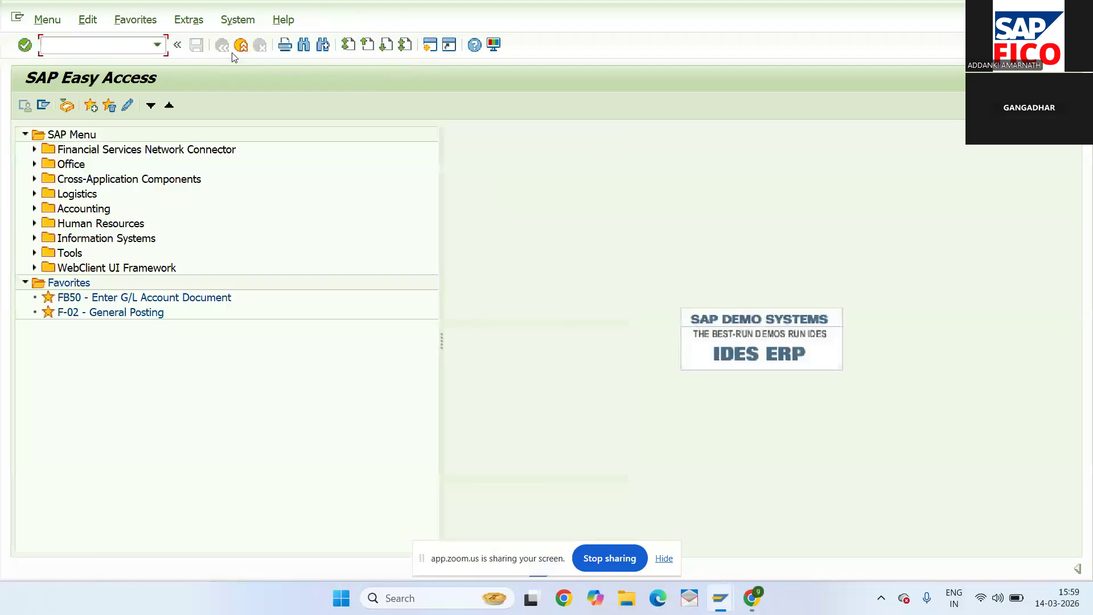
# - Check the internal trading partners list with OX15, then jump to /NXK01 Create Vendor
pyautogui.click(105, 46)
pyautogui.write('OX15')
pyautogui.press('Return')
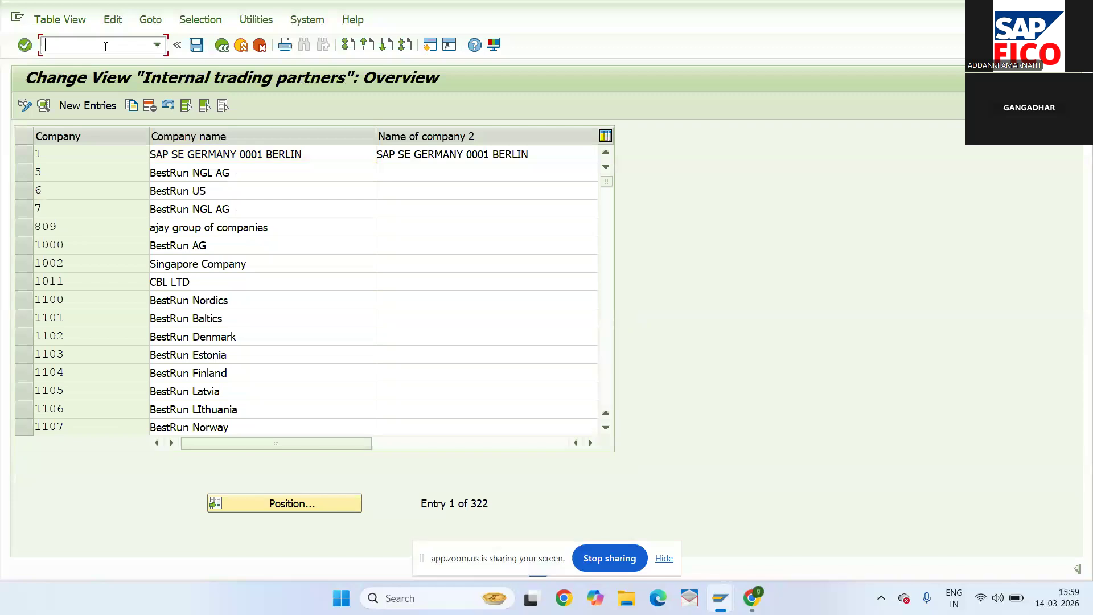
pyautogui.write('/NXK01')
pyautogui.press('Return')
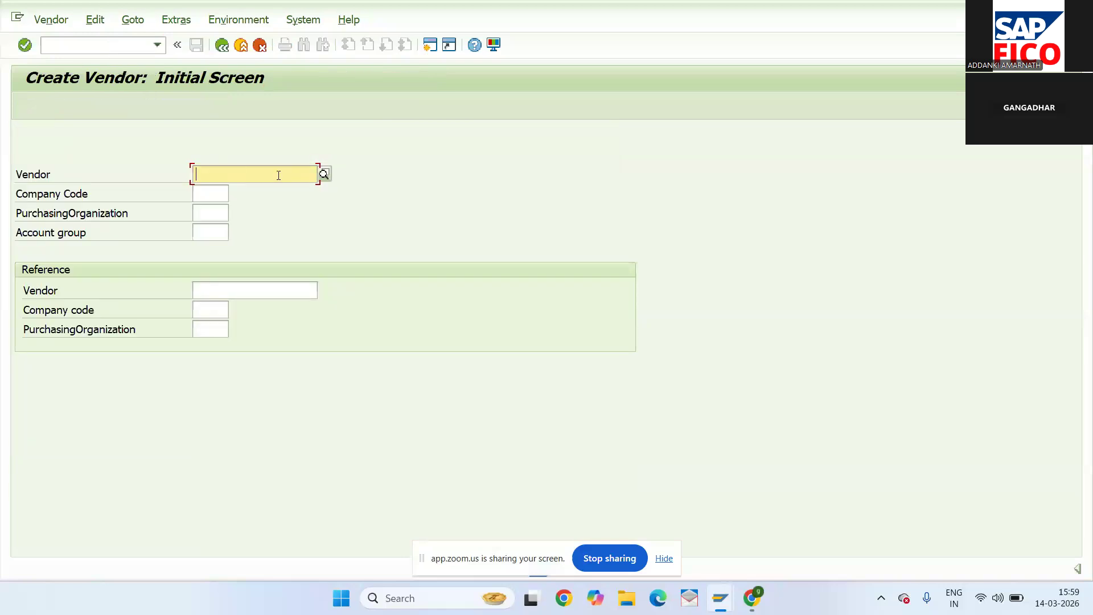
# - Enter company code NW22 and account group NWDV on the Create Vendor initial screen
pyautogui.click(211, 199)
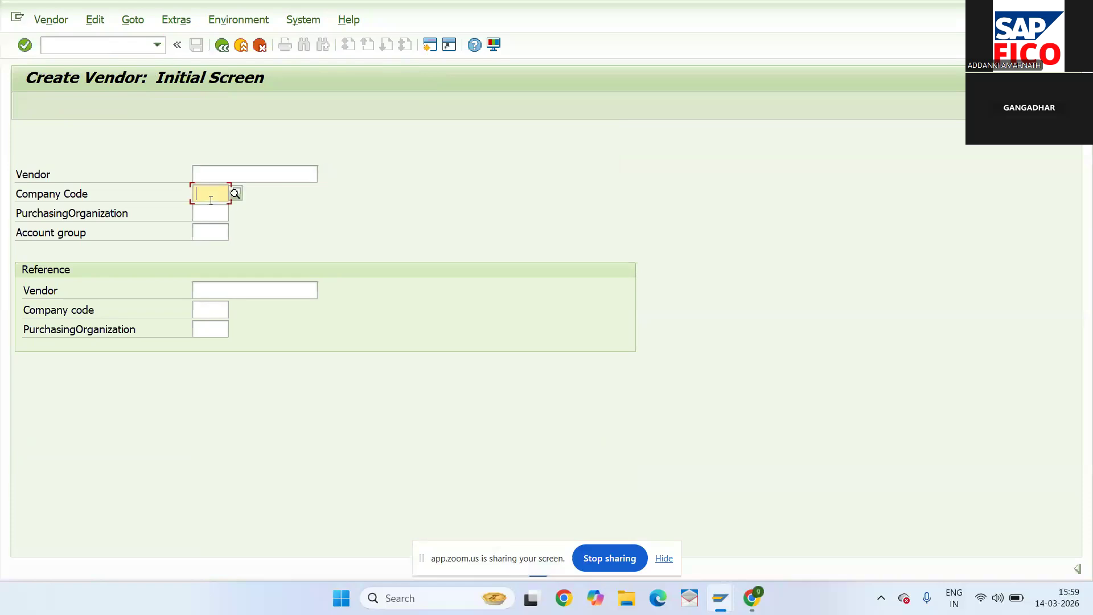
pyautogui.write('NW22')
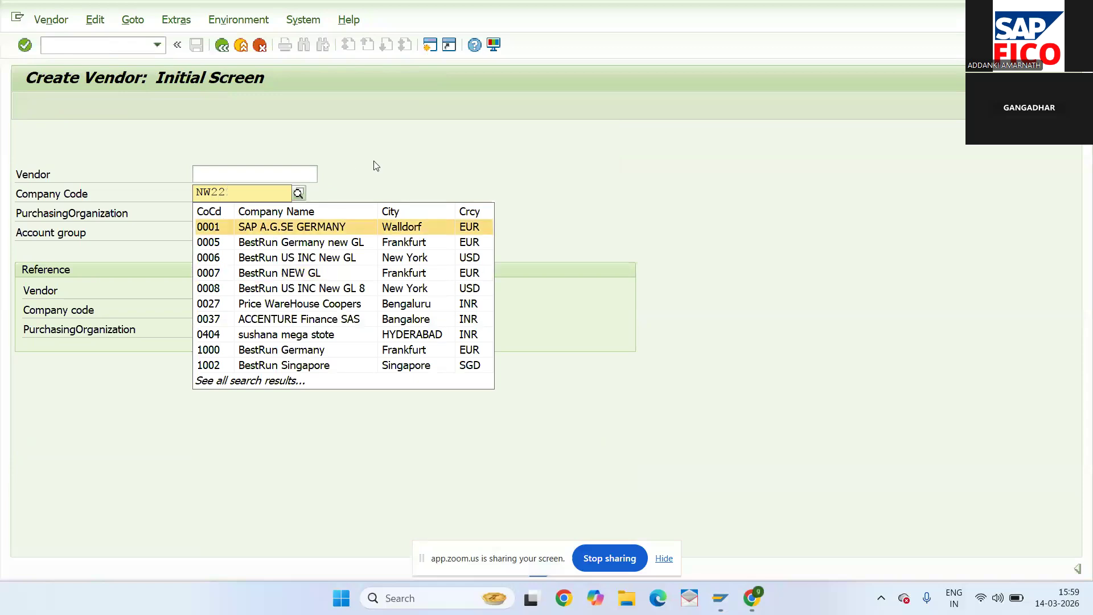
pyautogui.press('Escape')
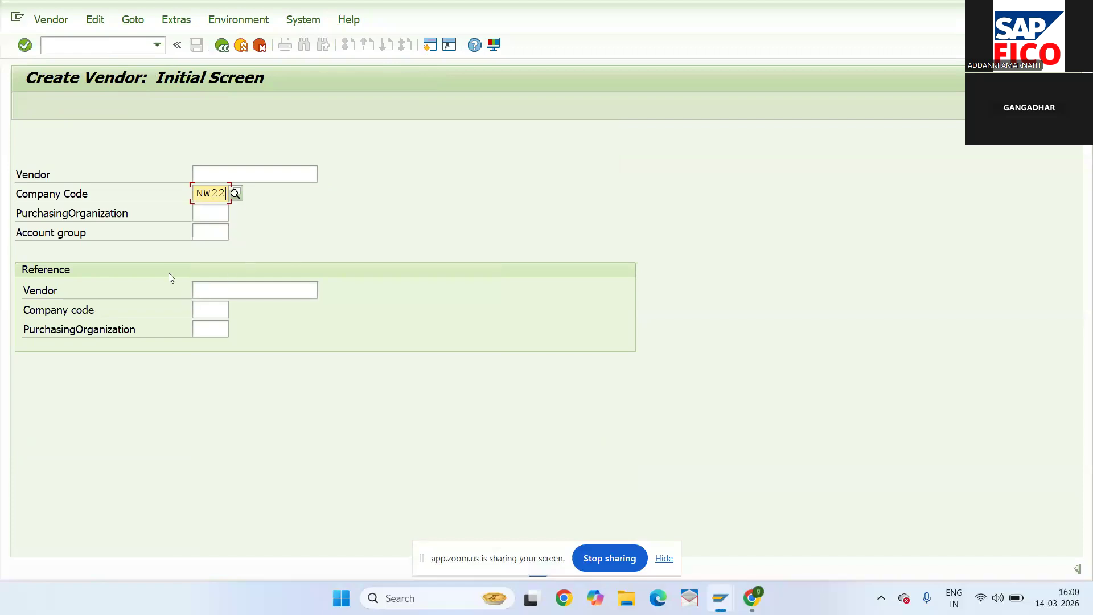
pyautogui.click(204, 233)
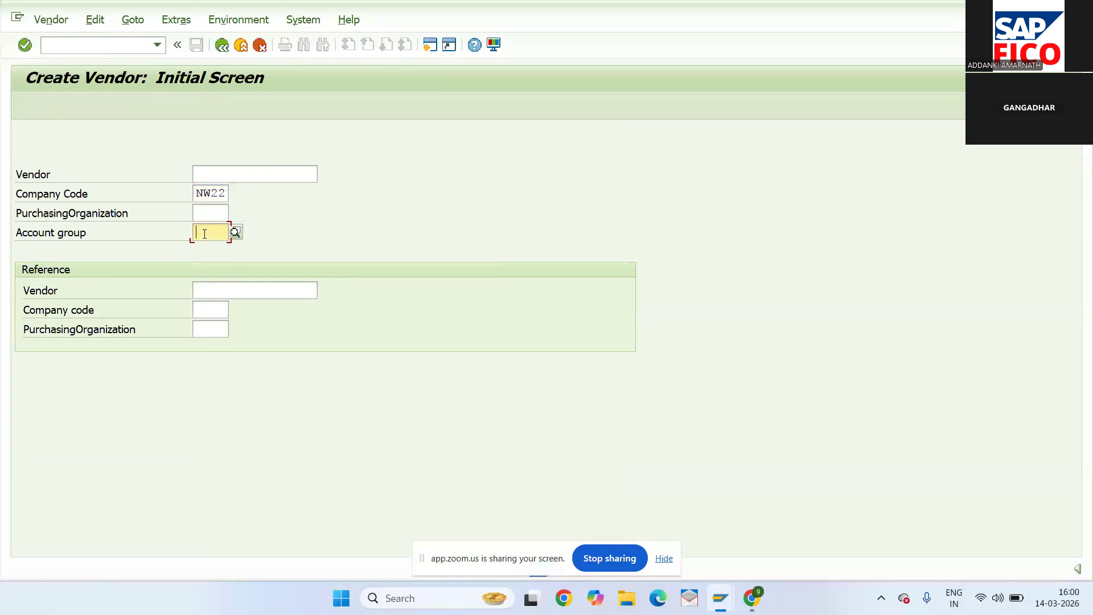
pyautogui.write('NWDV')
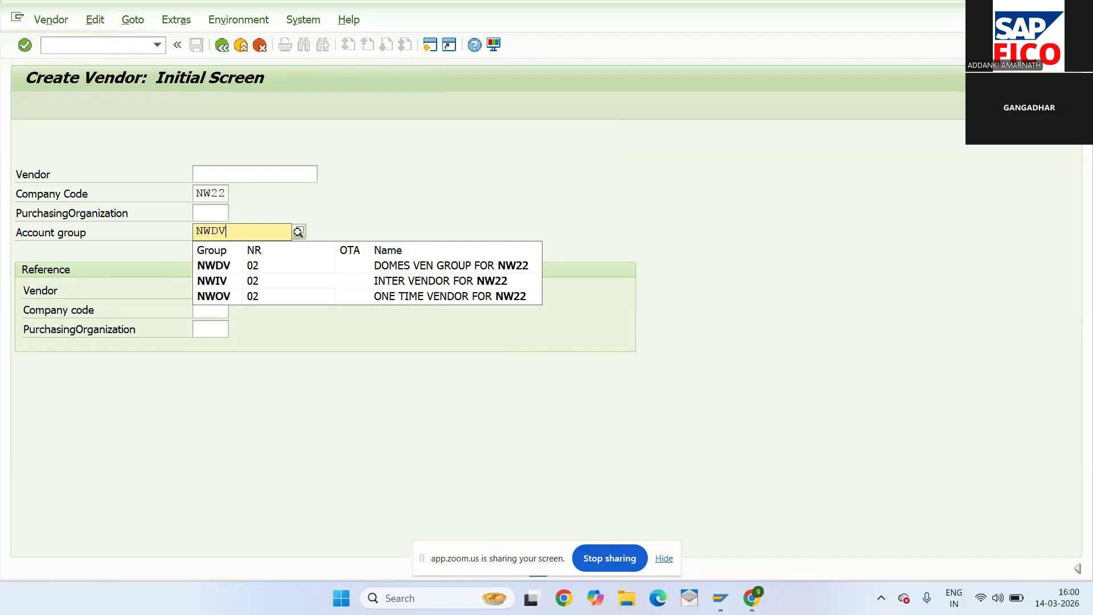
pyautogui.click(213, 265)
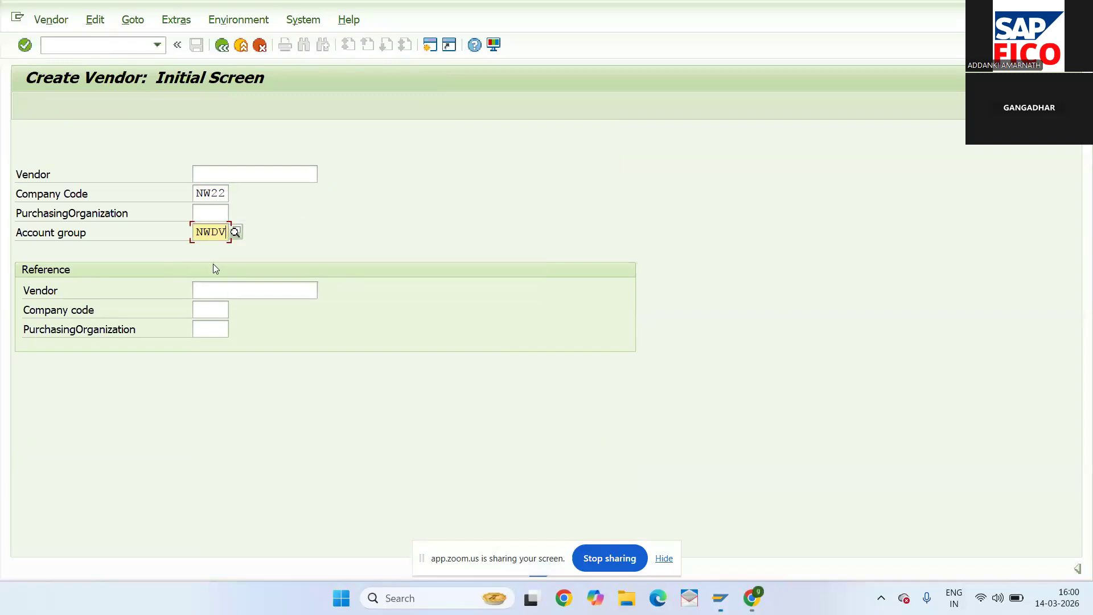
# - Give the vendor title Company, name GANGA STORES and country IN (India), then proceed to Control
pyautogui.press('Return')
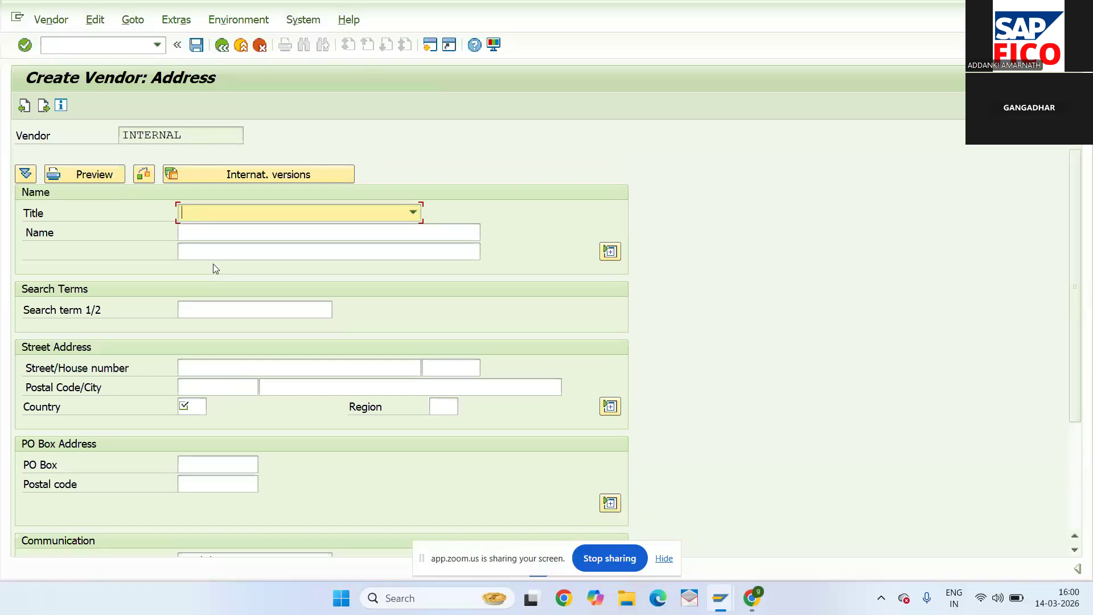
pyautogui.click(249, 213)
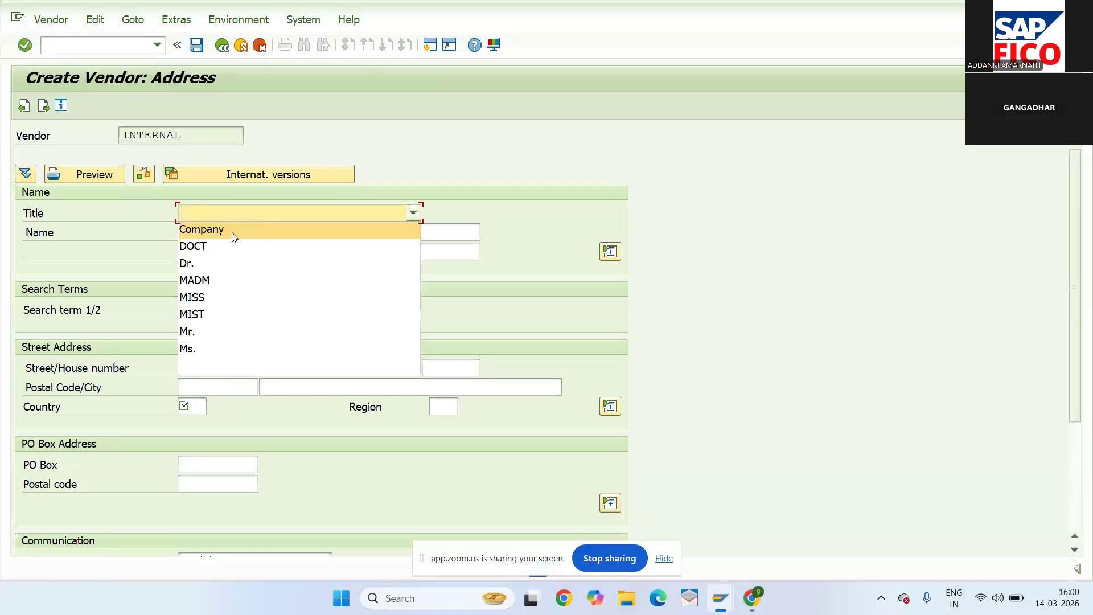
pyautogui.click(234, 233)
pyautogui.write('GANA')
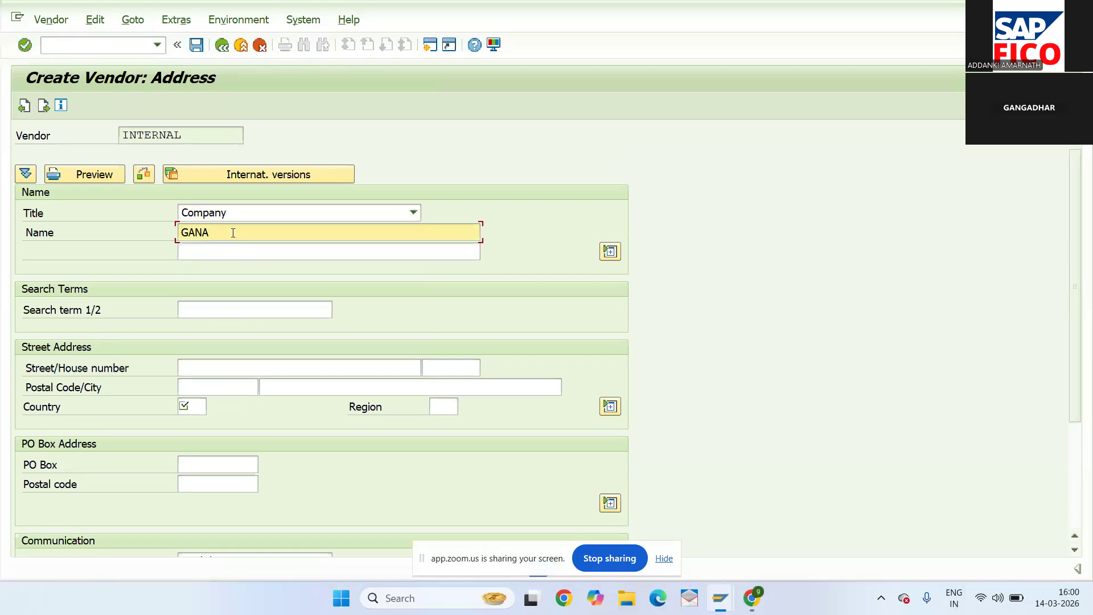
pyautogui.press('BackSpace')
pyautogui.click(231, 248)
pyautogui.click(192, 404)
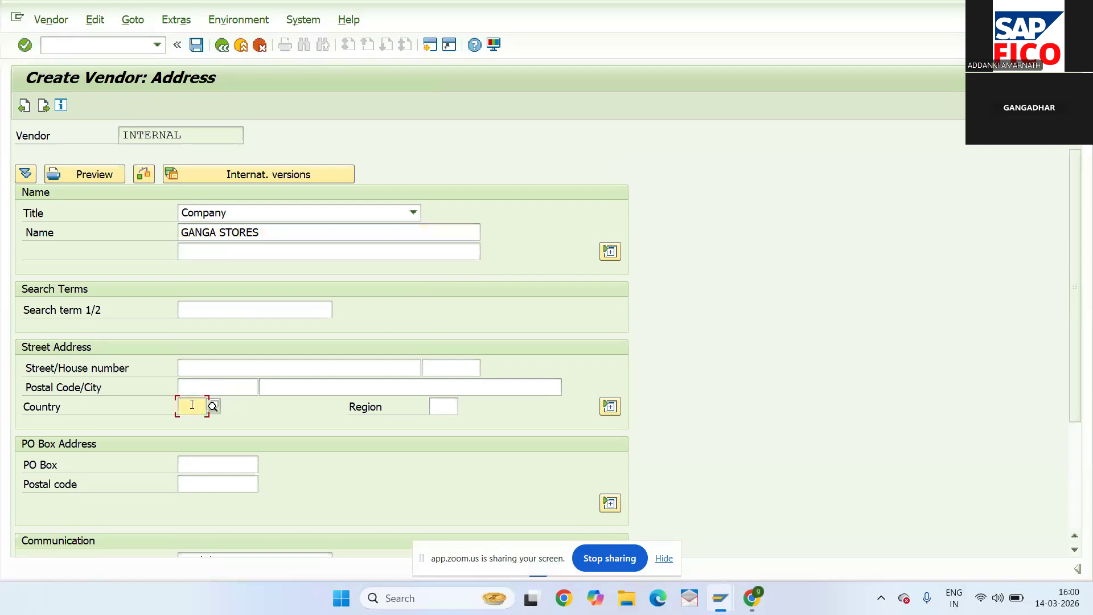
pyautogui.write('IN')
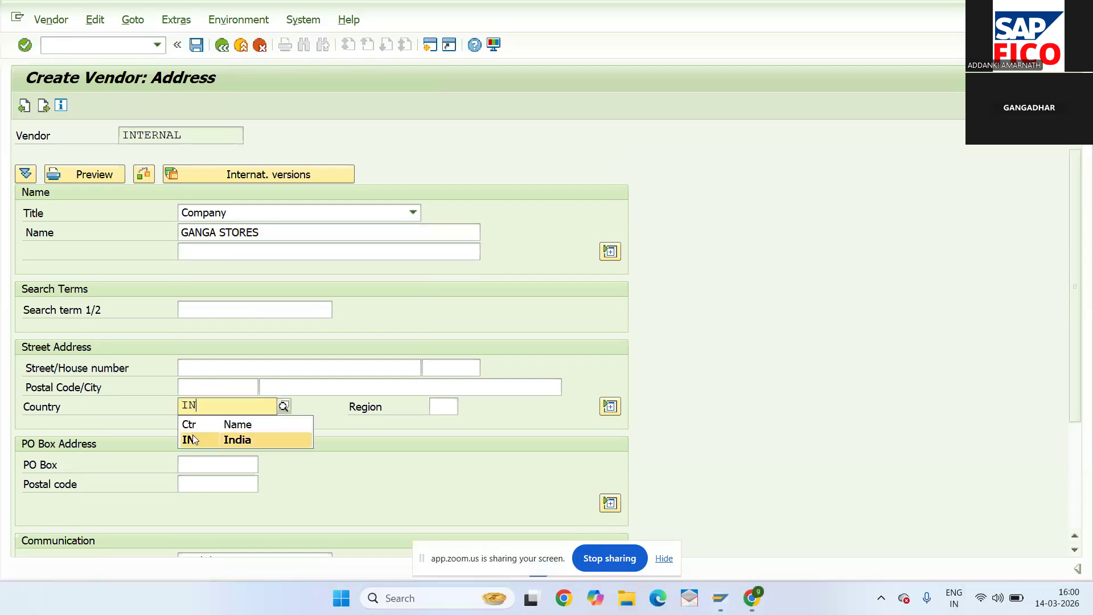
pyautogui.click(192, 440)
pyautogui.press('Return')
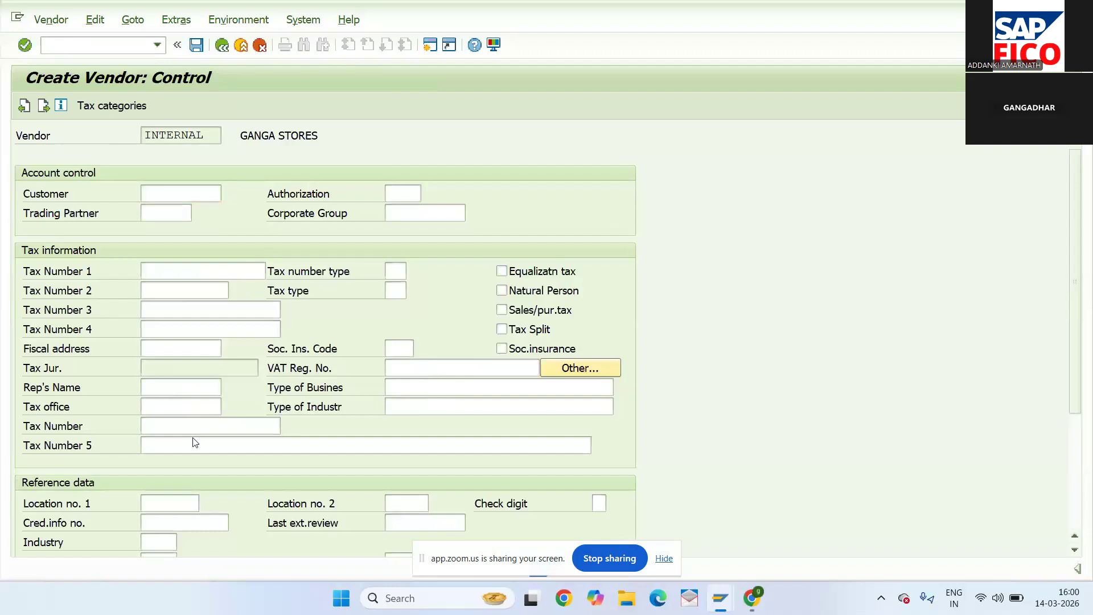
# - Advance past payment and contact data to NW22 accounting information, dismissing the reconciliation account list
pyautogui.press('Return')
pyautogui.press('Return')
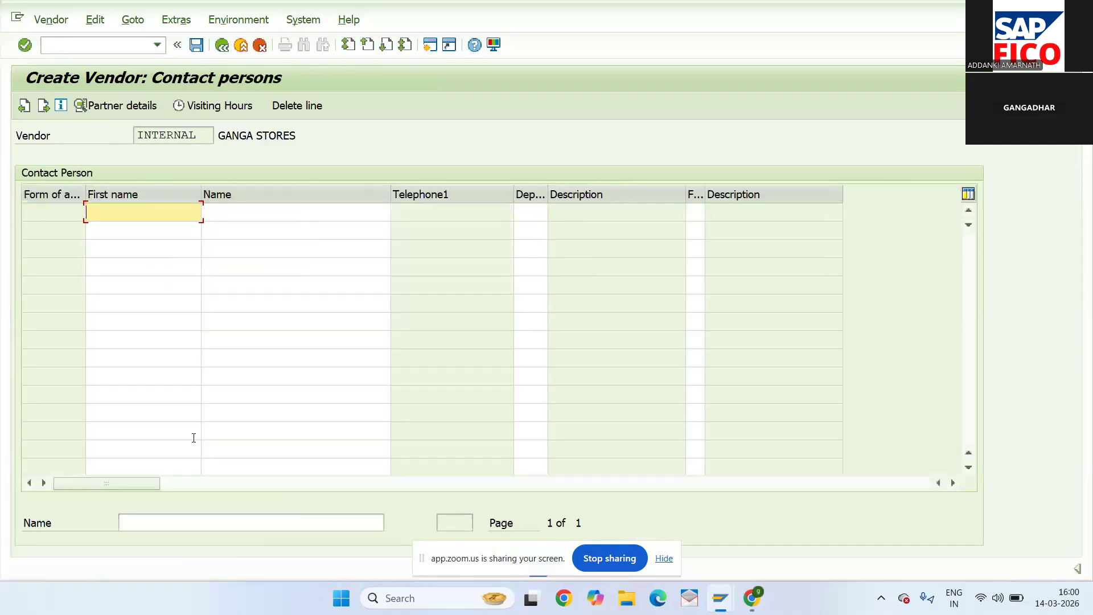
pyautogui.press('Return')
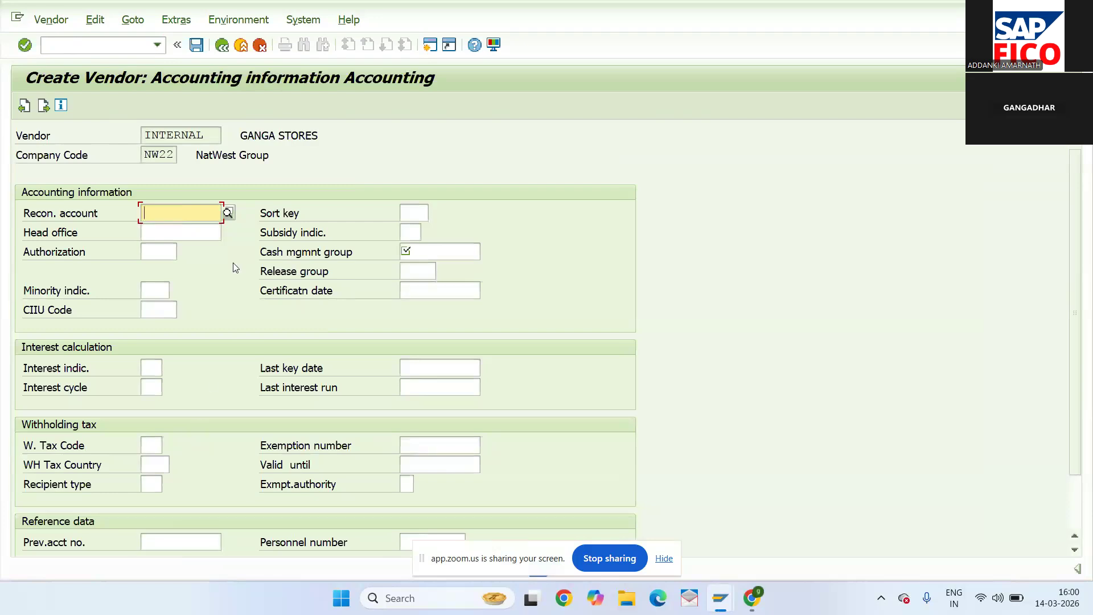
pyautogui.press('Return')
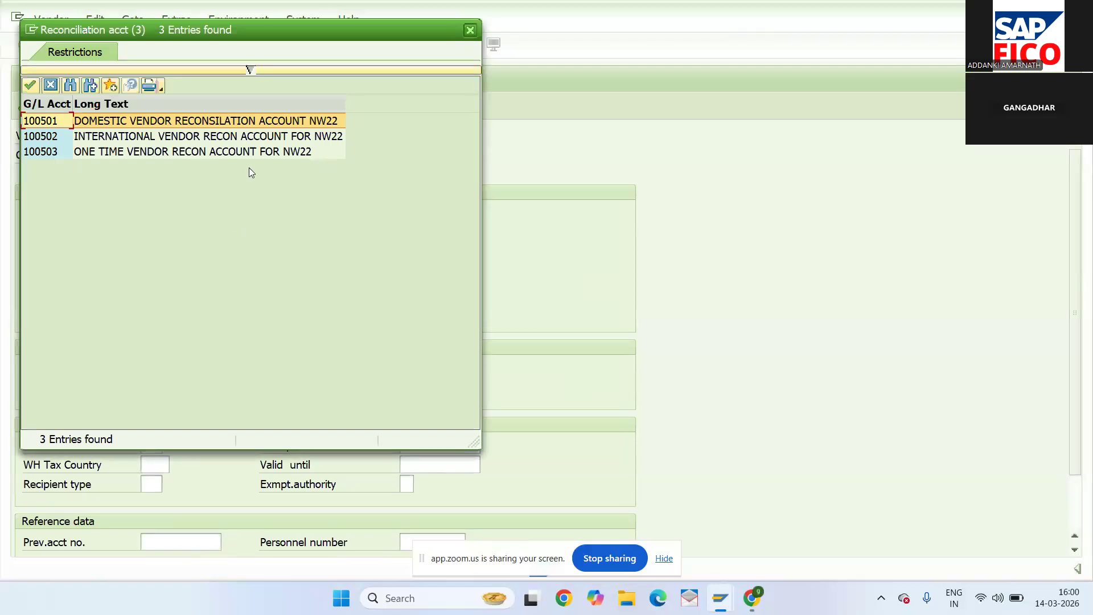
pyautogui.click(470, 29)
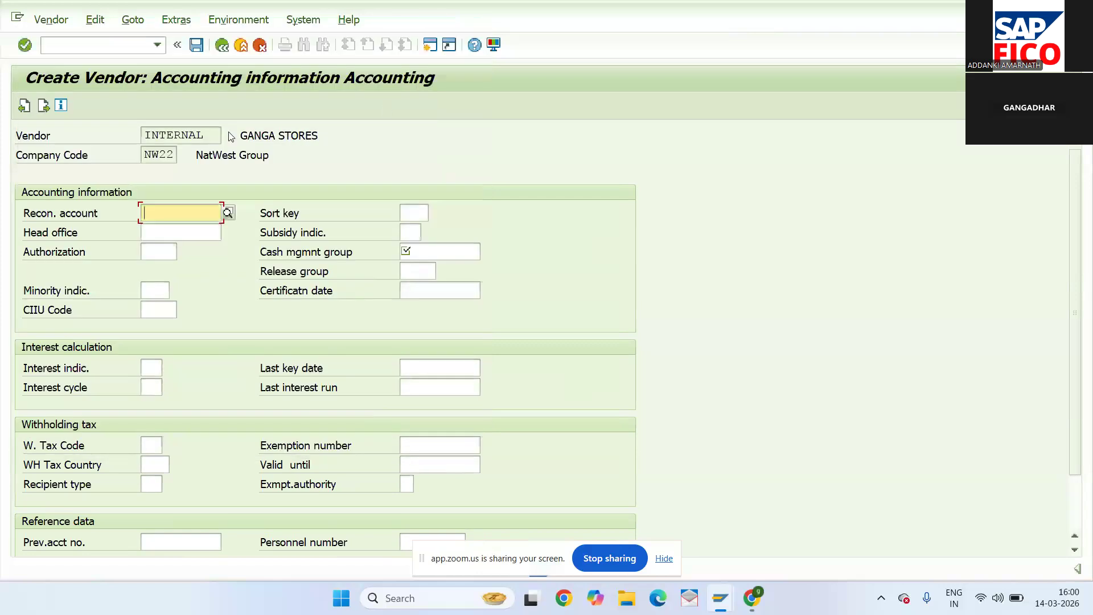
pyautogui.click(126, 46)
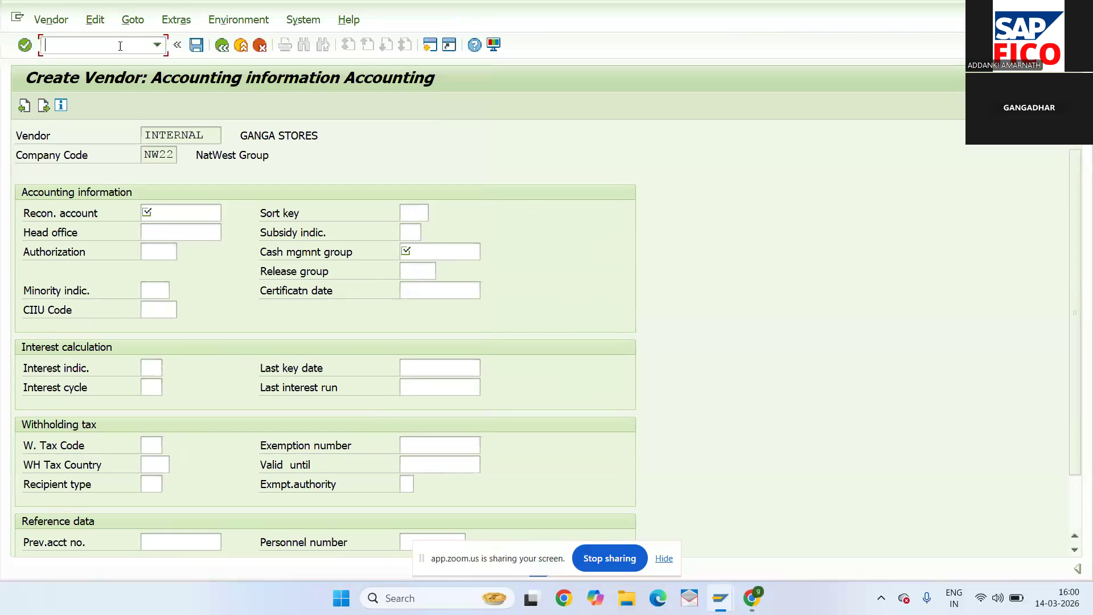
# - Run /NXD01 to start a new customer in account group DOMESTIC CUS GRP OF NW22 for NW22
pyautogui.write('/NXD01')
pyautogui.press('Return')
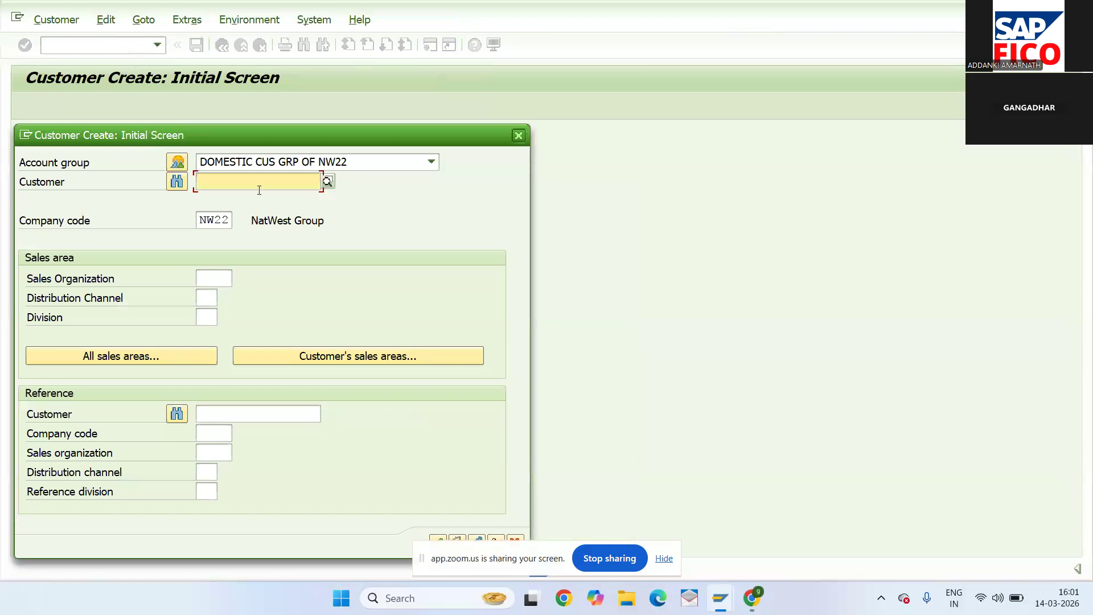
pyautogui.click(443, 539)
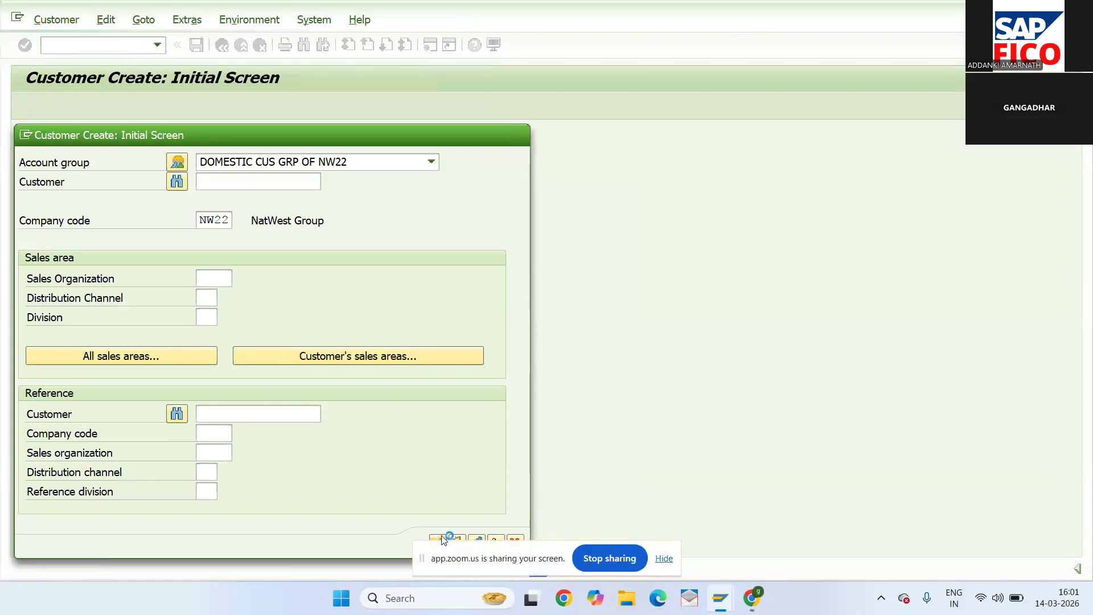
pyautogui.click(320, 256)
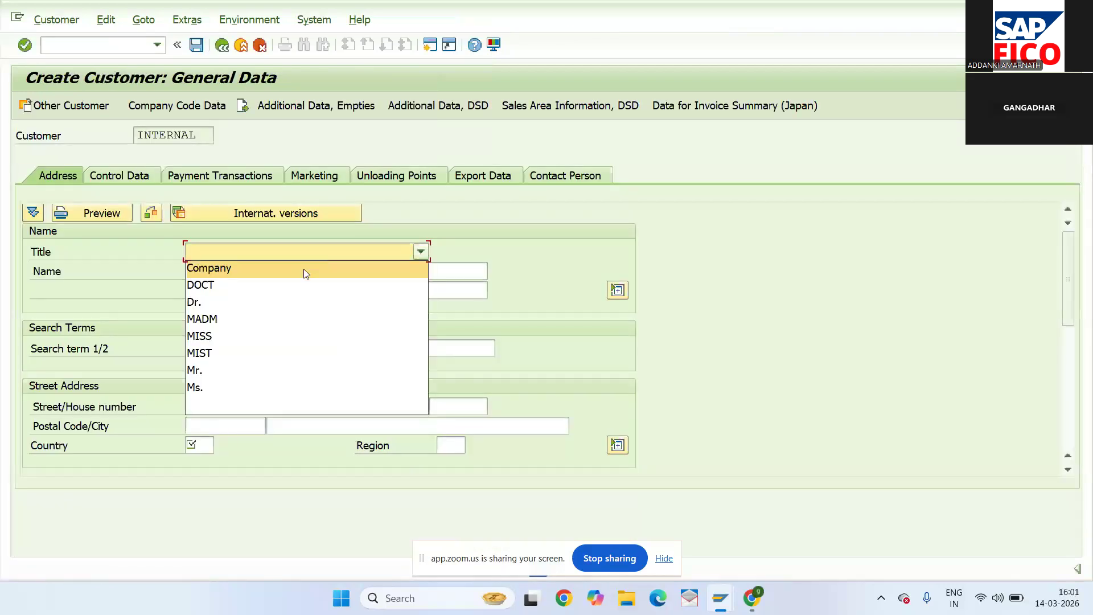
pyautogui.click(305, 269)
pyautogui.click(304, 270)
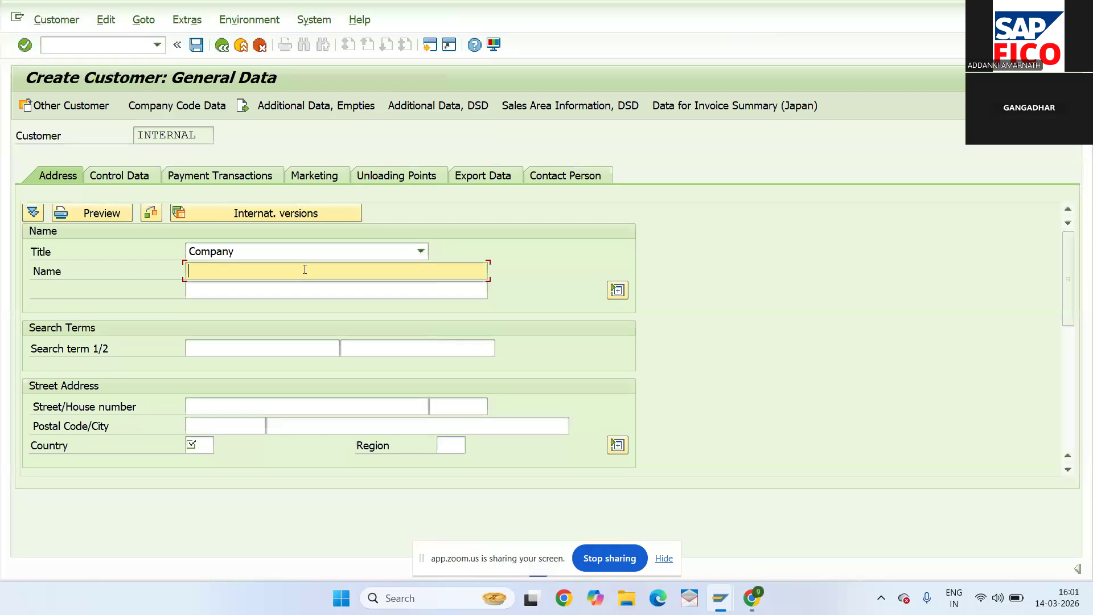
pyautogui.write('GA')
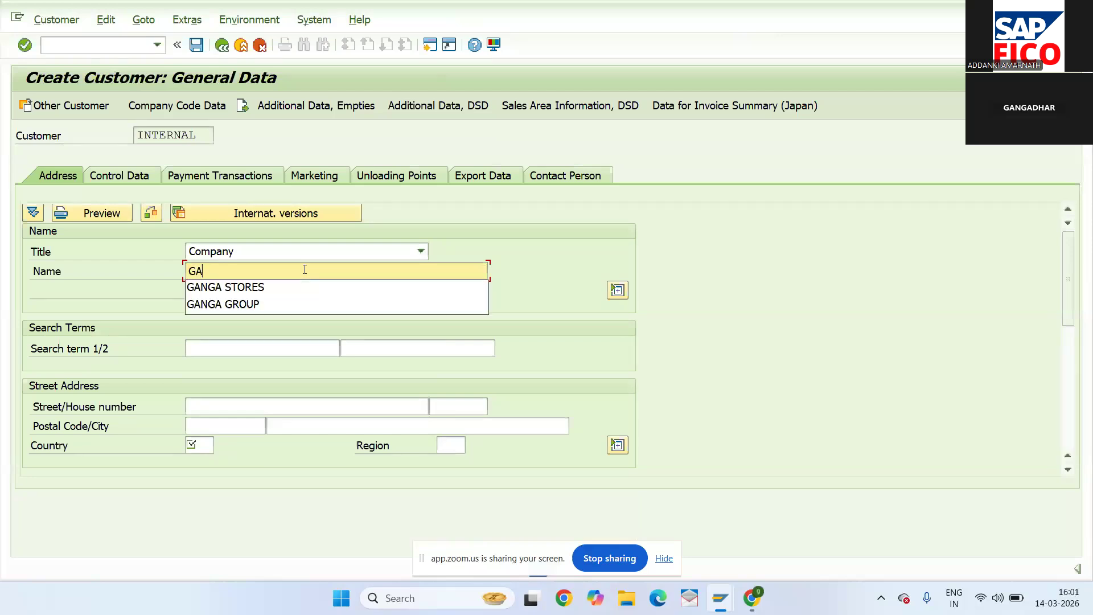
pyautogui.click(272, 287)
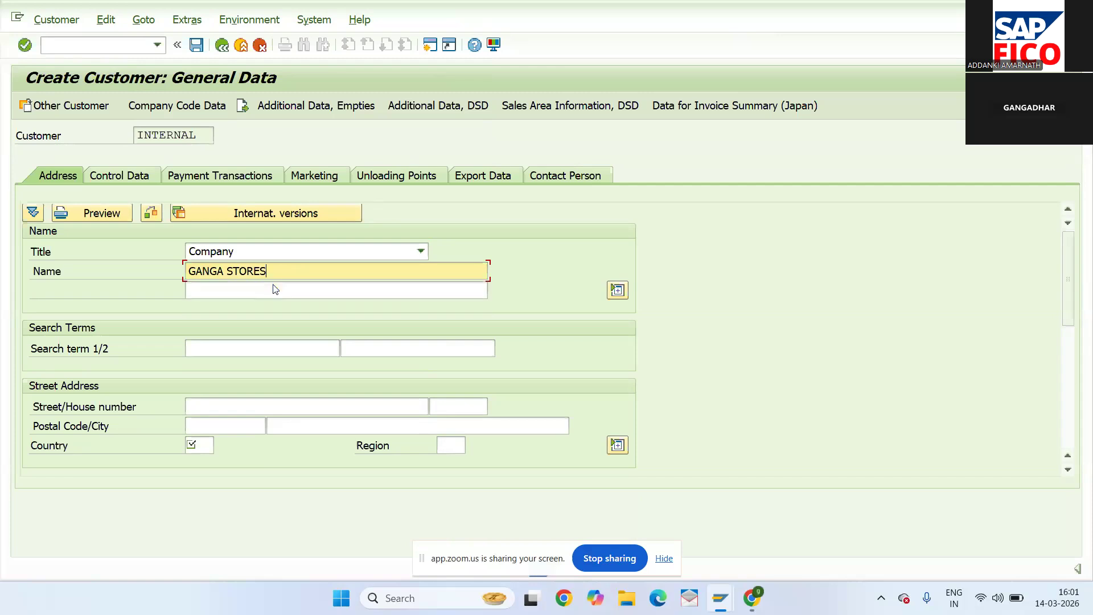
pyautogui.click(205, 405)
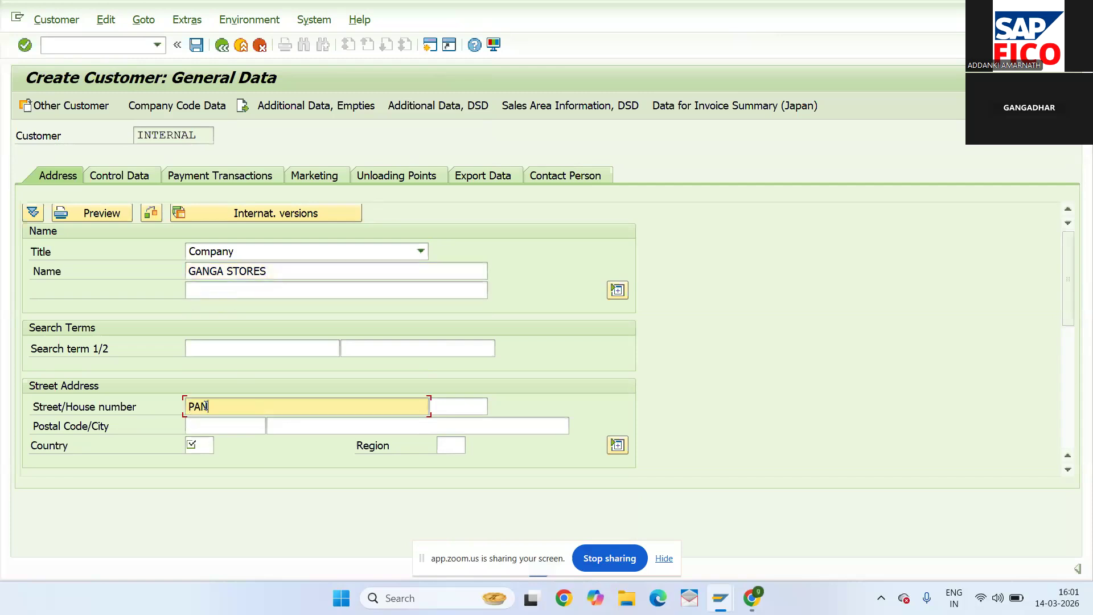
pyautogui.click(448, 408)
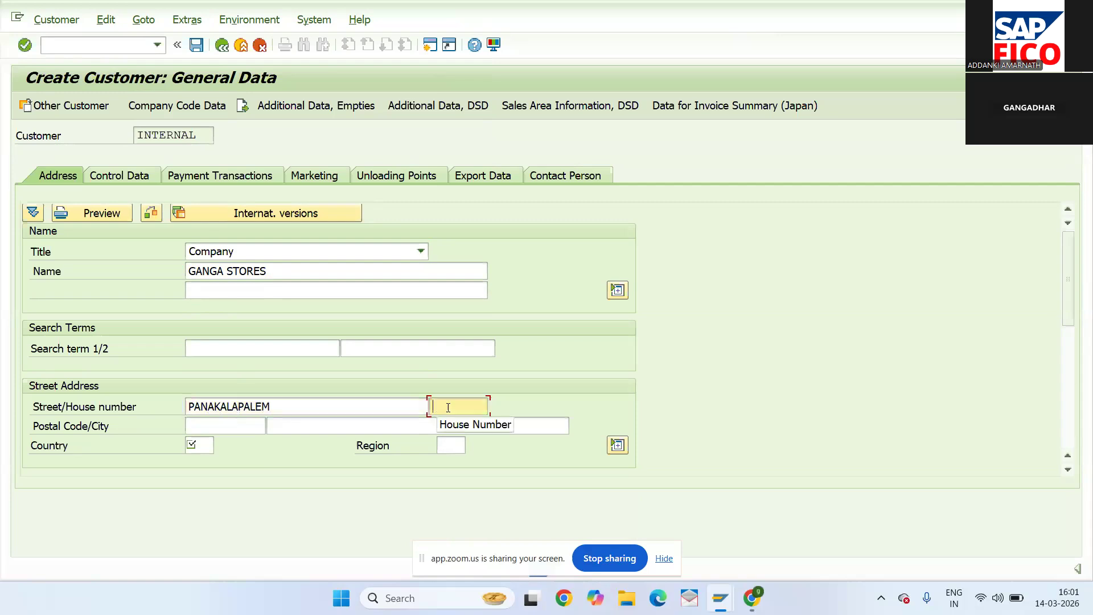
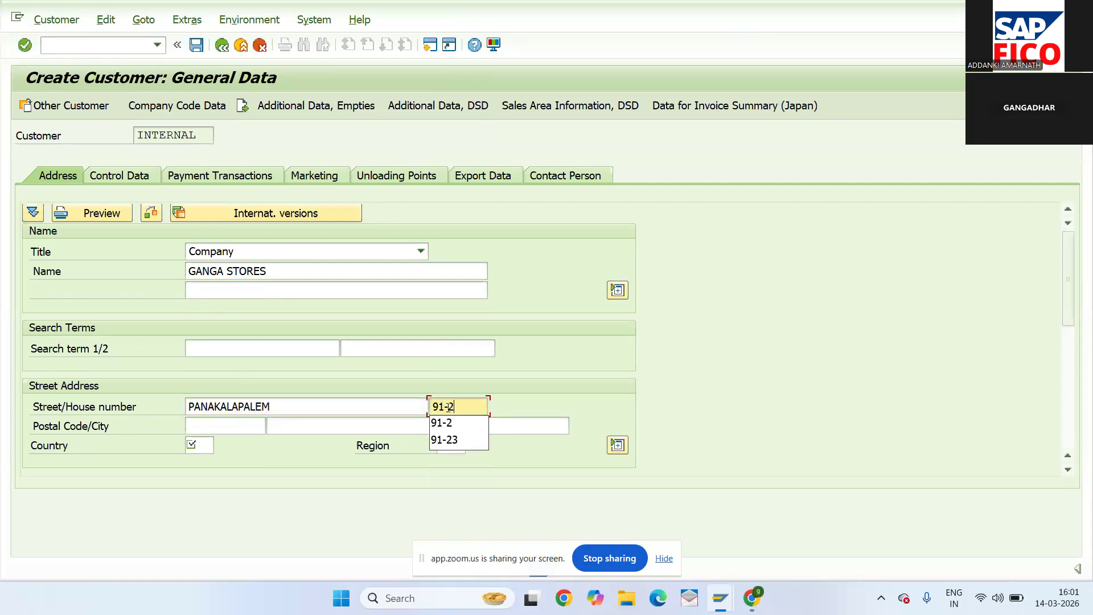
# - Enter postal code 523182, city ongole, country India and region 01 (Andhra Pradesh)
pyautogui.click(210, 424)
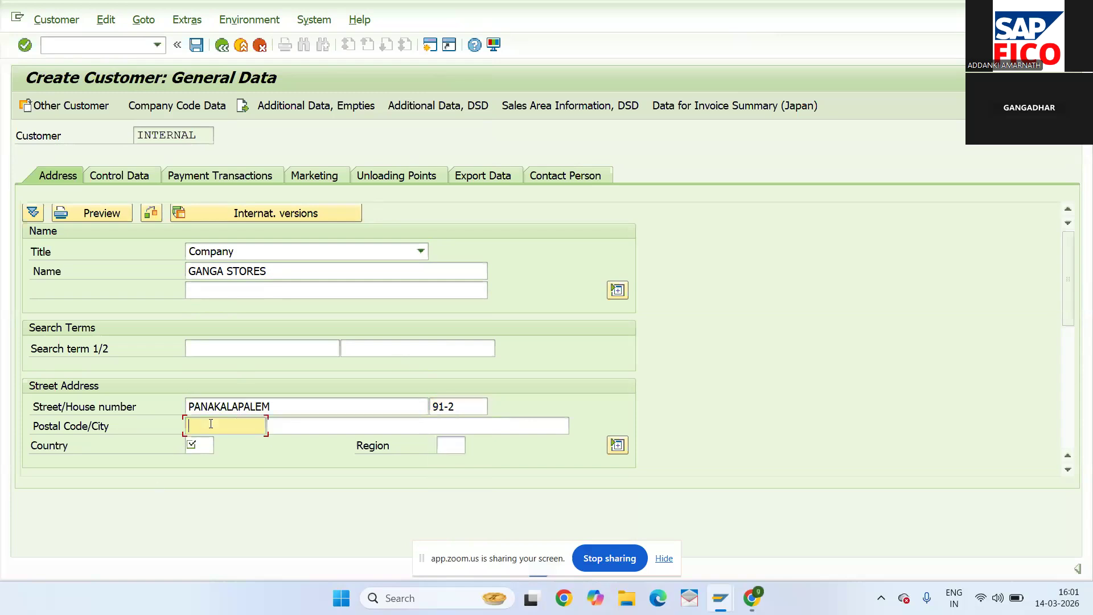
pyautogui.write('52')
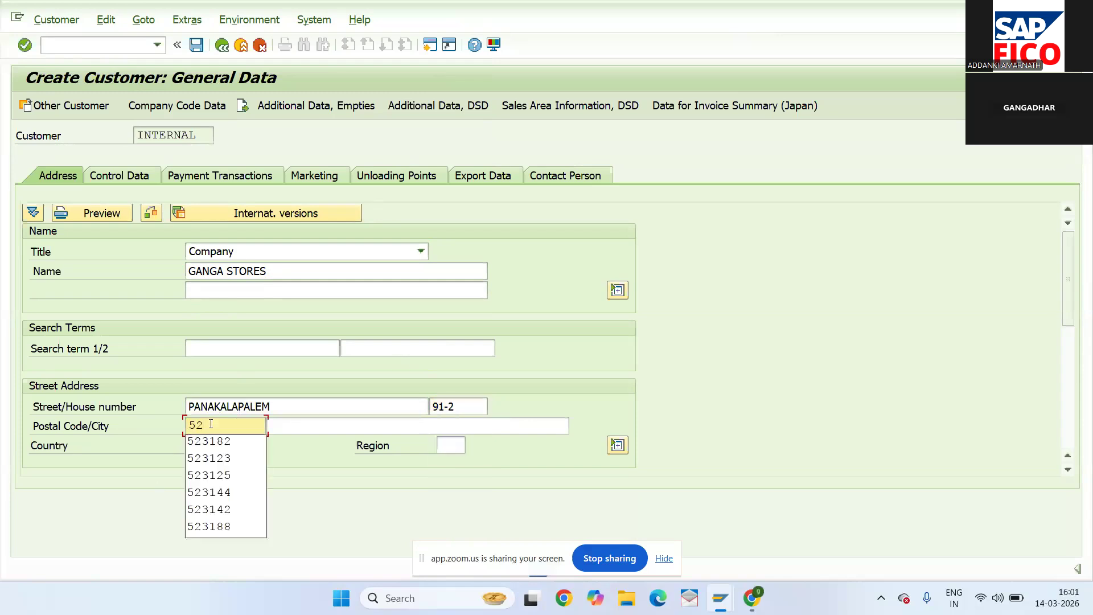
pyautogui.write('3182')
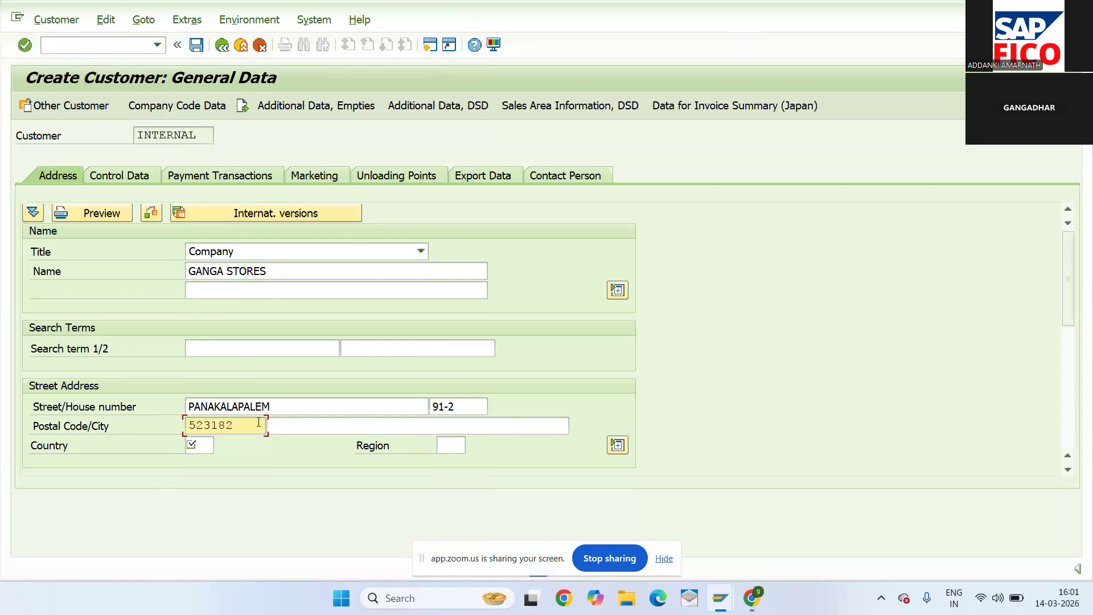
pyautogui.click(282, 427)
pyautogui.write('ON')
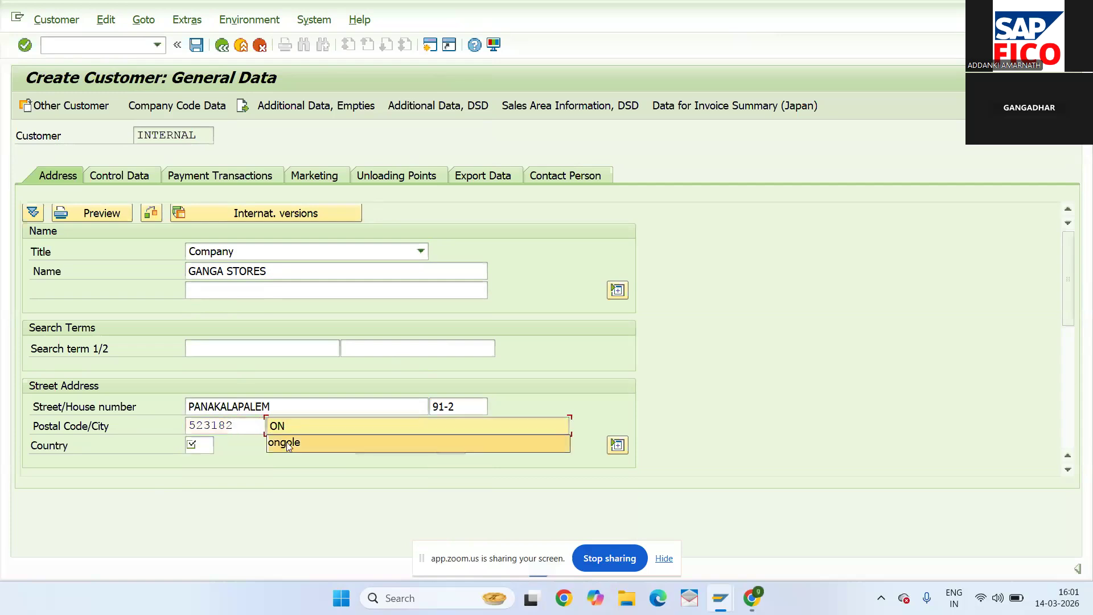
pyautogui.click(287, 444)
pyautogui.click(205, 449)
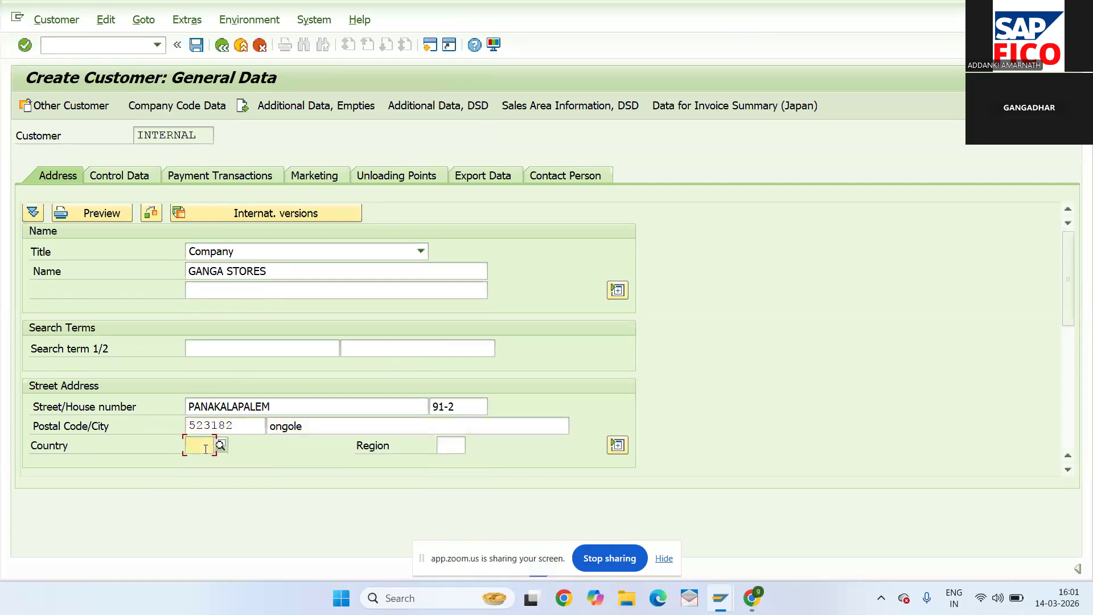
pyautogui.write('IN')
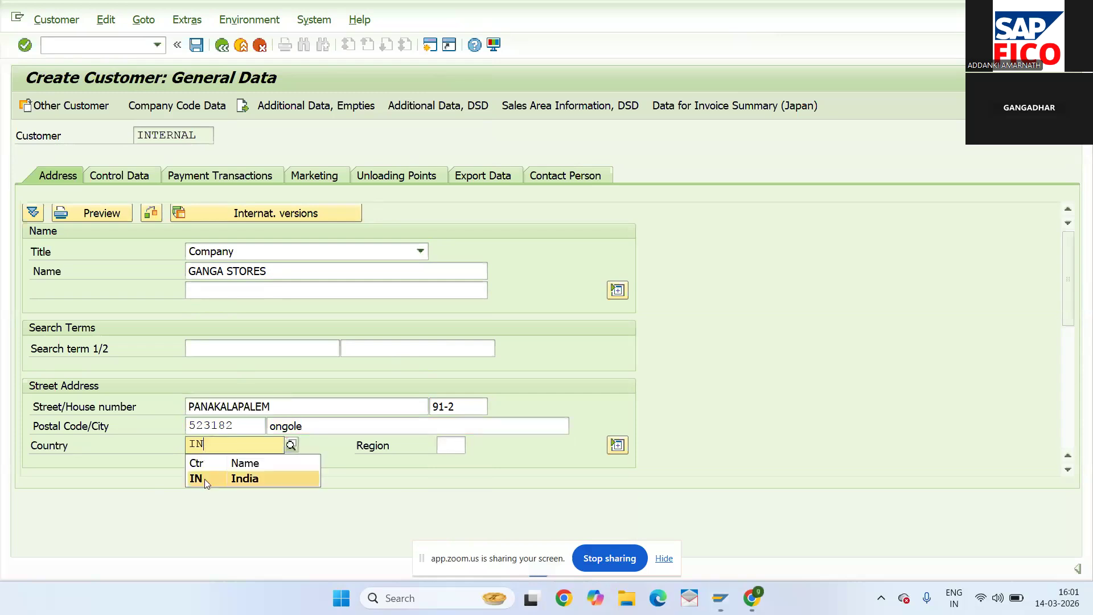
pyautogui.click(206, 480)
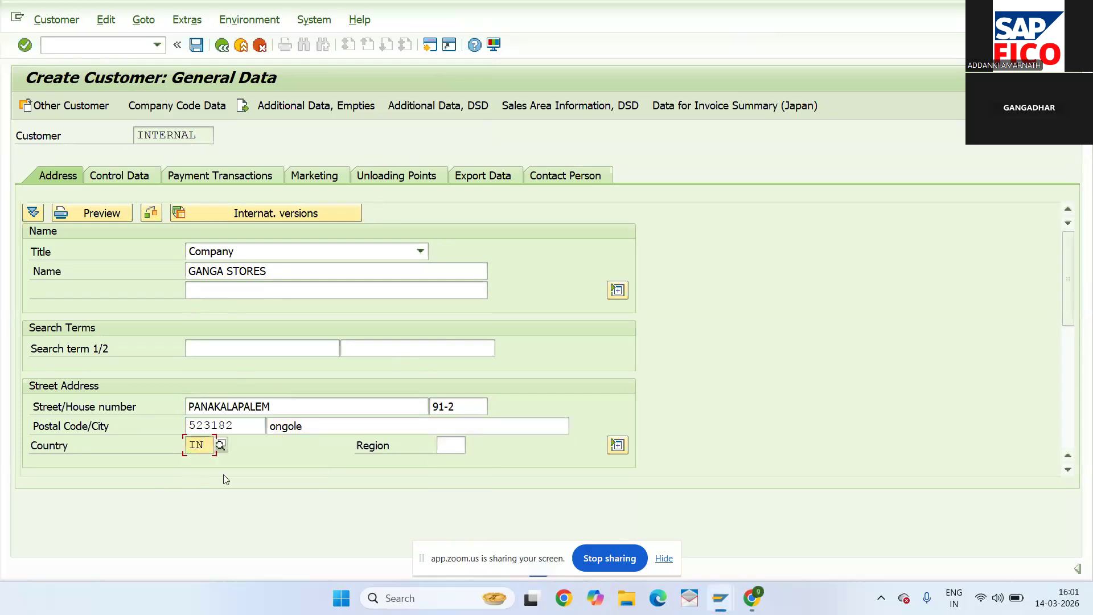
pyautogui.click(447, 445)
pyautogui.write('01')
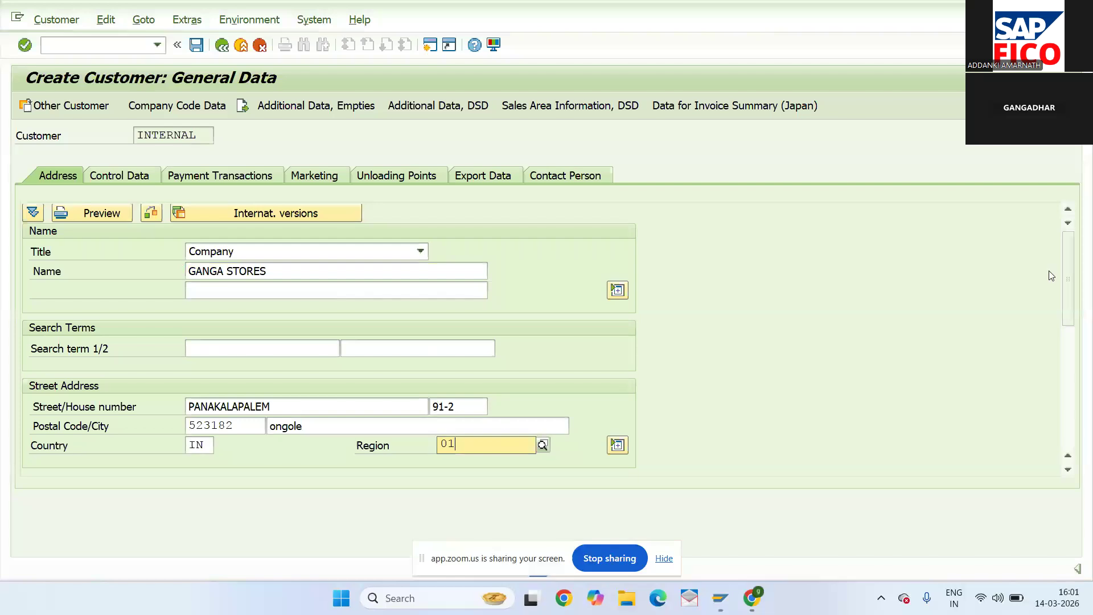
pyautogui.click(639, 480)
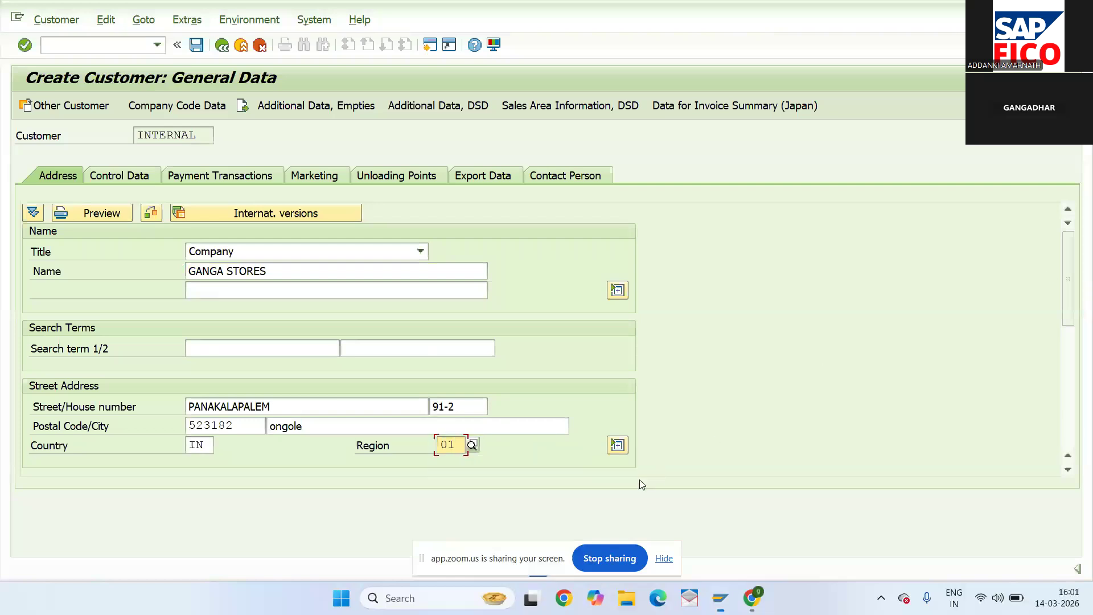
# - Add PO Box 123 with PO Box postal code 523182
pyautogui.click(1068, 392)
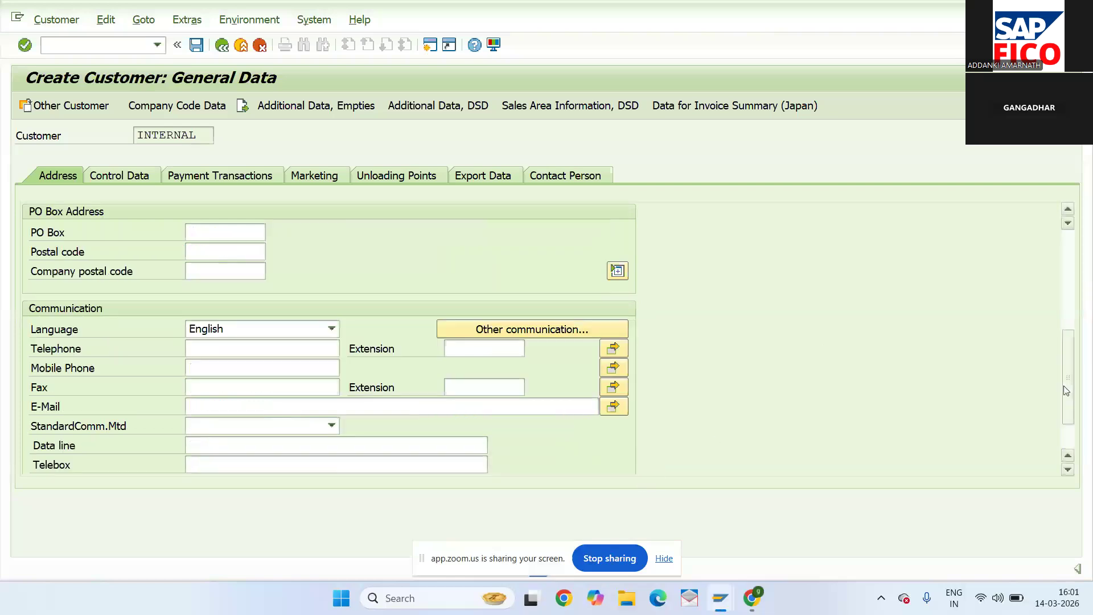
pyautogui.click(239, 241)
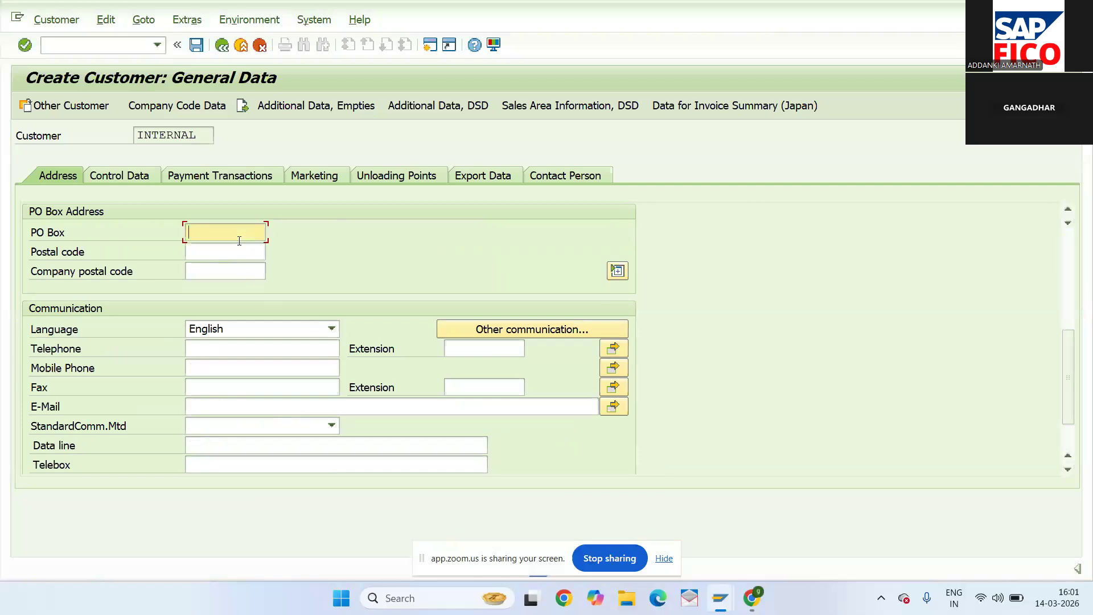
pyautogui.write('123')
pyautogui.click(247, 254)
pyautogui.write('523182')
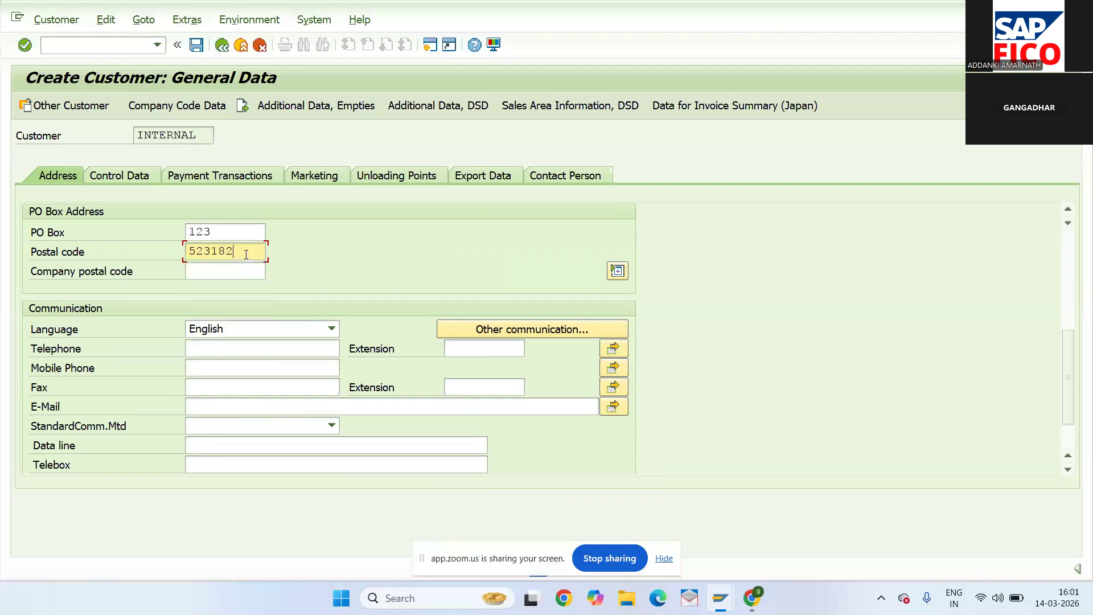
pyautogui.click(178, 108)
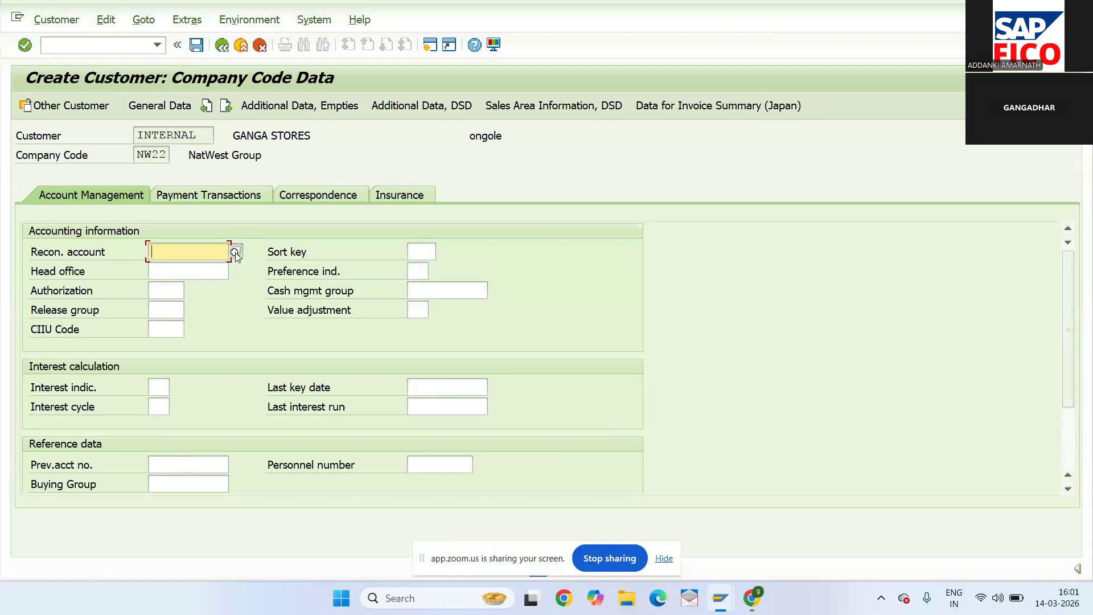
# - Set reconciliation account 200108, sort key 031 and cash management group E6
pyautogui.click(235, 252)
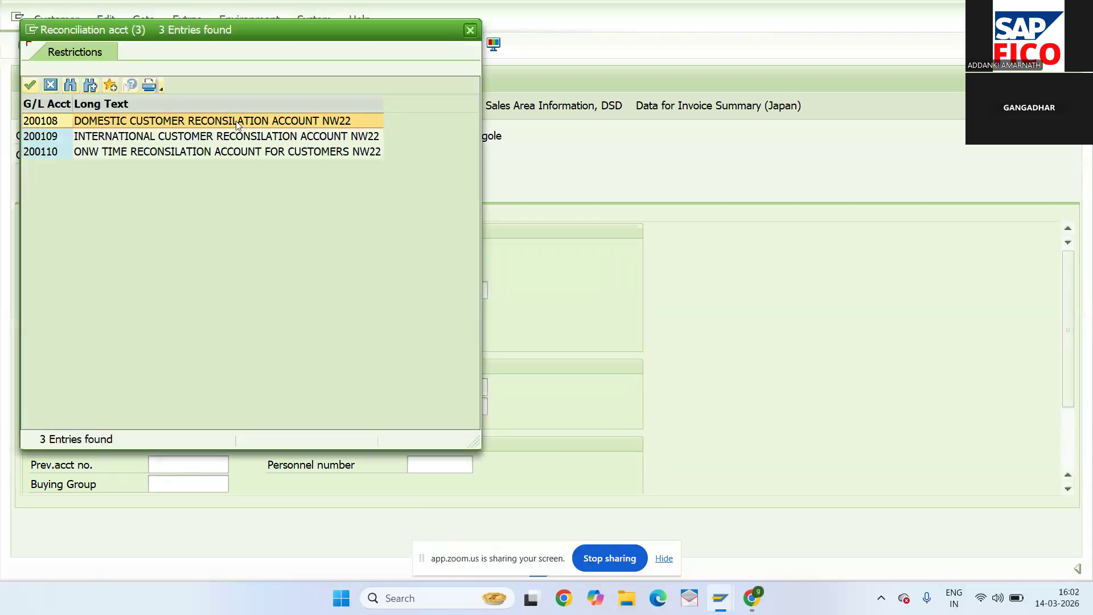
pyautogui.doubleClick(238, 122)
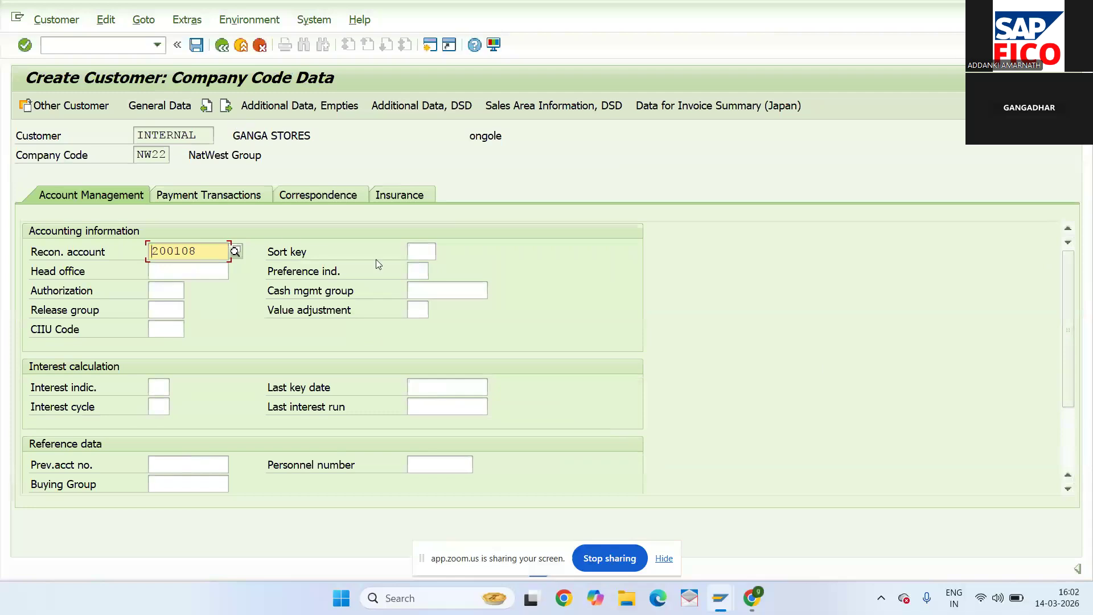
pyautogui.click(421, 251)
pyautogui.click(443, 251)
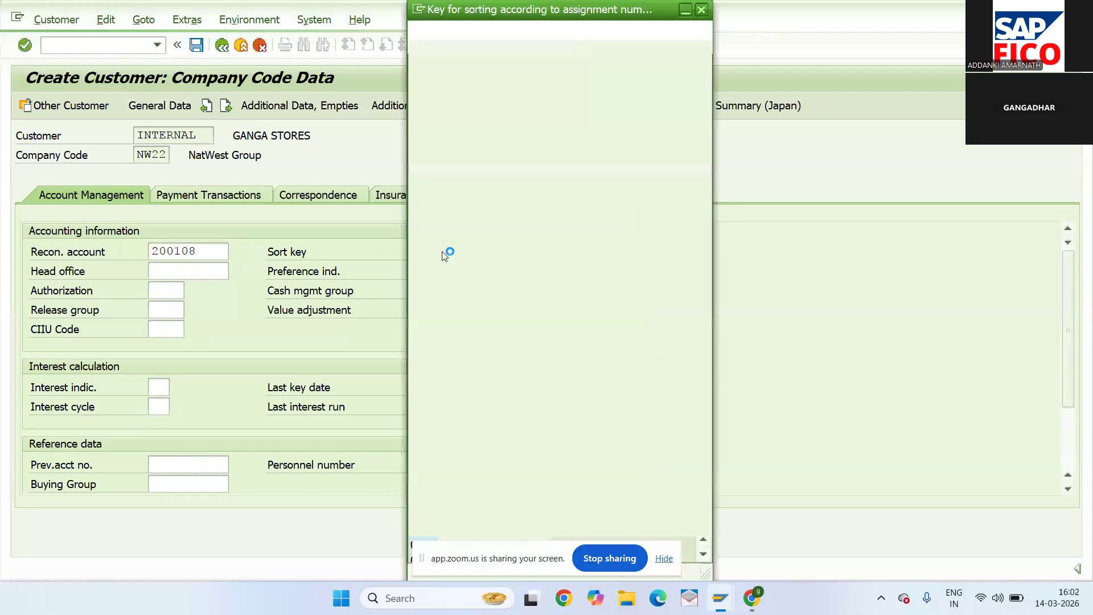
pyautogui.doubleClick(449, 500)
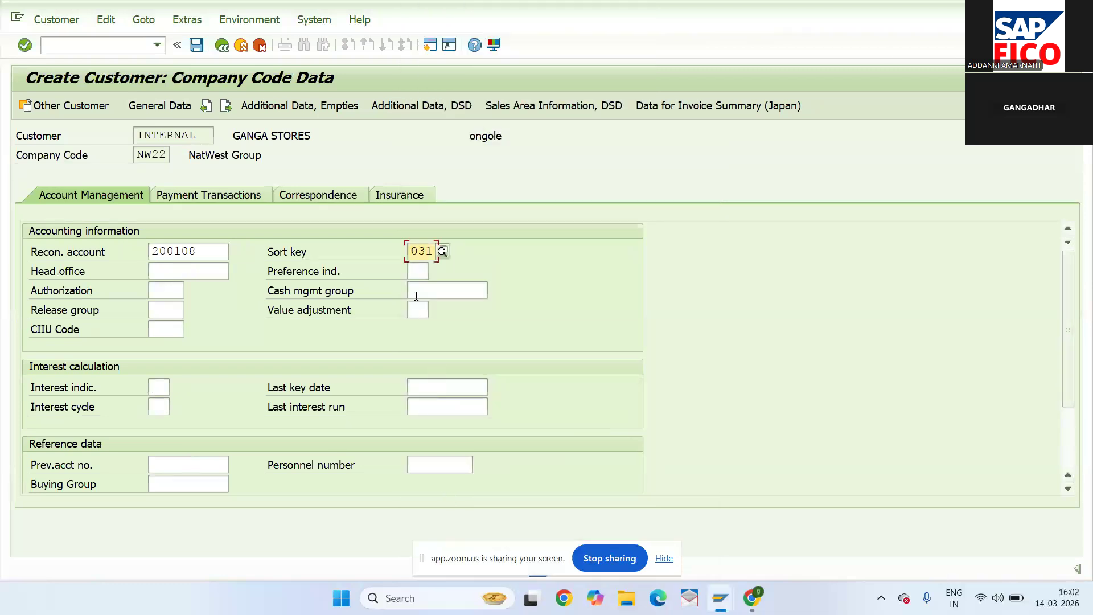
pyautogui.click(495, 292)
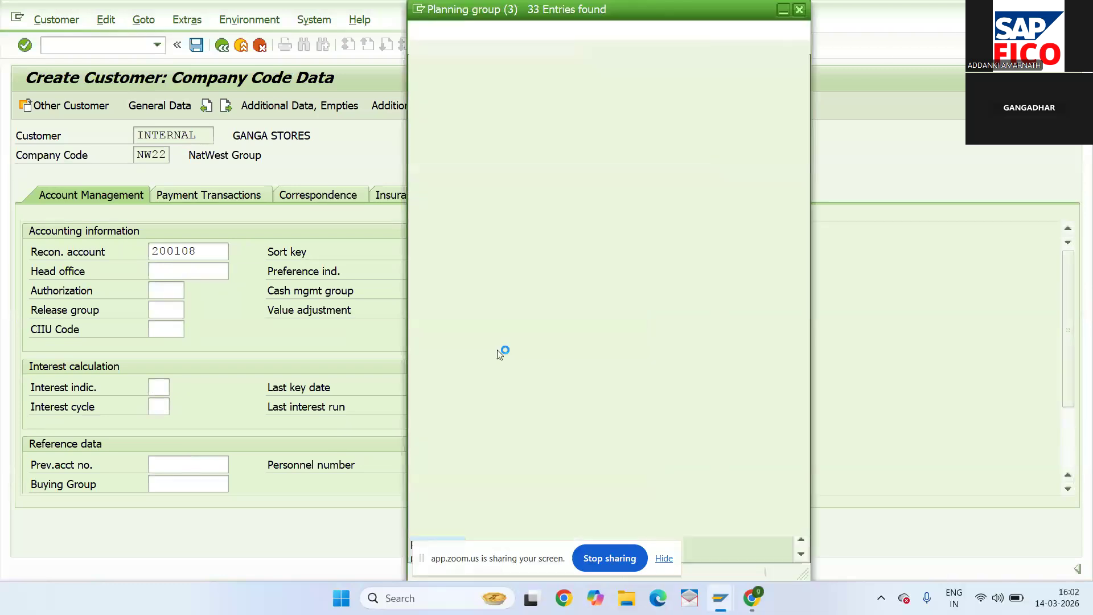
pyautogui.doubleClick(552, 330)
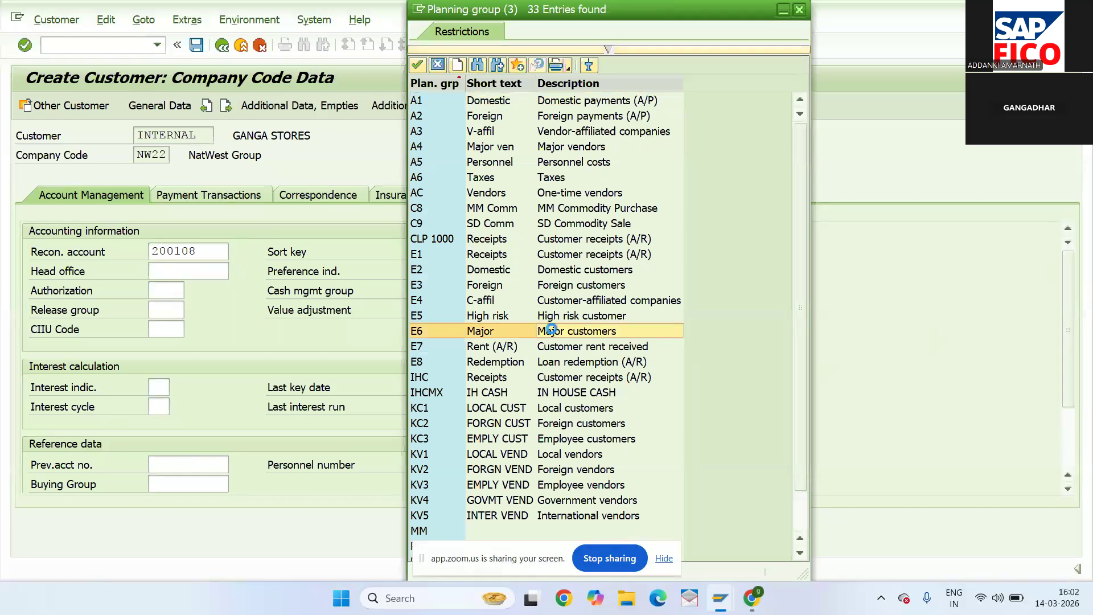
# - Set payment terms 0001 and tolerance group NWVC, then save the customer
pyautogui.click(244, 196)
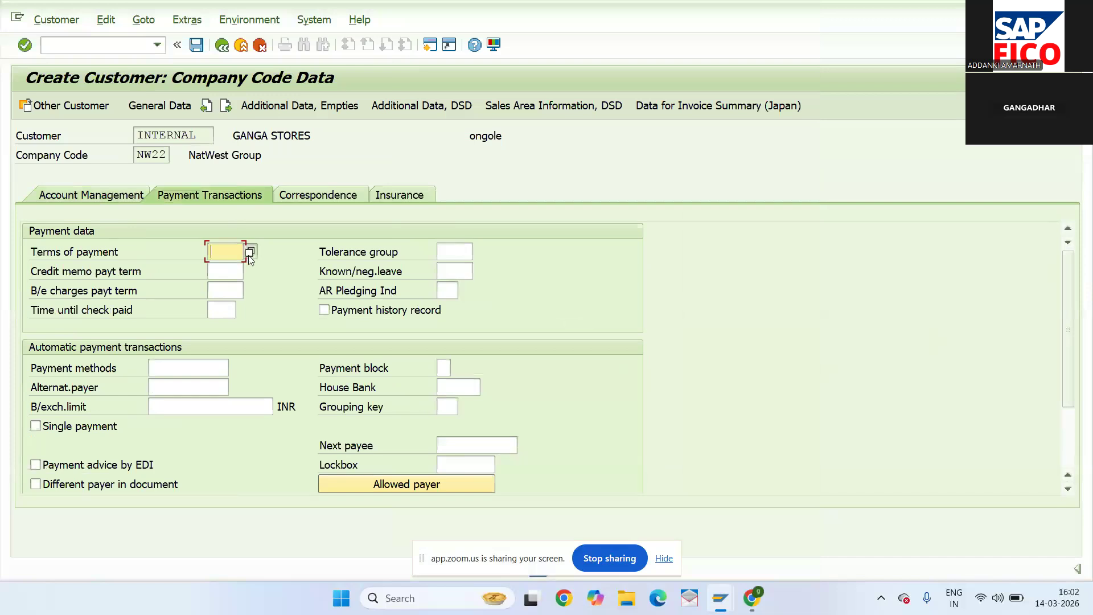
pyautogui.click(248, 255)
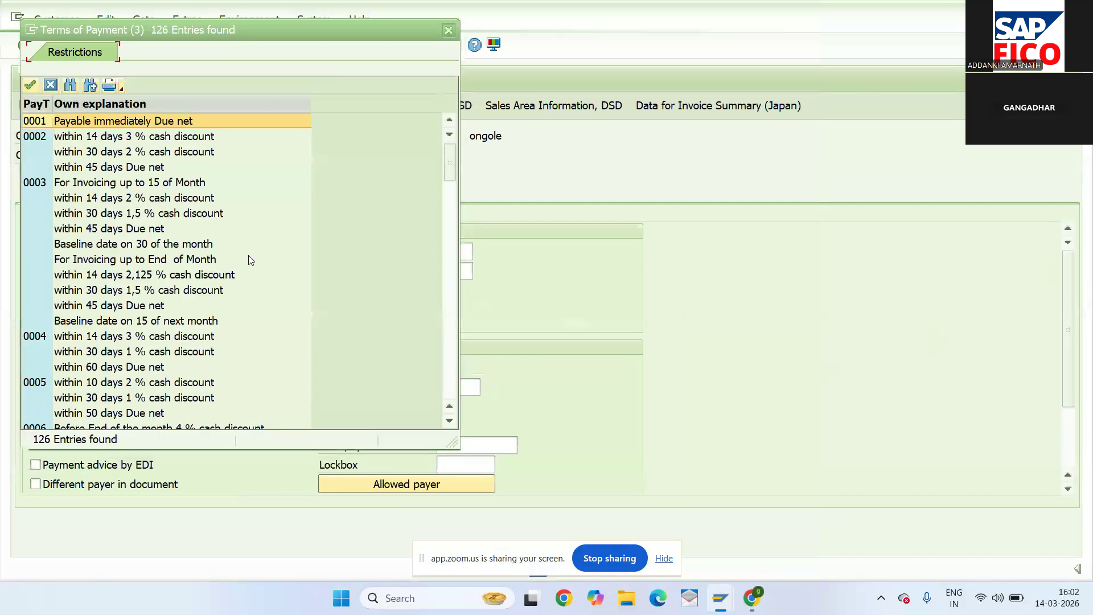
pyautogui.doubleClick(157, 121)
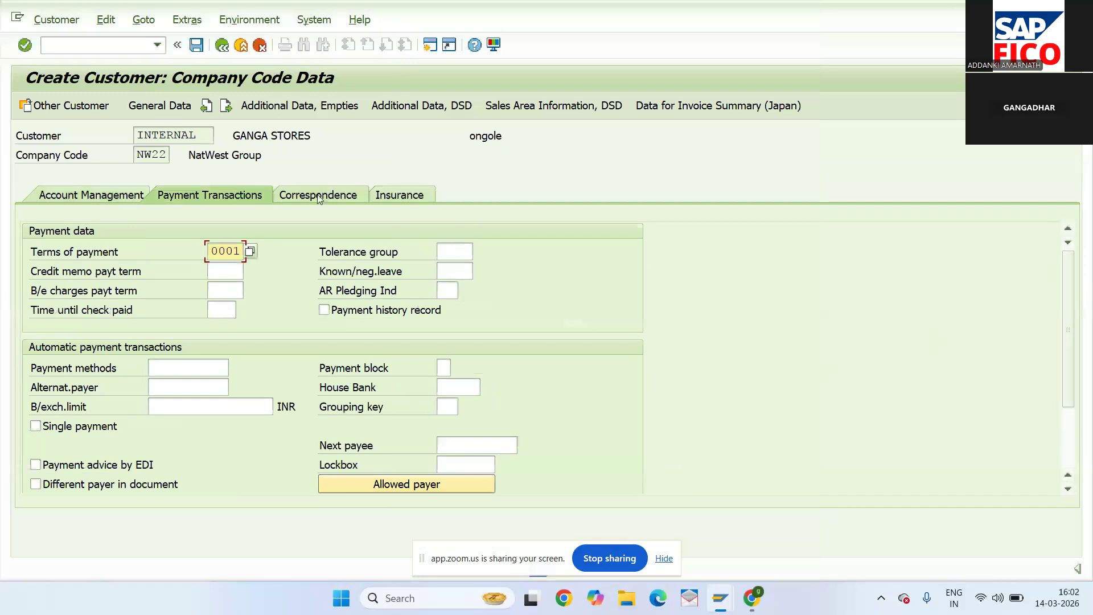
pyautogui.click(449, 247)
pyautogui.write('NW')
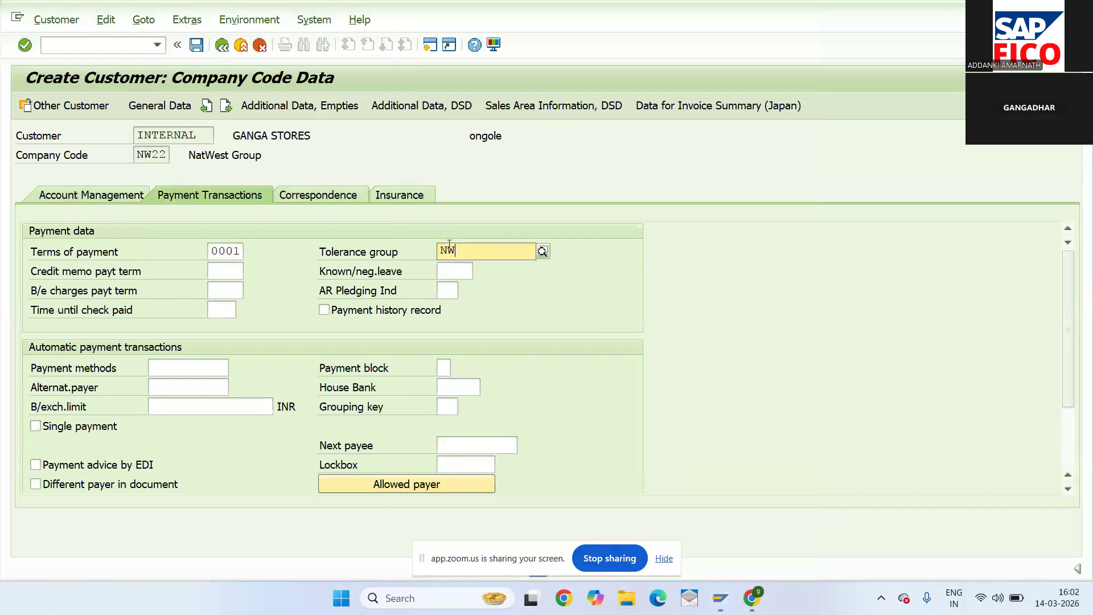
pyautogui.click(460, 282)
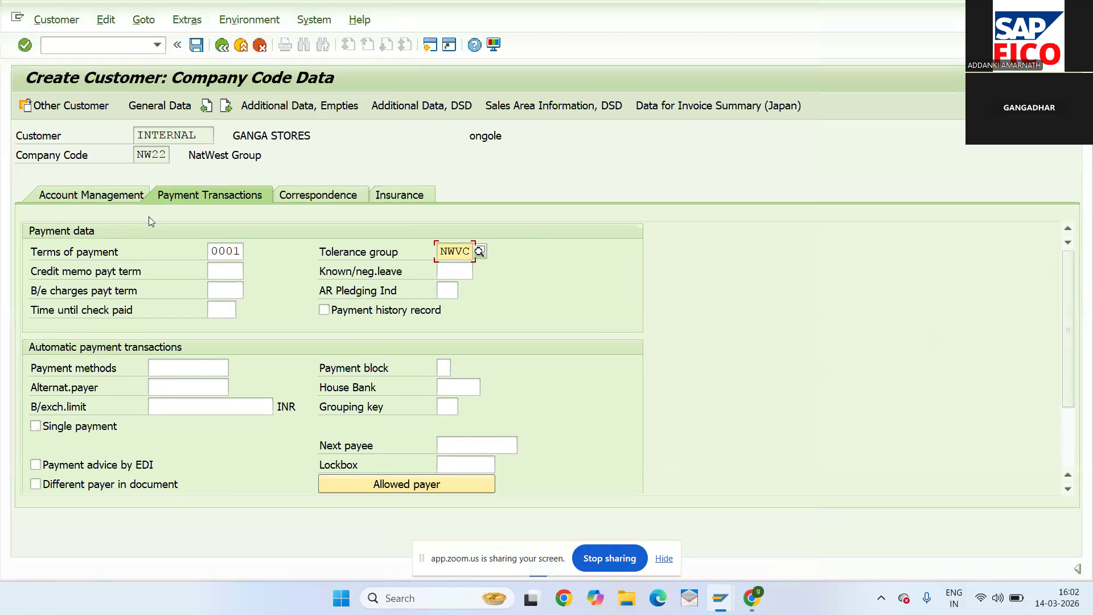
pyautogui.click(195, 45)
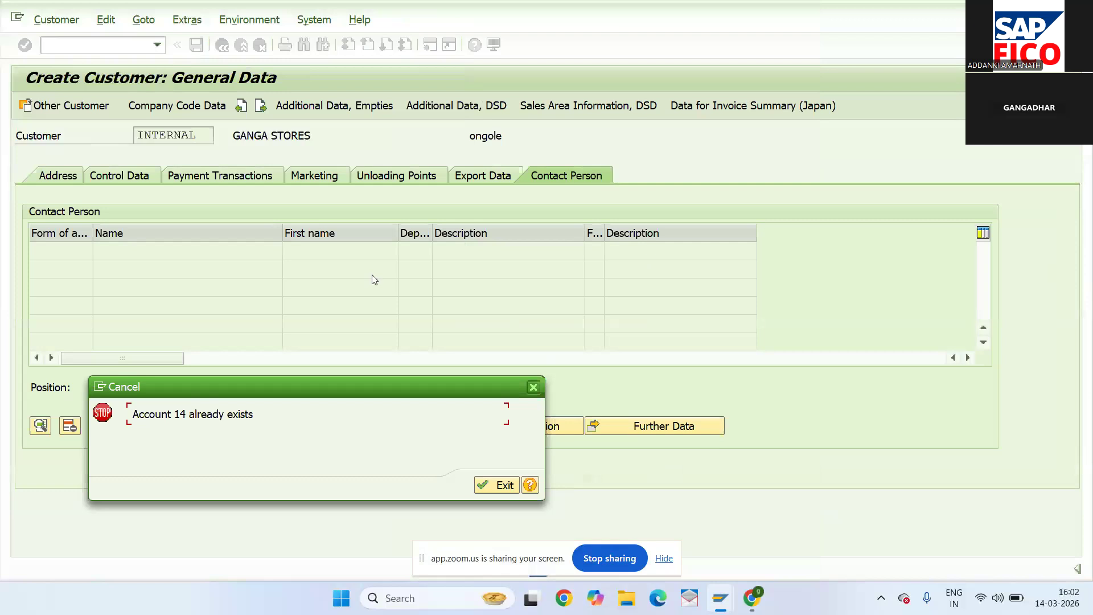
# - Dismiss the 'Account 14 already exists' error and enter transaction OBAR
pyautogui.click(495, 485)
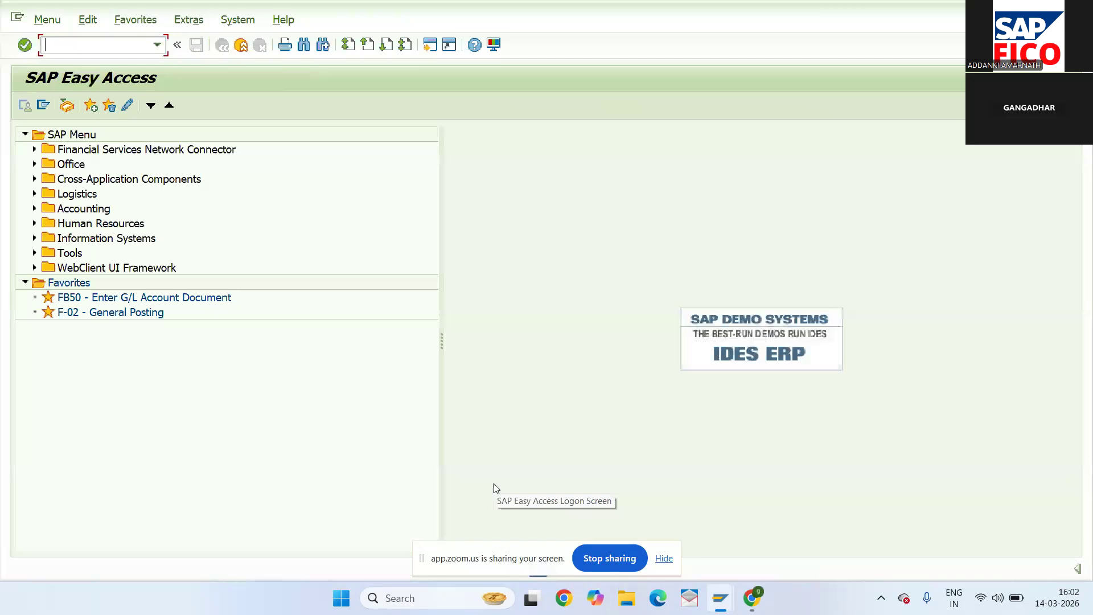
pyautogui.write('O')
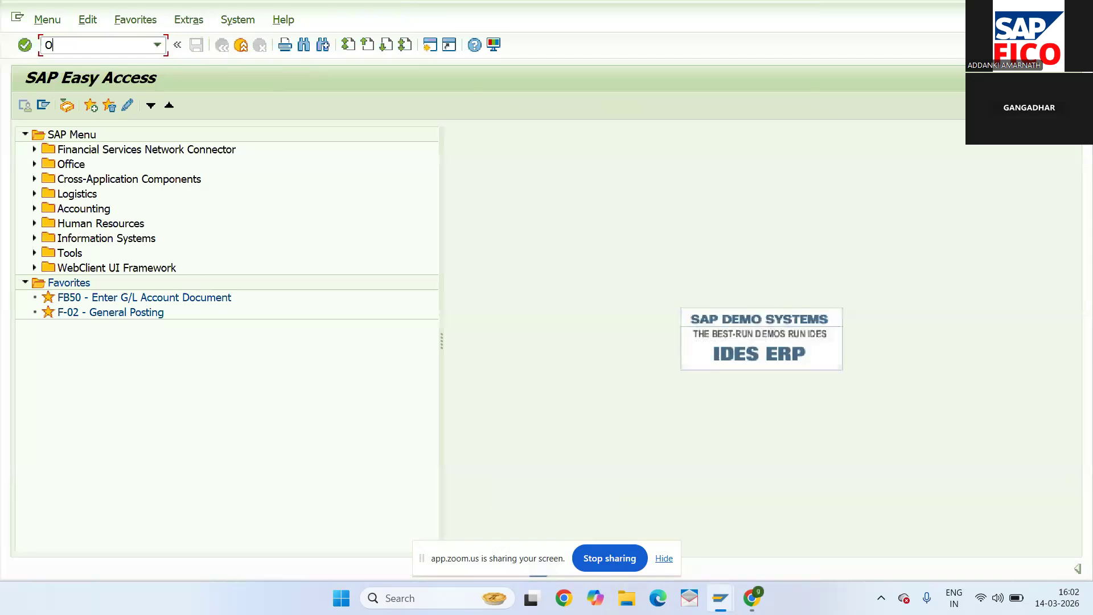
pyautogui.write('BAR')
# - In OBAR, change account group NWDC's number range from 01 to 02 and save it to a customizing request
pyautogui.press('Return')
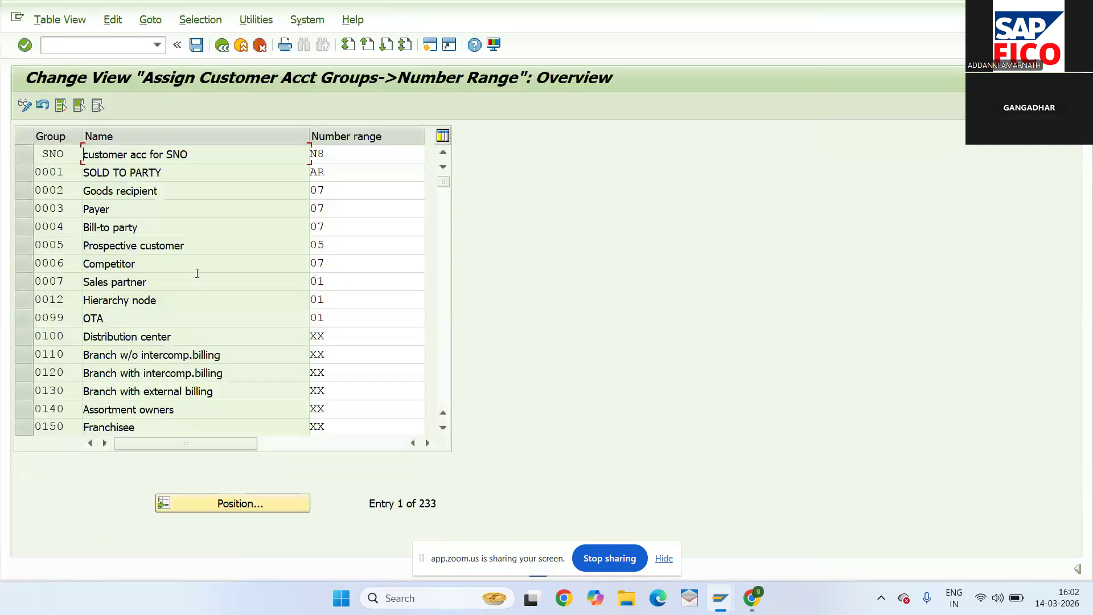
pyautogui.click(207, 500)
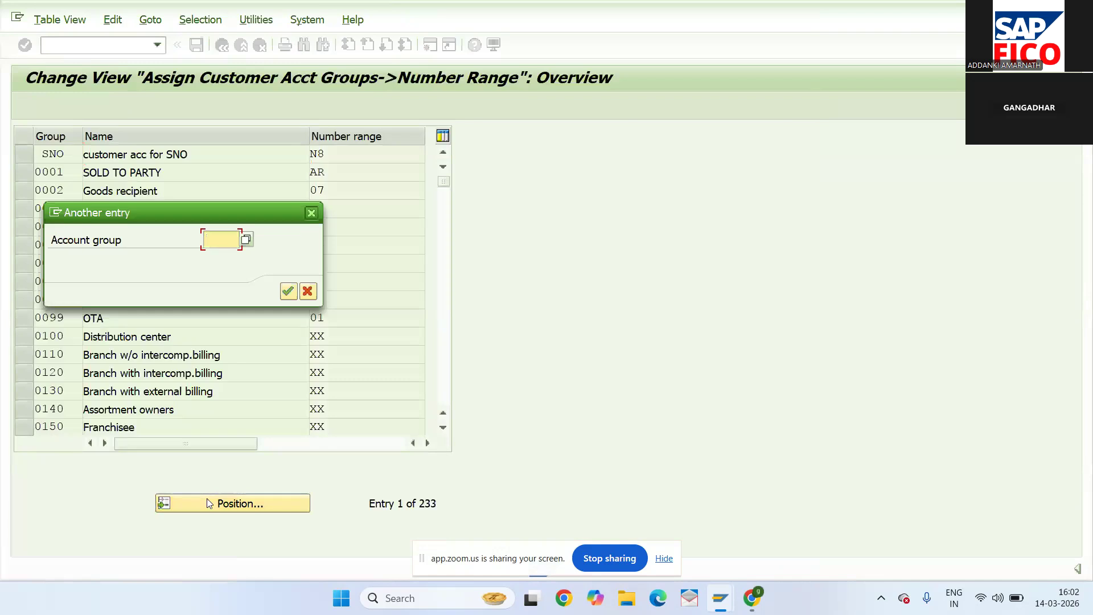
pyautogui.write('NWD')
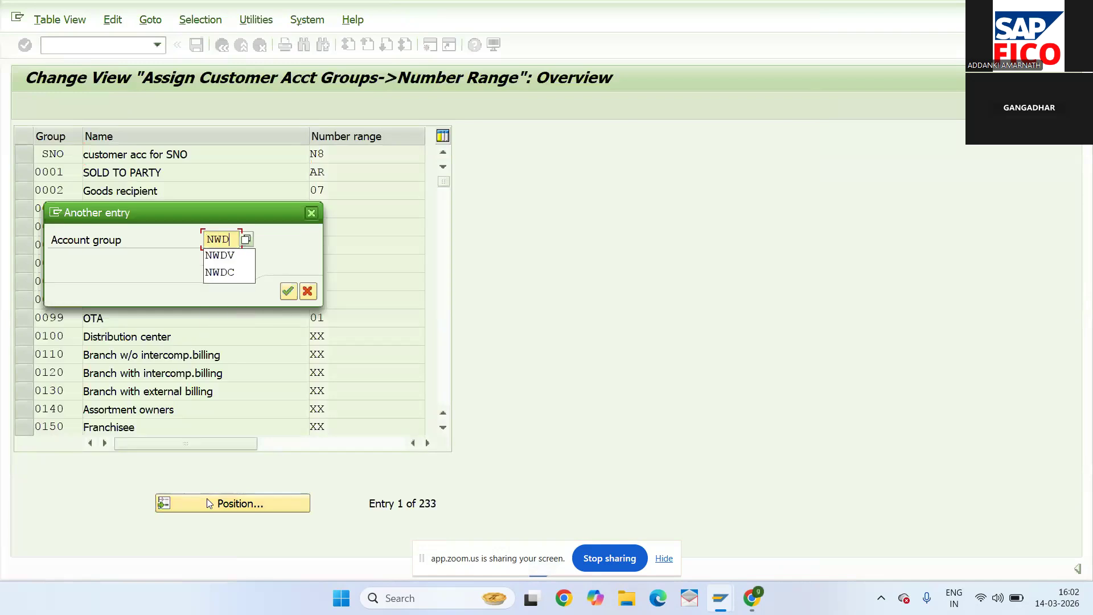
pyautogui.write('C')
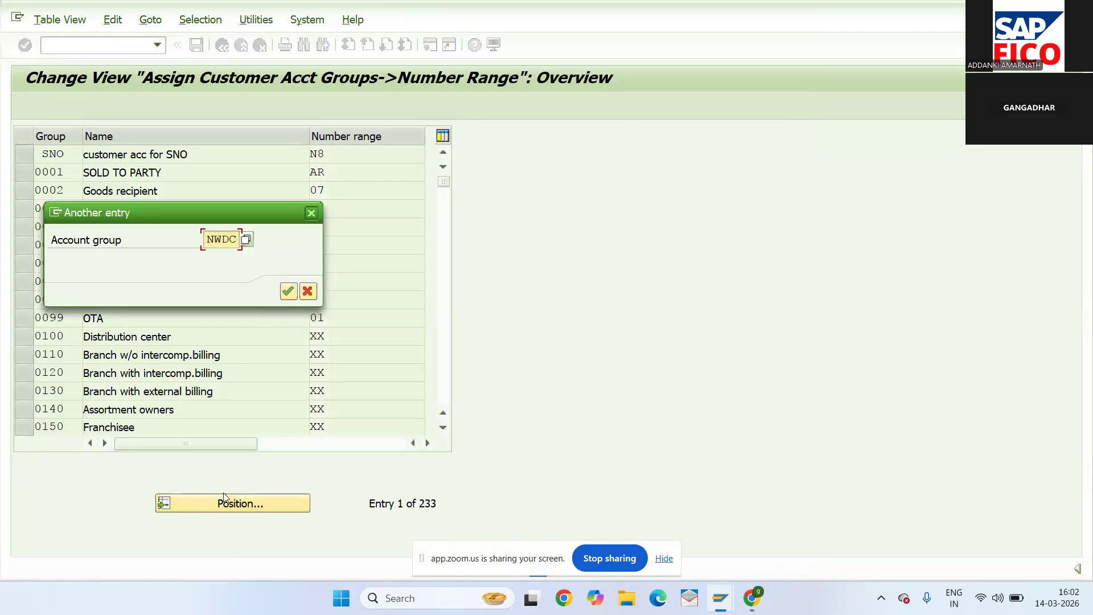
pyautogui.click(291, 294)
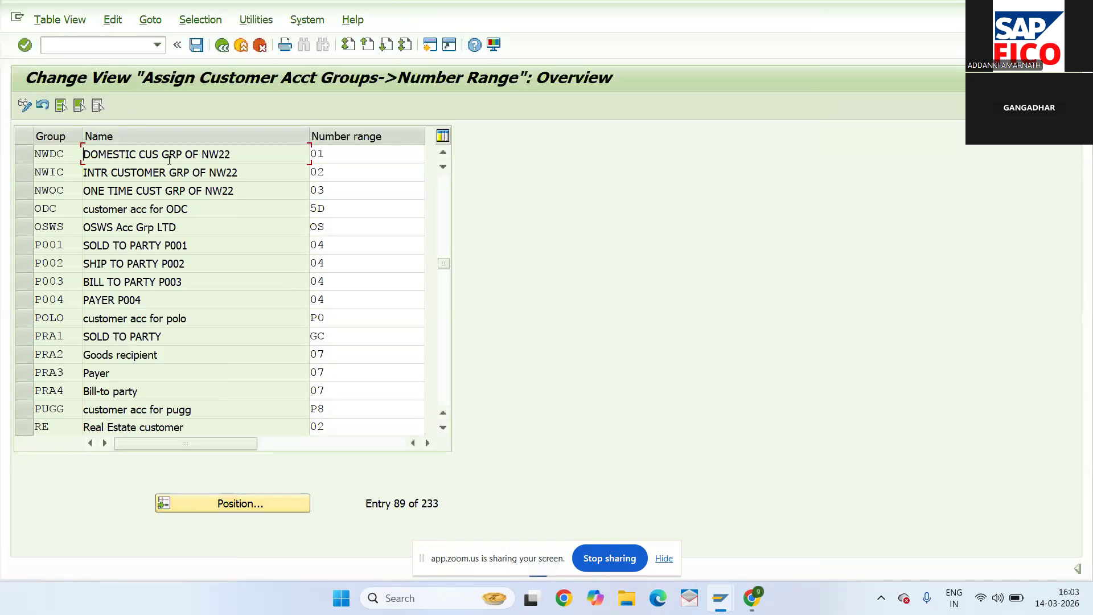
pyautogui.click(336, 155)
pyautogui.press('BackSpace')
pyautogui.write('2')
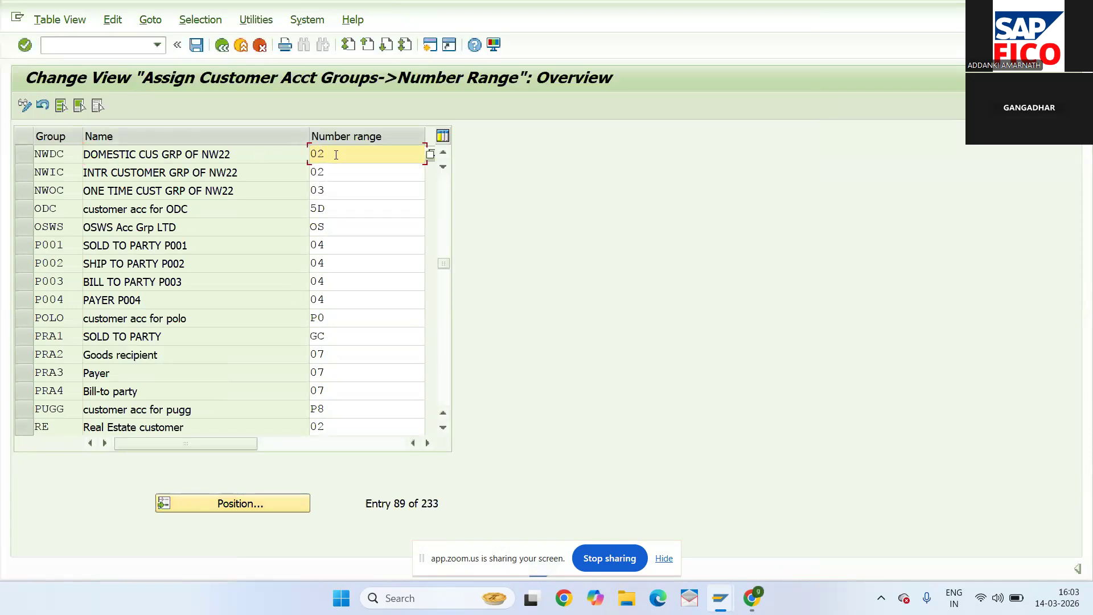
pyautogui.click(200, 46)
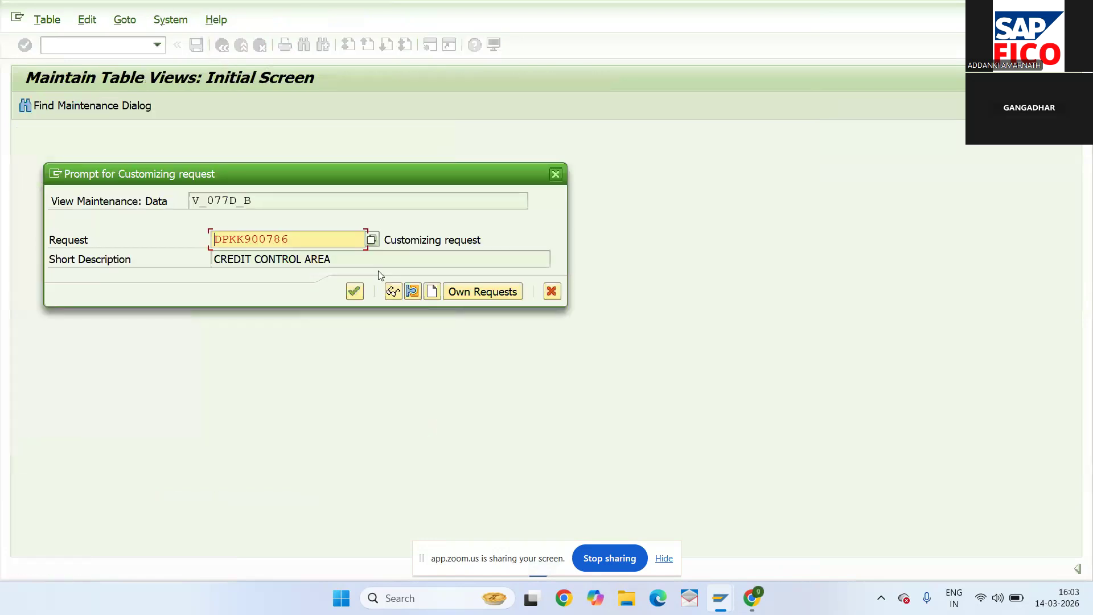
pyautogui.click(354, 291)
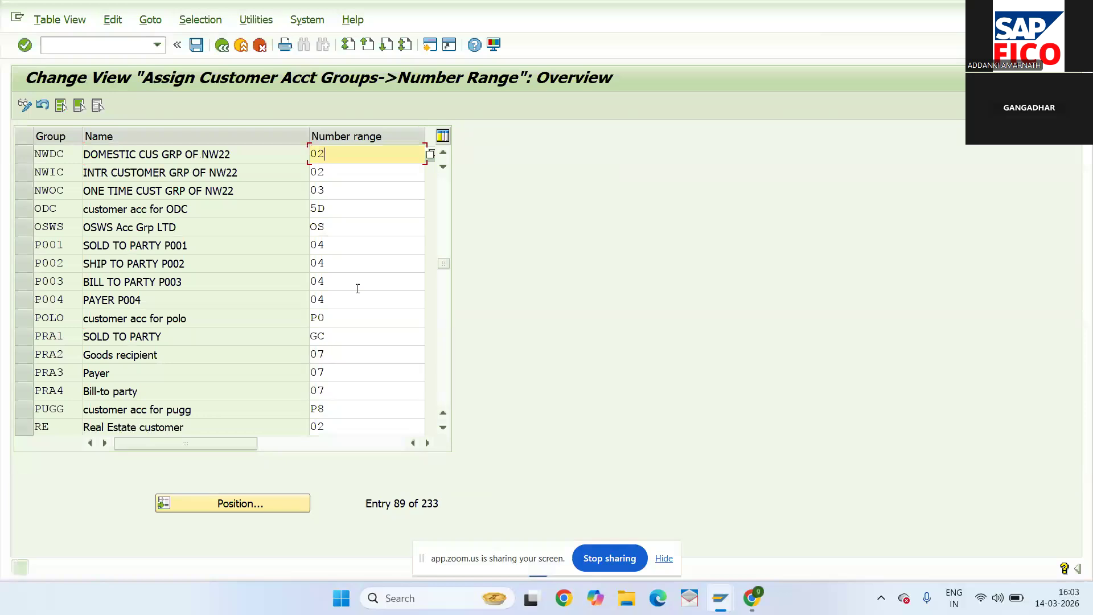
pyautogui.click(109, 45)
pyautogui.write('/NFD01')
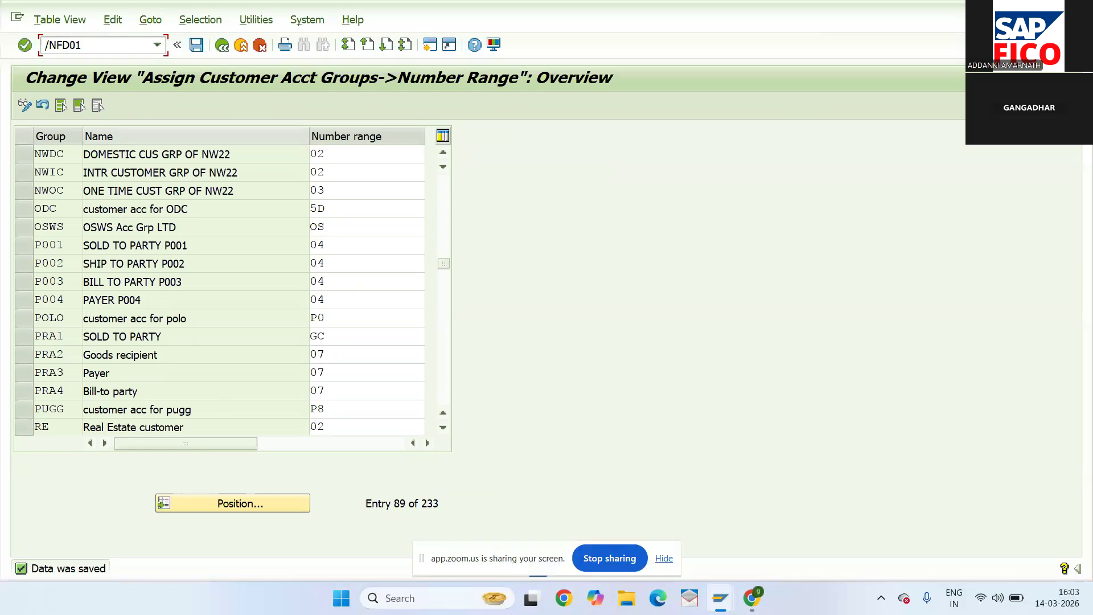
pyautogui.press('Return')
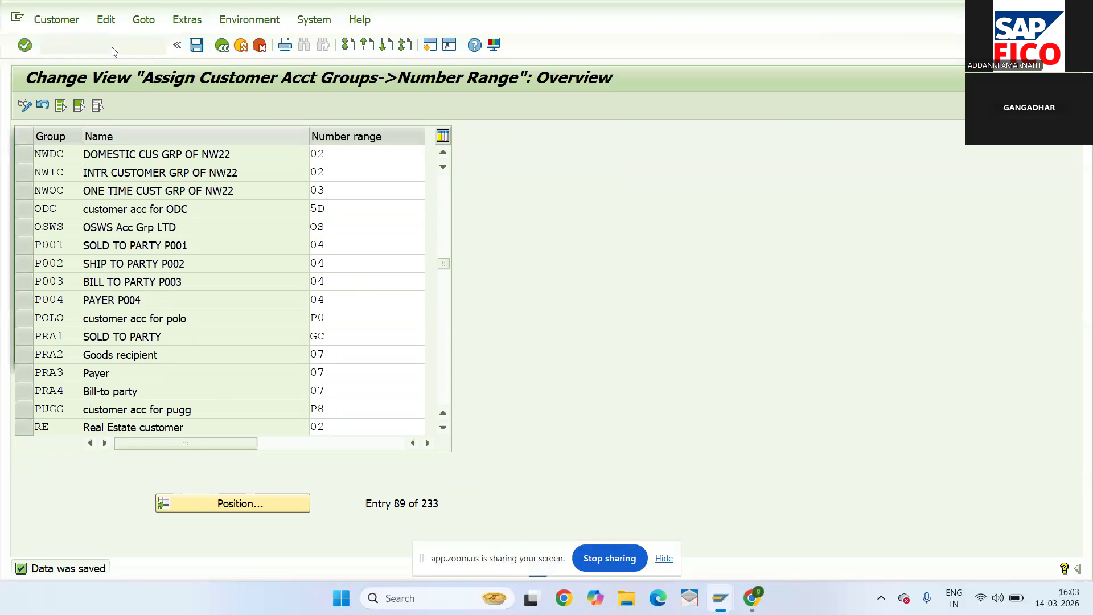
pyautogui.click(437, 349)
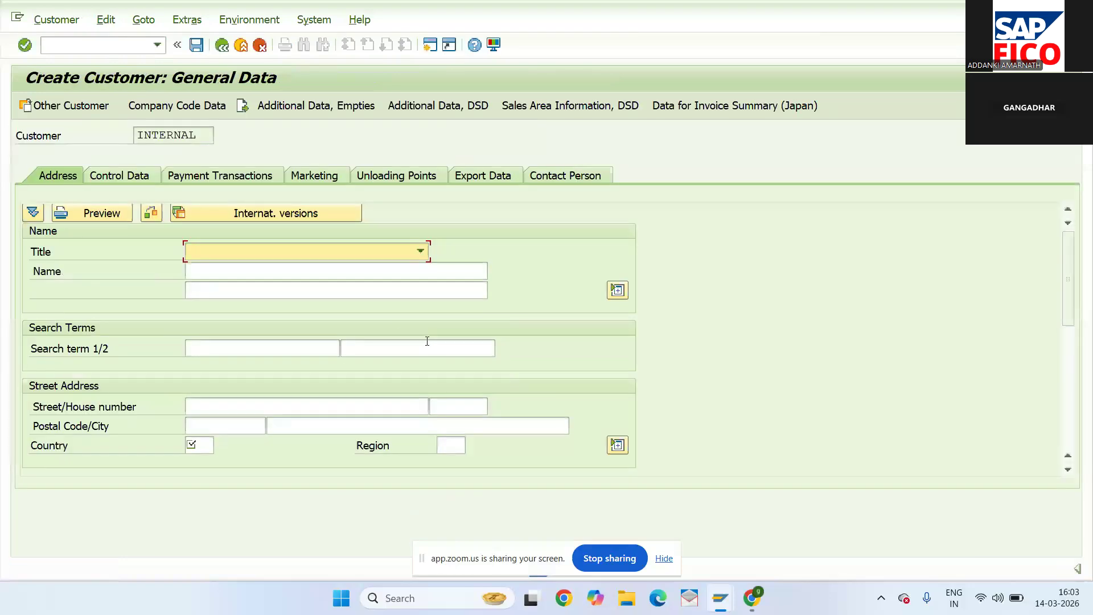
pyautogui.click(349, 251)
pyautogui.click(334, 268)
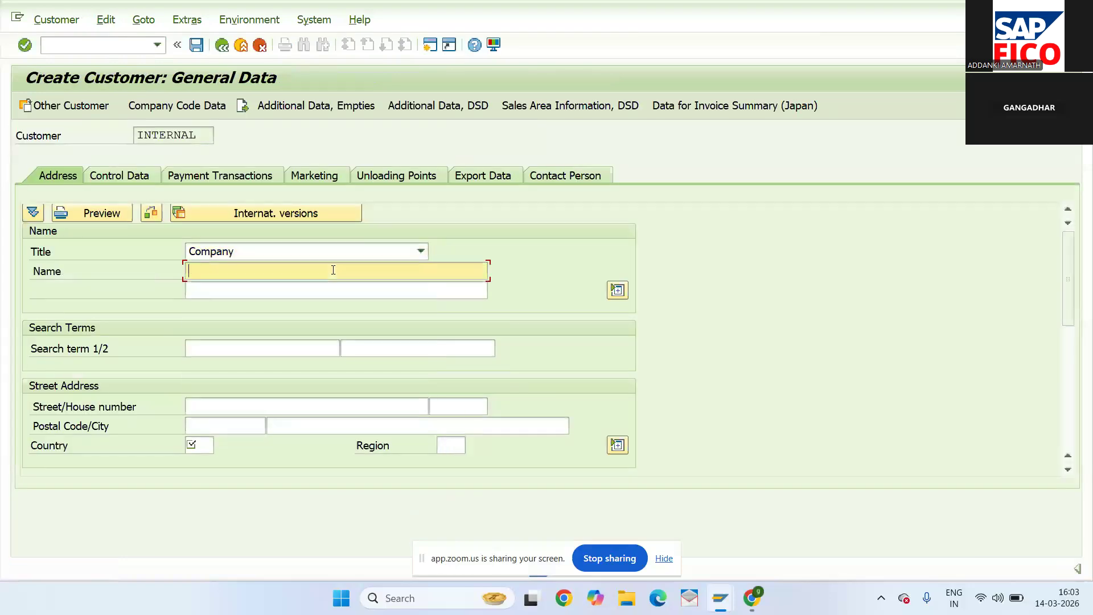
pyautogui.write('GA')
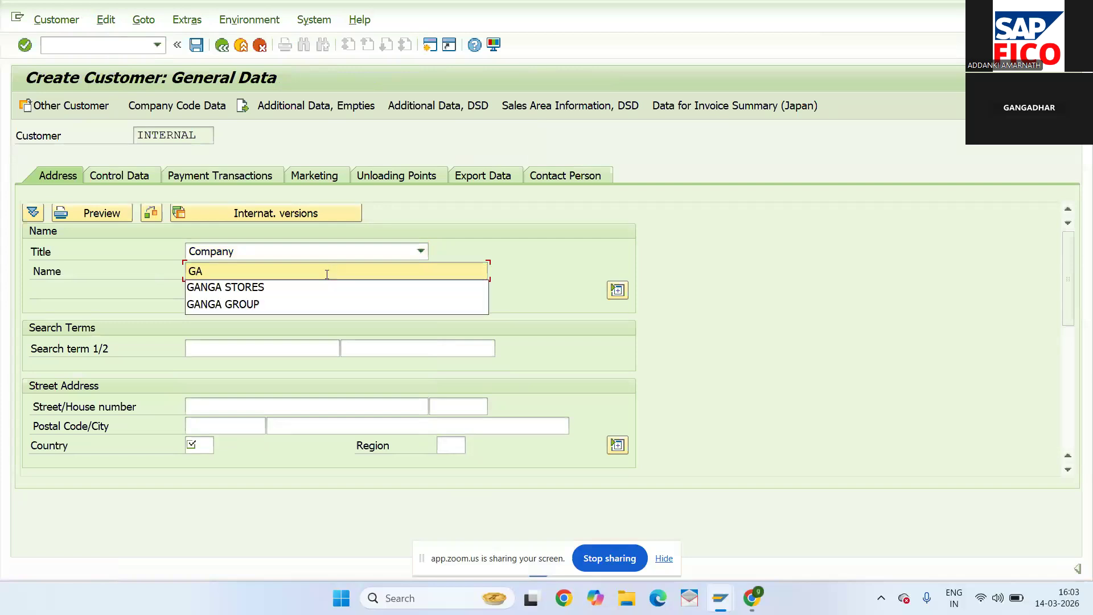
pyautogui.click(316, 286)
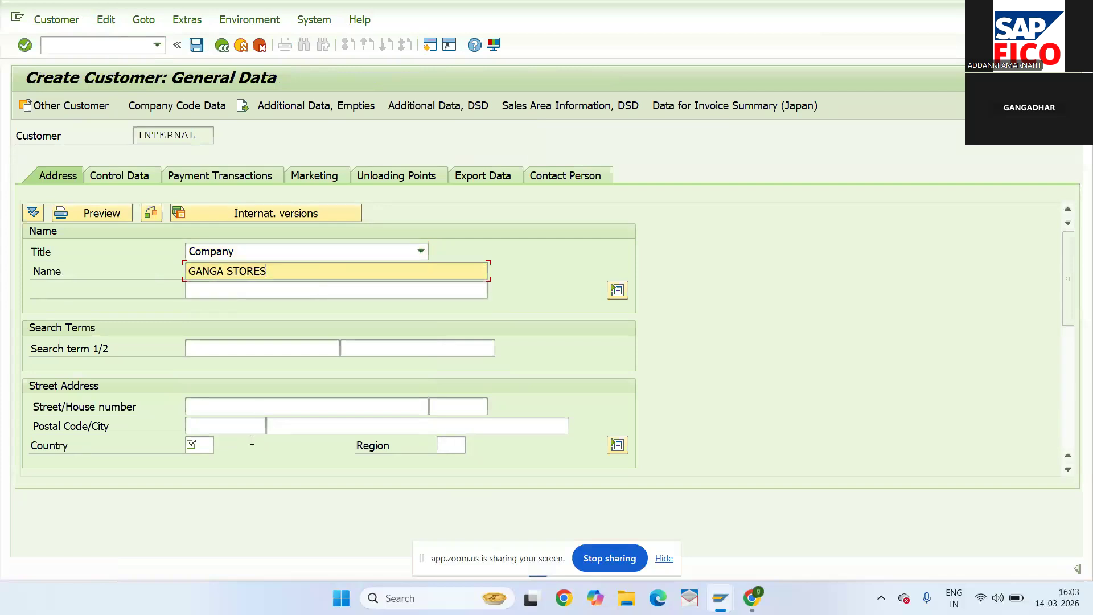
pyautogui.click(244, 407)
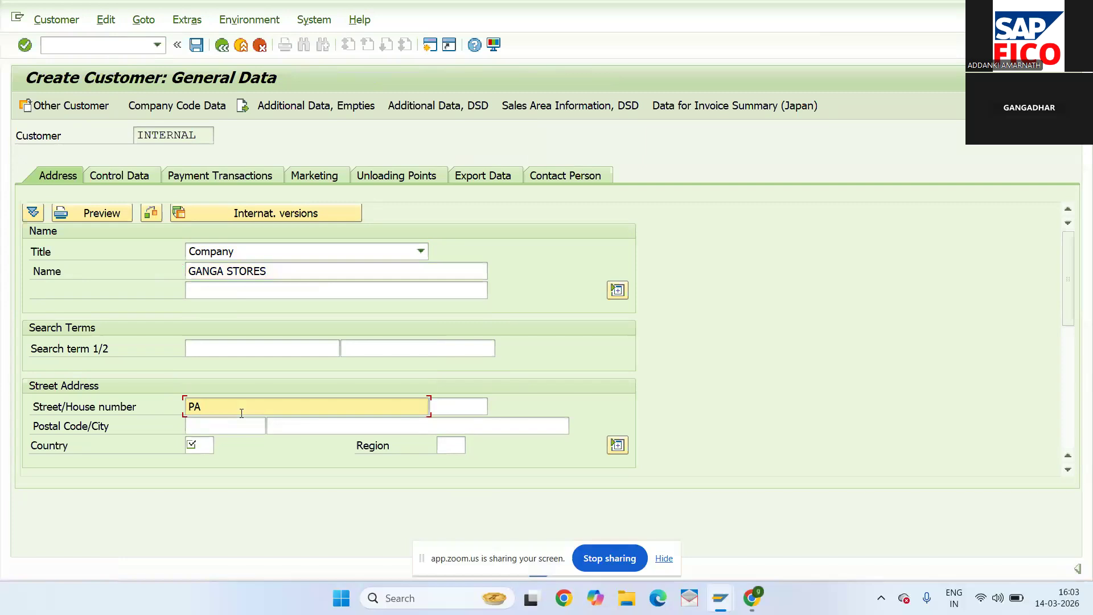
pyautogui.click(444, 403)
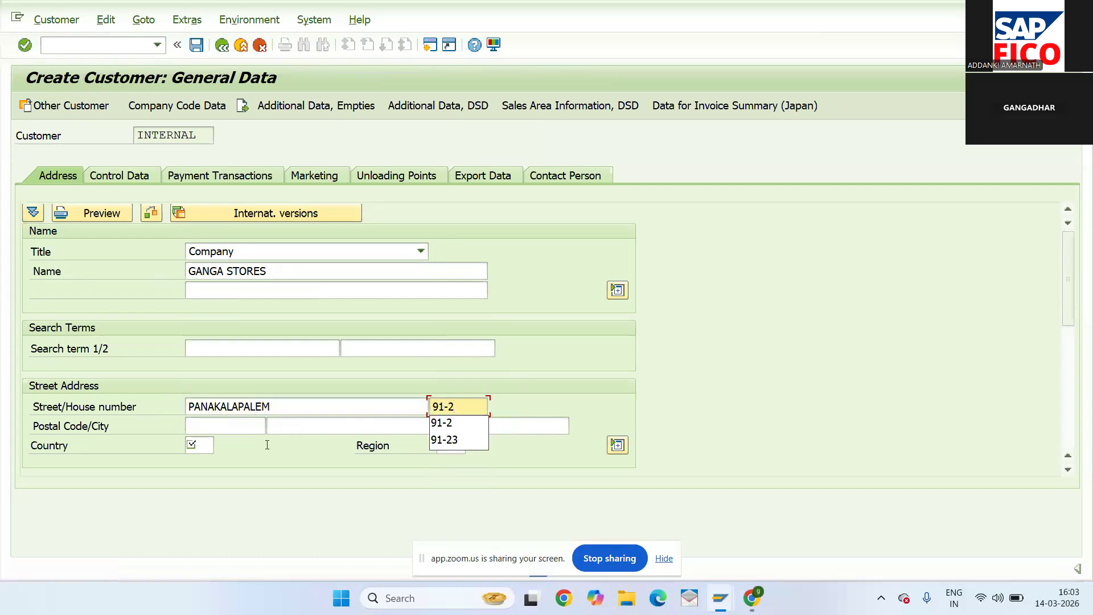
# - Enter postal code 523182, city ongole, country India and region 01
pyautogui.click(239, 430)
pyautogui.write('523182')
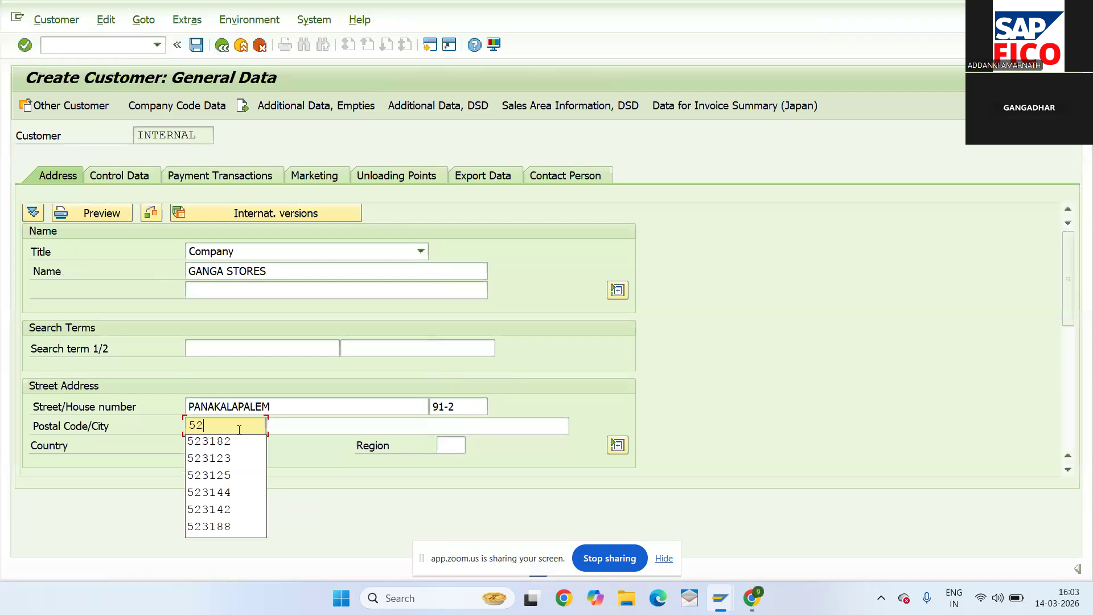
pyautogui.click(300, 425)
pyautogui.write('ON')
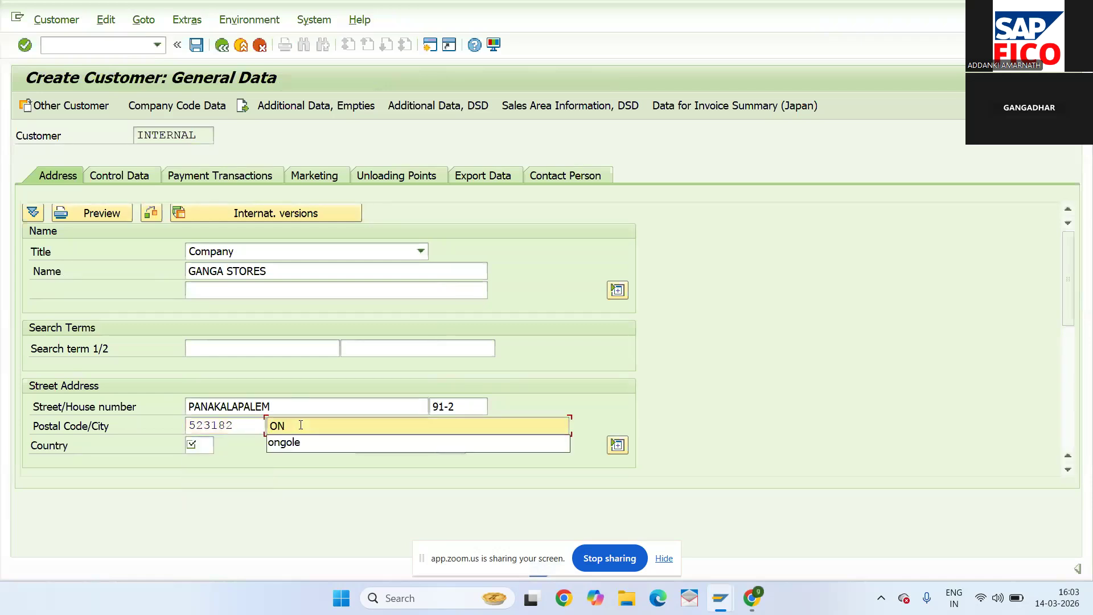
pyautogui.click(290, 443)
pyautogui.click(208, 442)
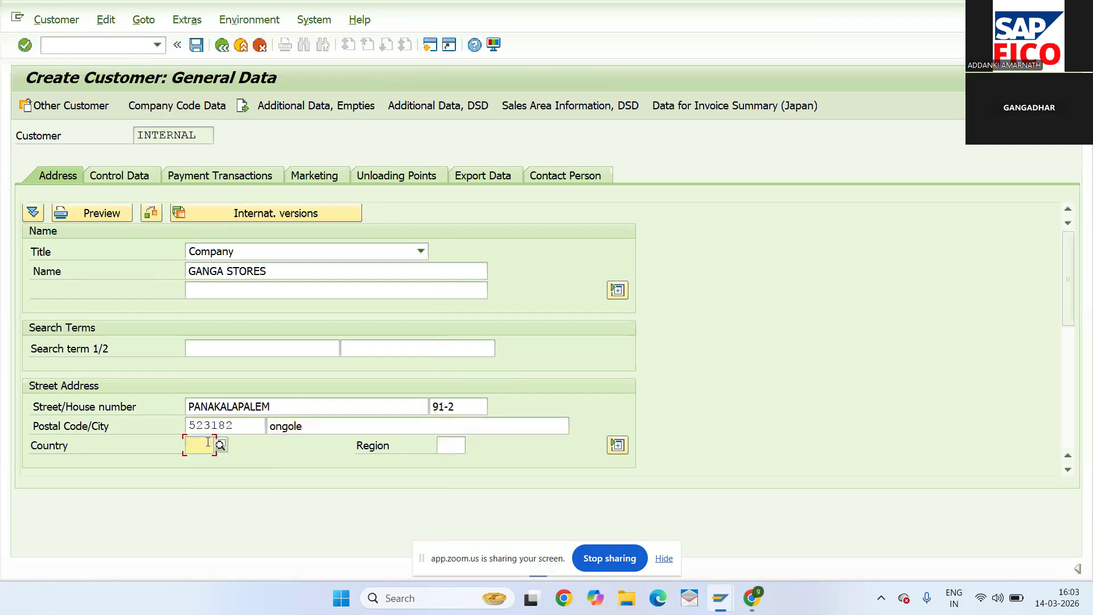
pyautogui.write('IN')
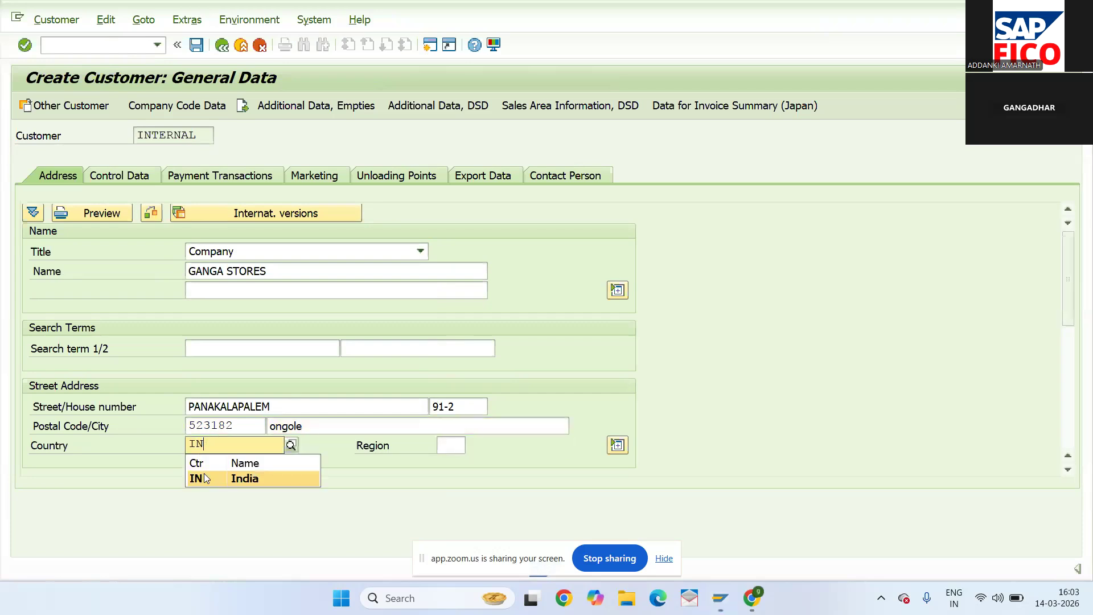
pyautogui.click(206, 478)
pyautogui.click(449, 444)
pyautogui.write('01')
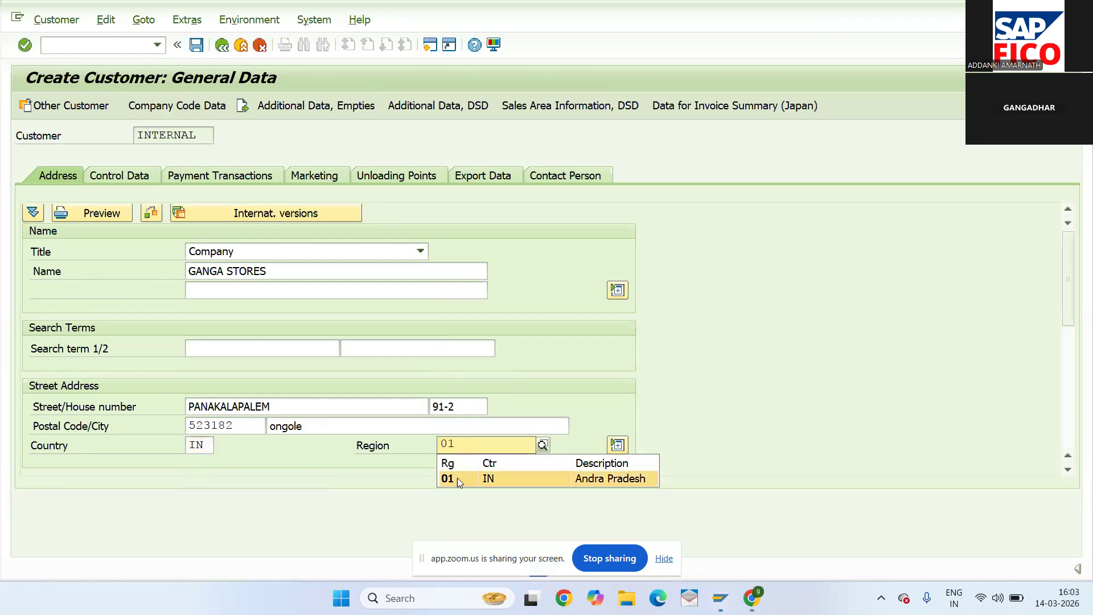
pyautogui.click(456, 476)
# - Add PO Box 321 with PO Box postal code 523182
pyautogui.click(1068, 371)
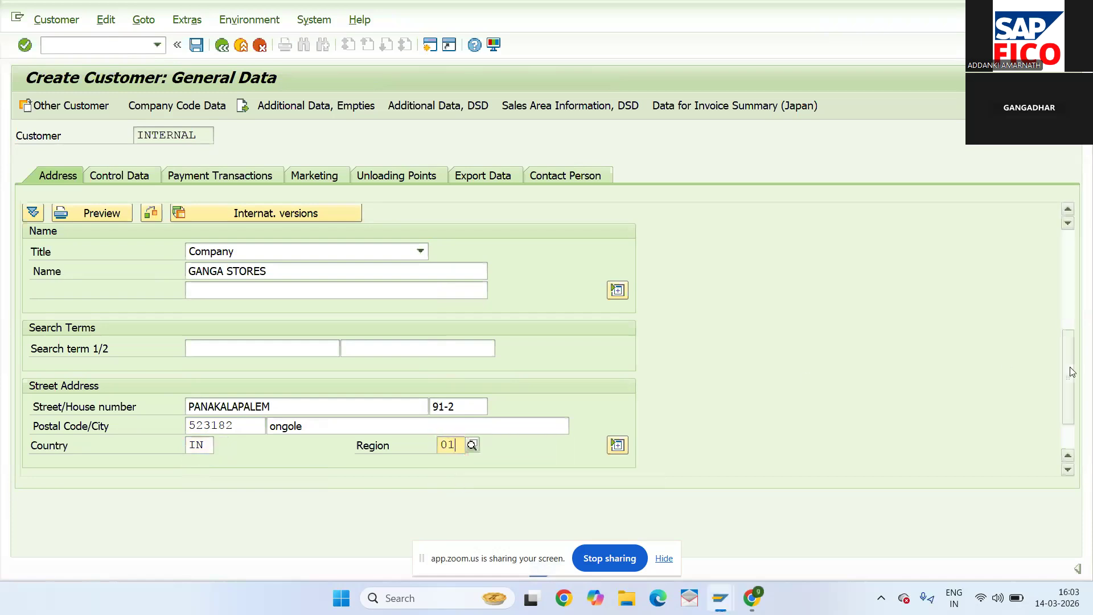
pyautogui.click(233, 235)
pyautogui.write('321')
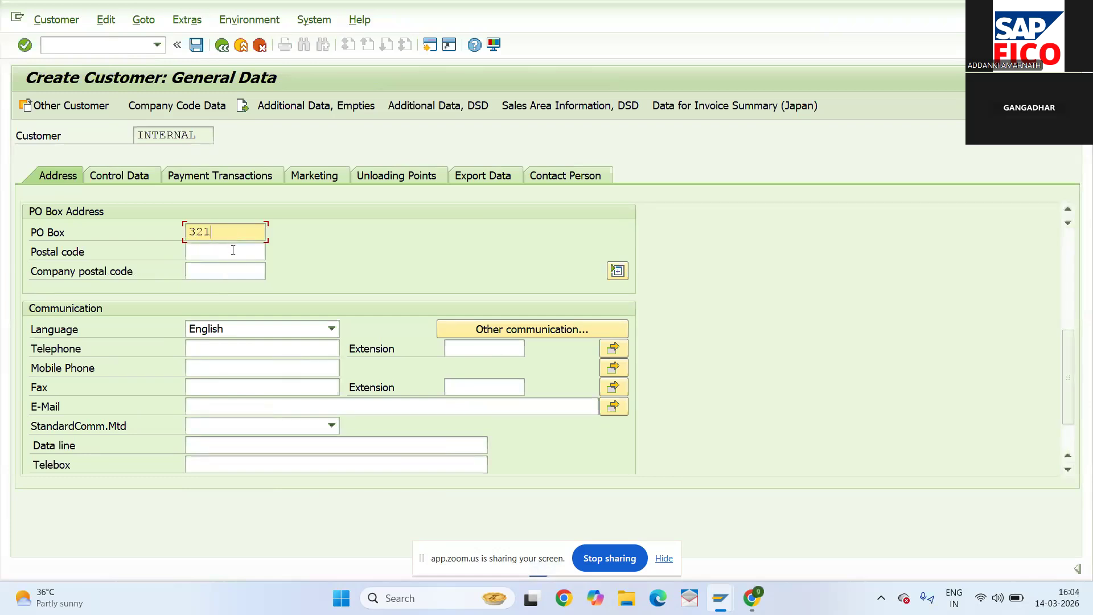
pyautogui.click(233, 250)
pyautogui.write('52318')
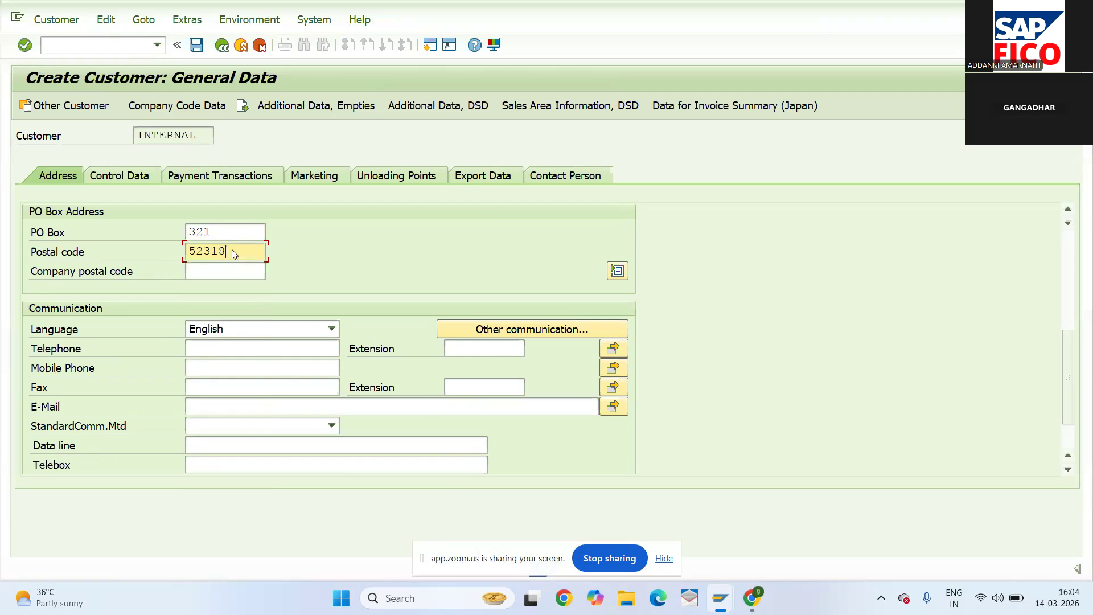
pyautogui.write('2')
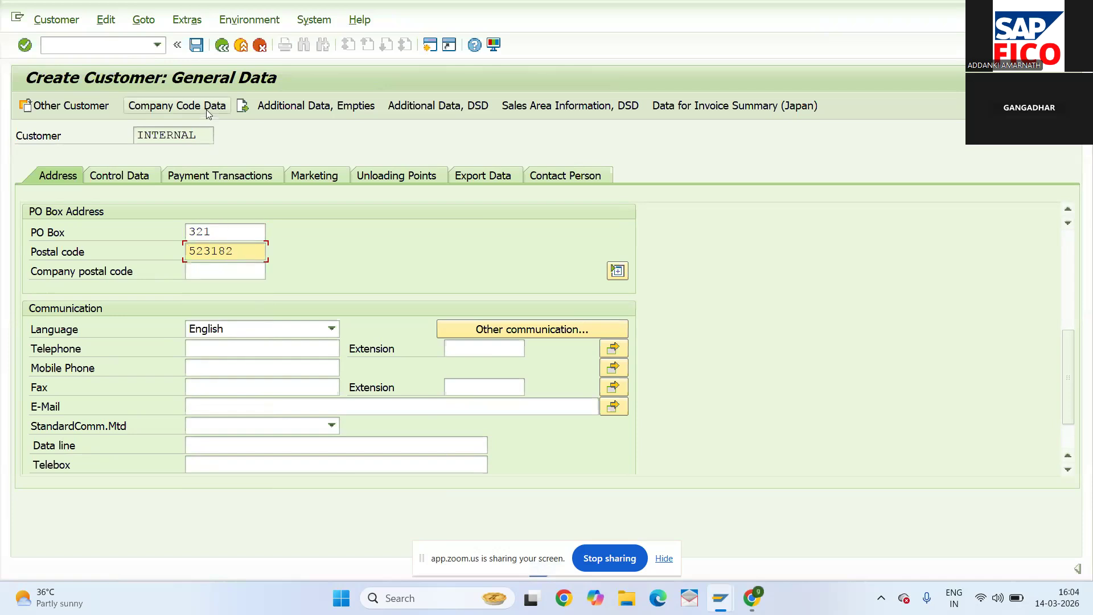
pyautogui.click(208, 114)
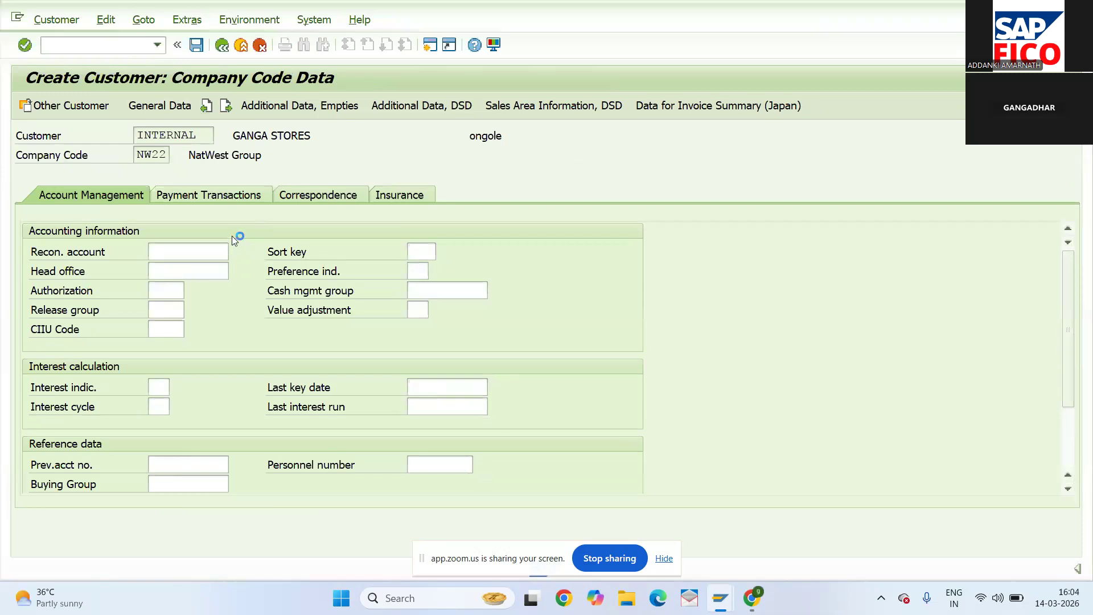
# - Pick reconciliation account 200108, sort key 031 and cash management group E6
pyautogui.press('F4')
pyautogui.doubleClick(209, 126)
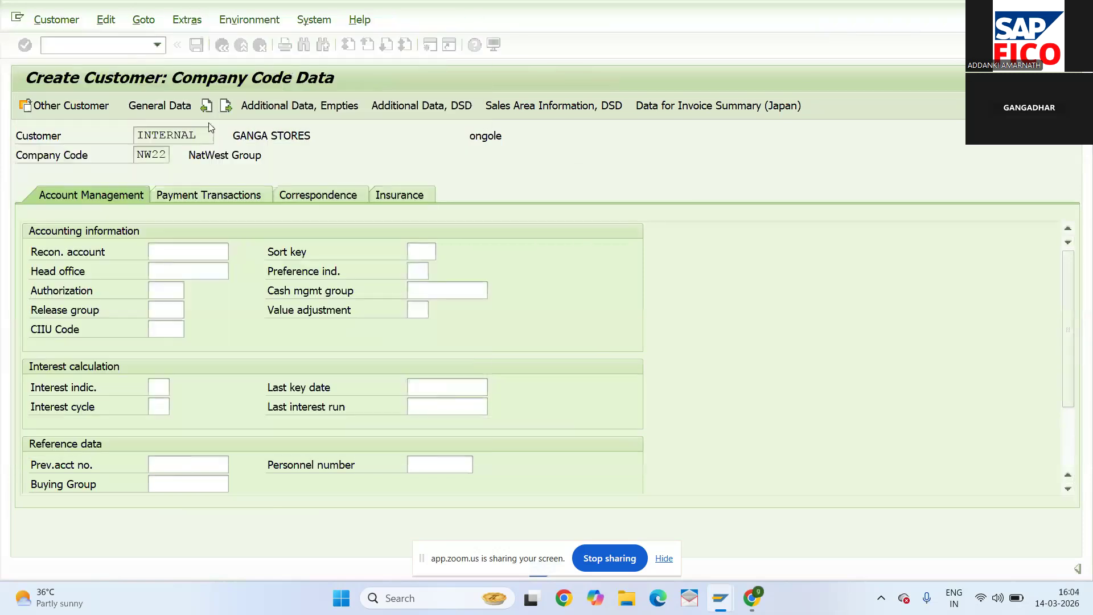
pyautogui.click(424, 252)
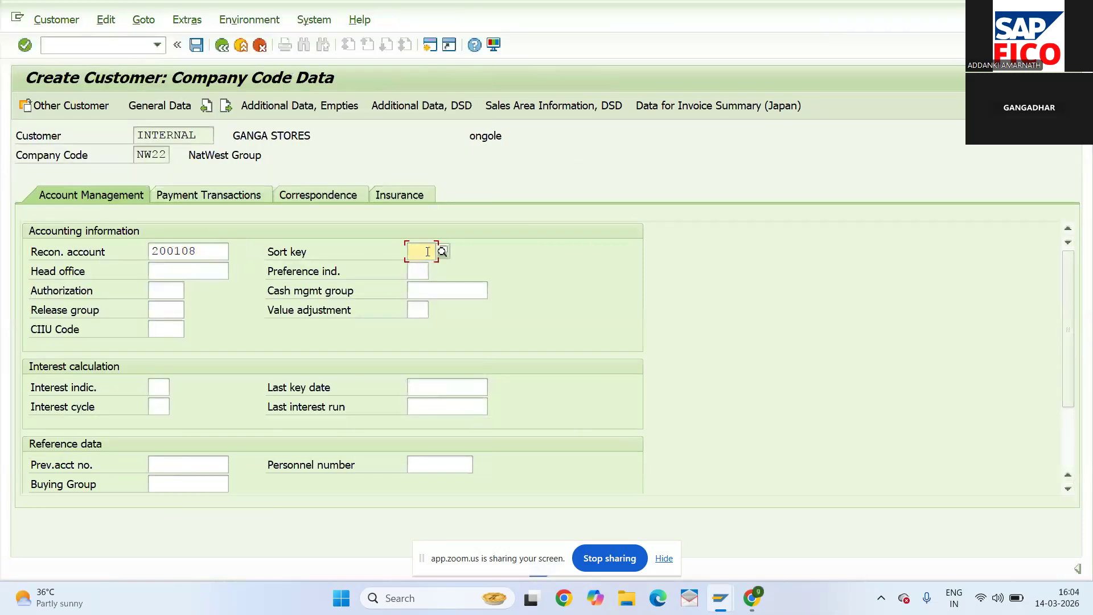
pyautogui.press('F4')
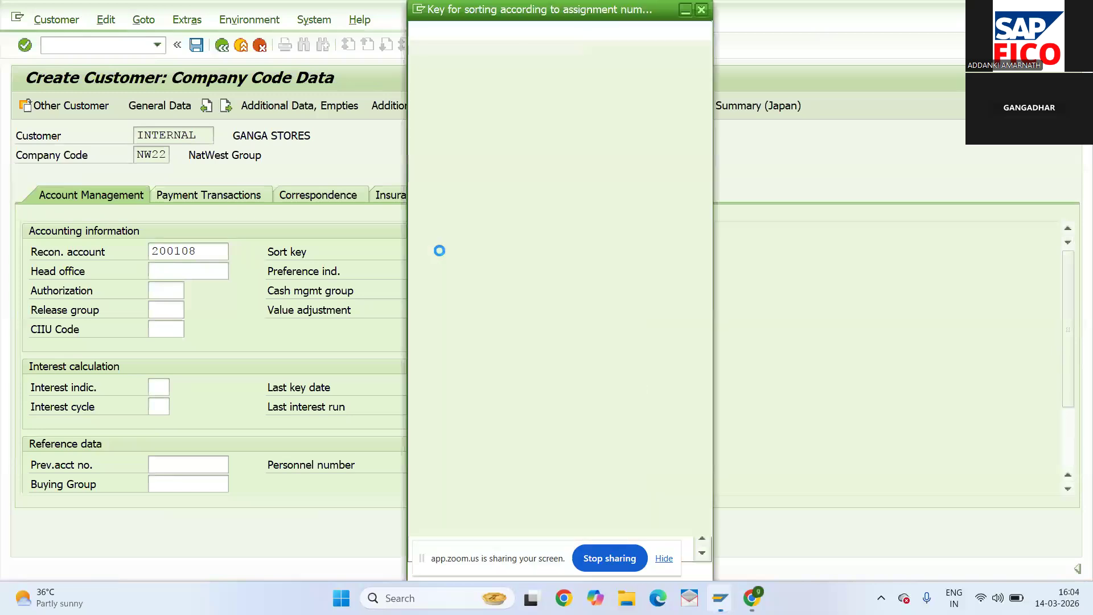
pyautogui.doubleClick(446, 501)
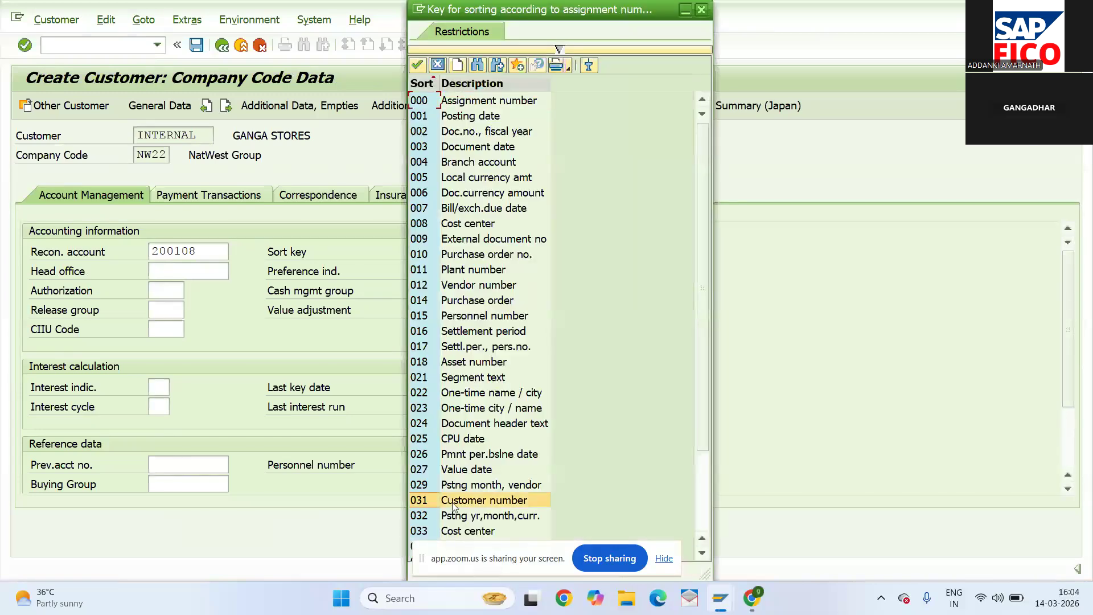
pyautogui.click(448, 291)
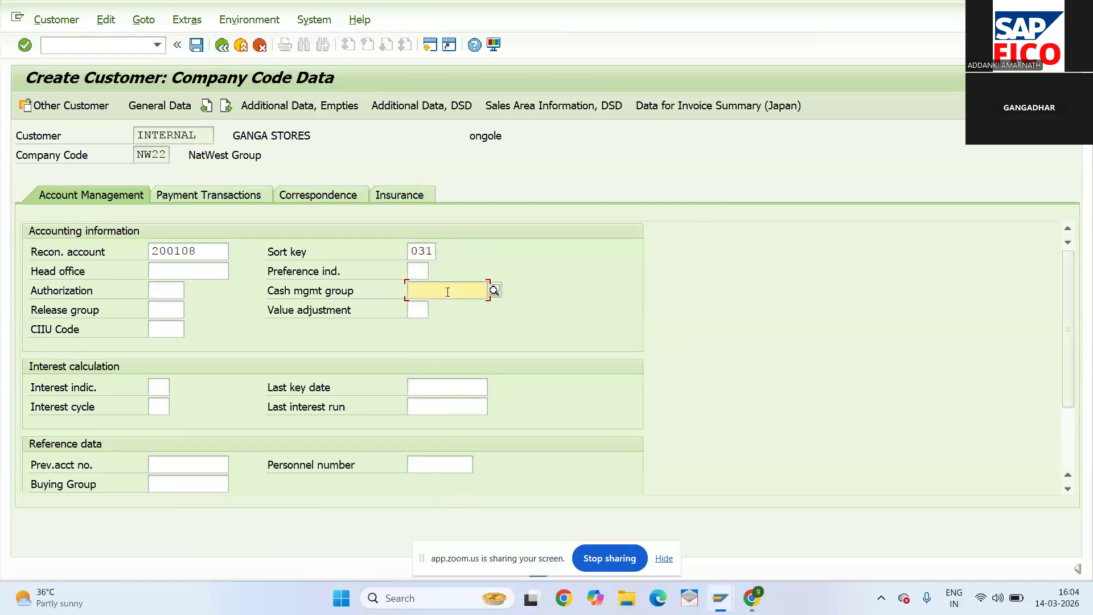
pyautogui.click(494, 289)
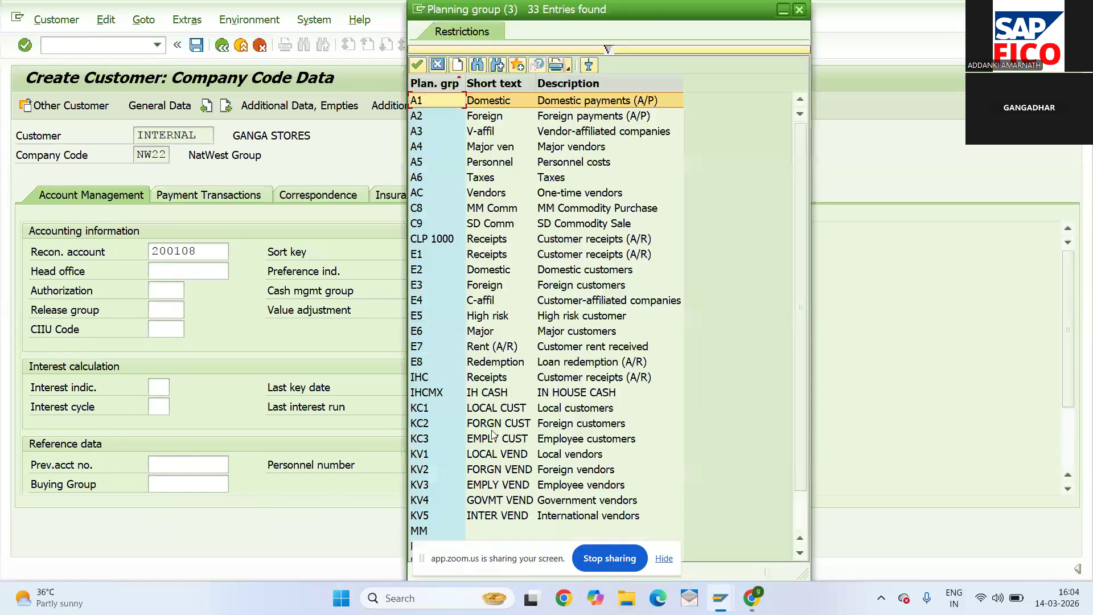
pyautogui.doubleClick(480, 331)
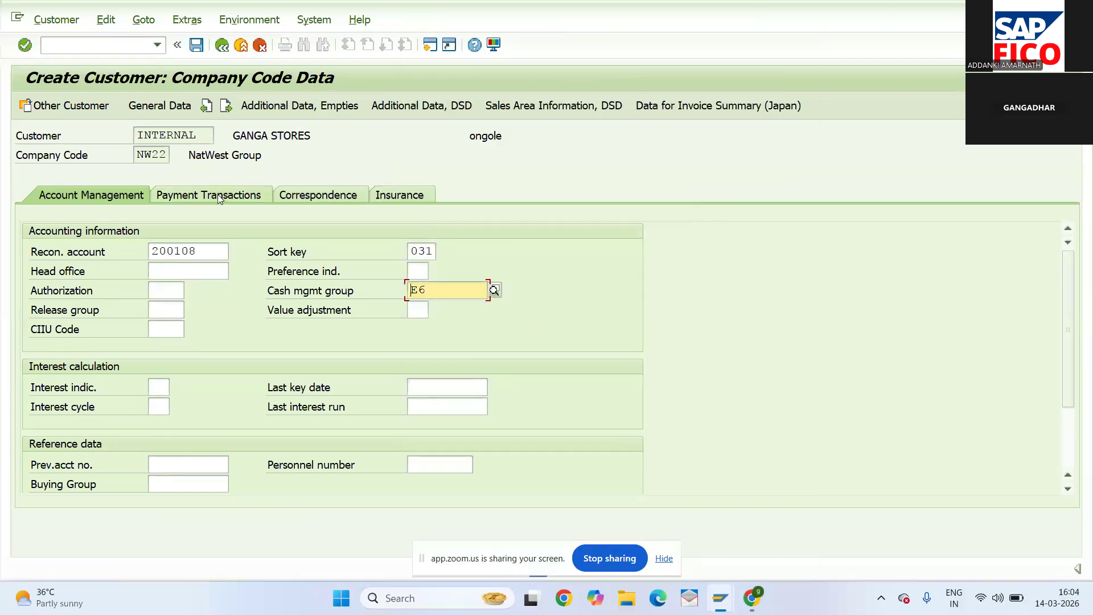
# - Set payment terms 0001 and tolerance group NWVC on Payment Transactions
pyautogui.click(219, 196)
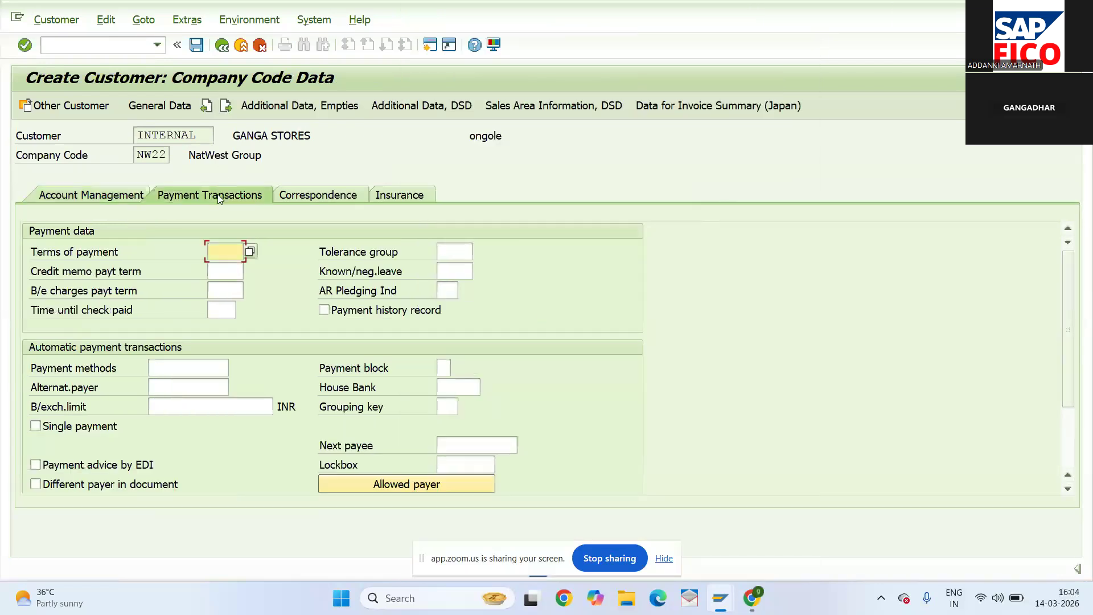
pyautogui.click(249, 250)
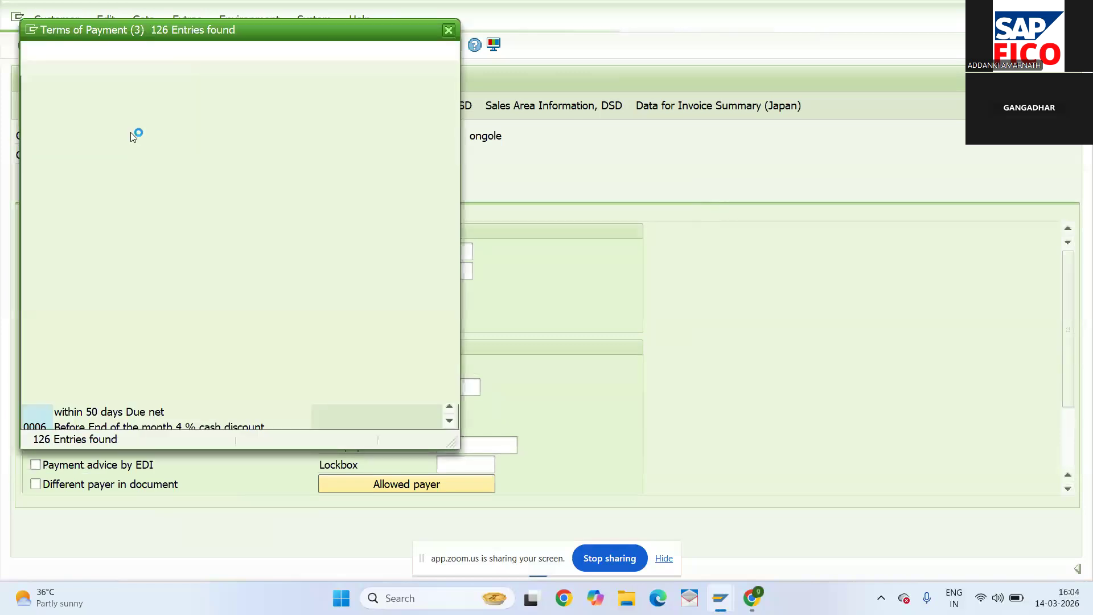
pyautogui.doubleClick(132, 123)
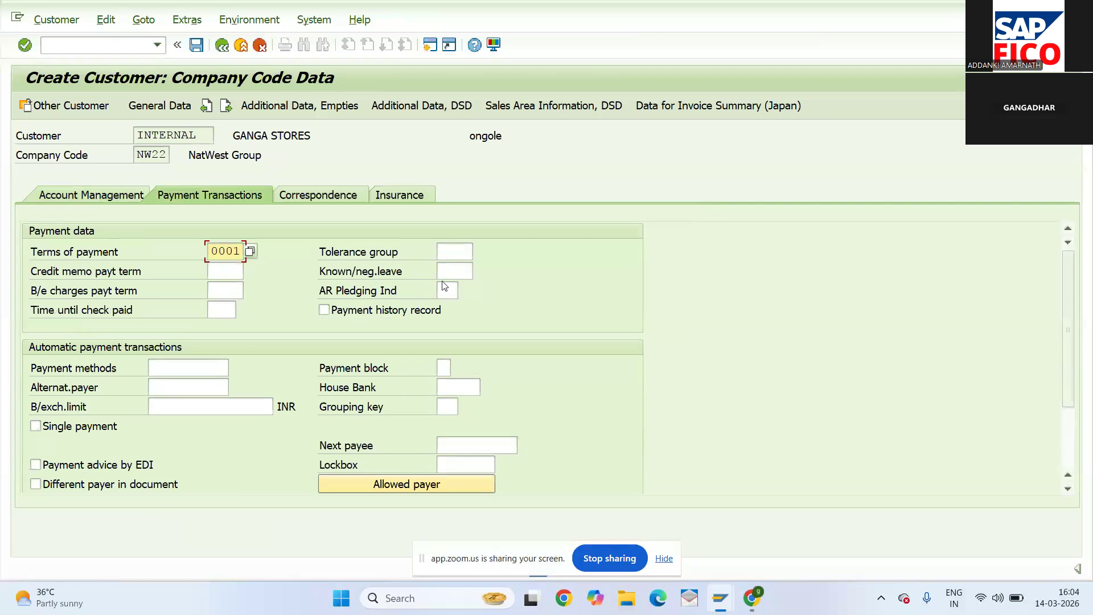
pyautogui.click(456, 248)
pyautogui.write('NW')
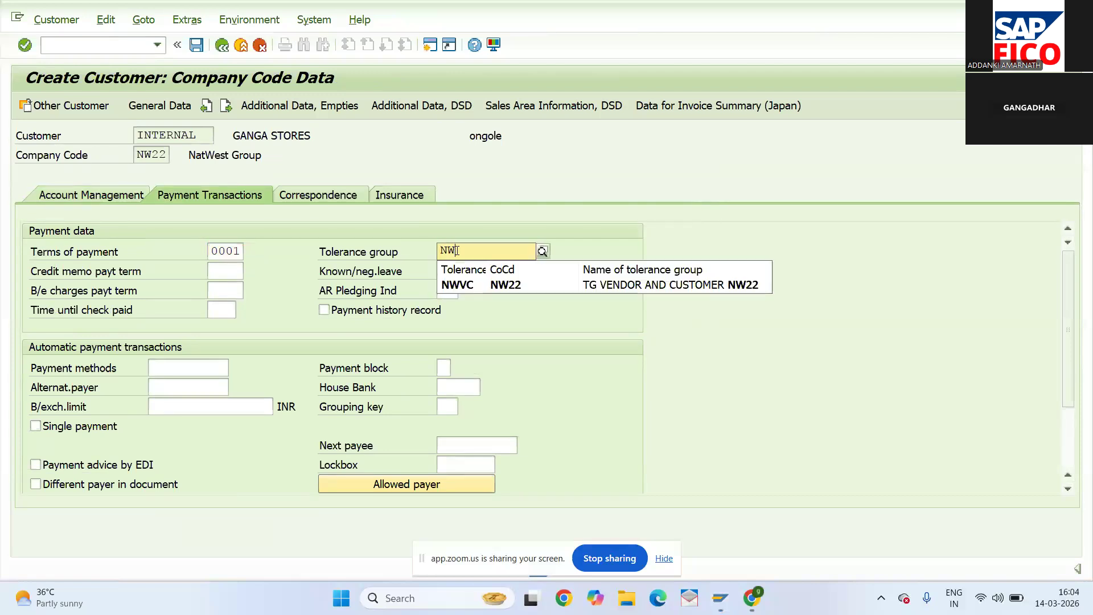
pyautogui.click(459, 284)
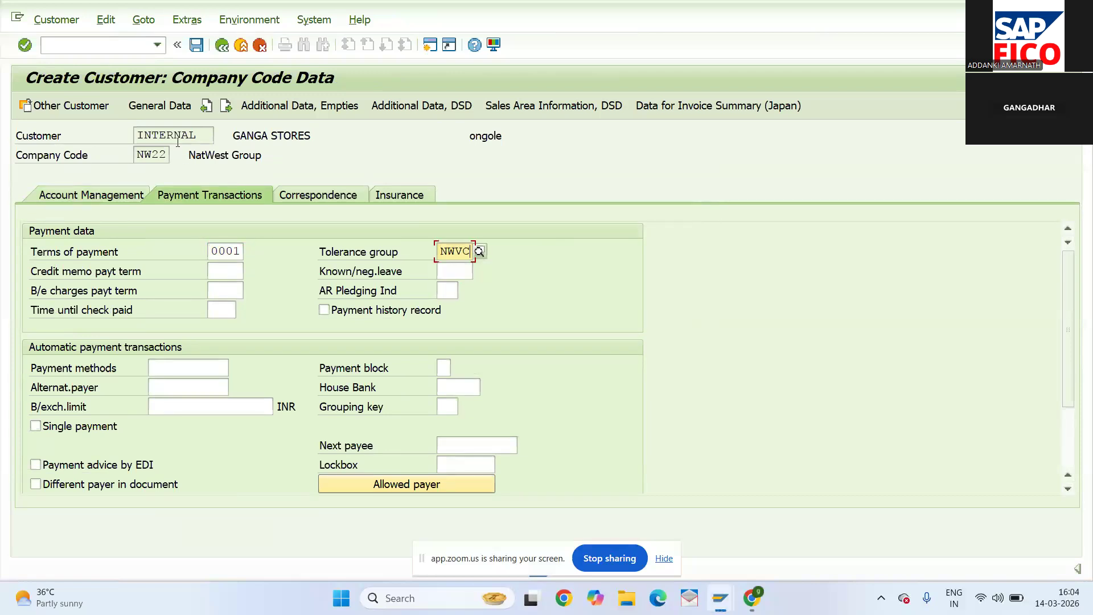
# - Save GANGA STORES and begin another customer with the same account group and NW22
pyautogui.click(195, 46)
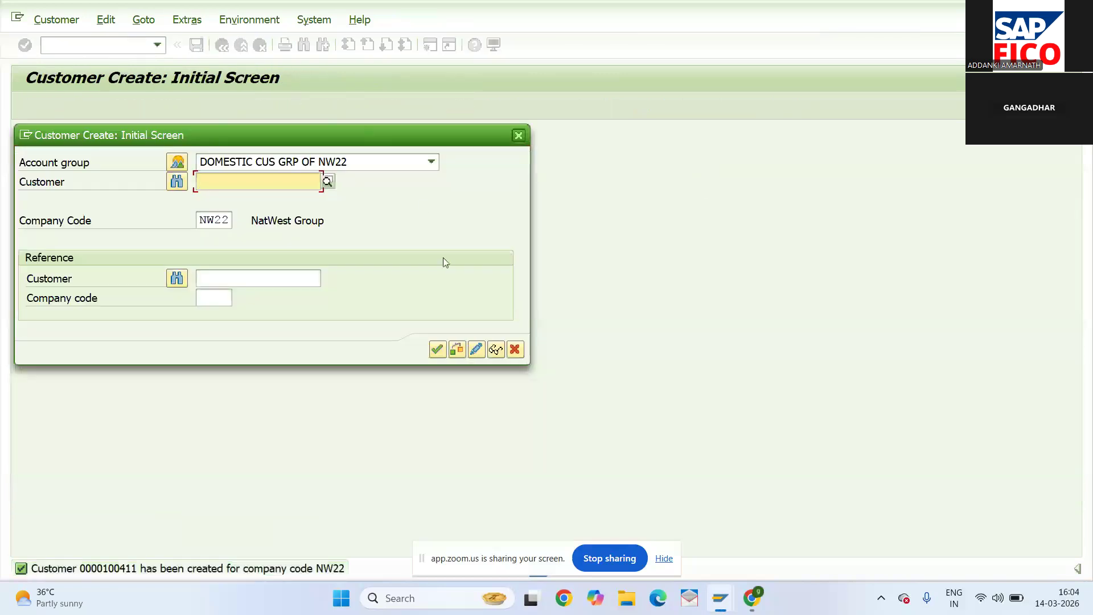
pyautogui.click(442, 348)
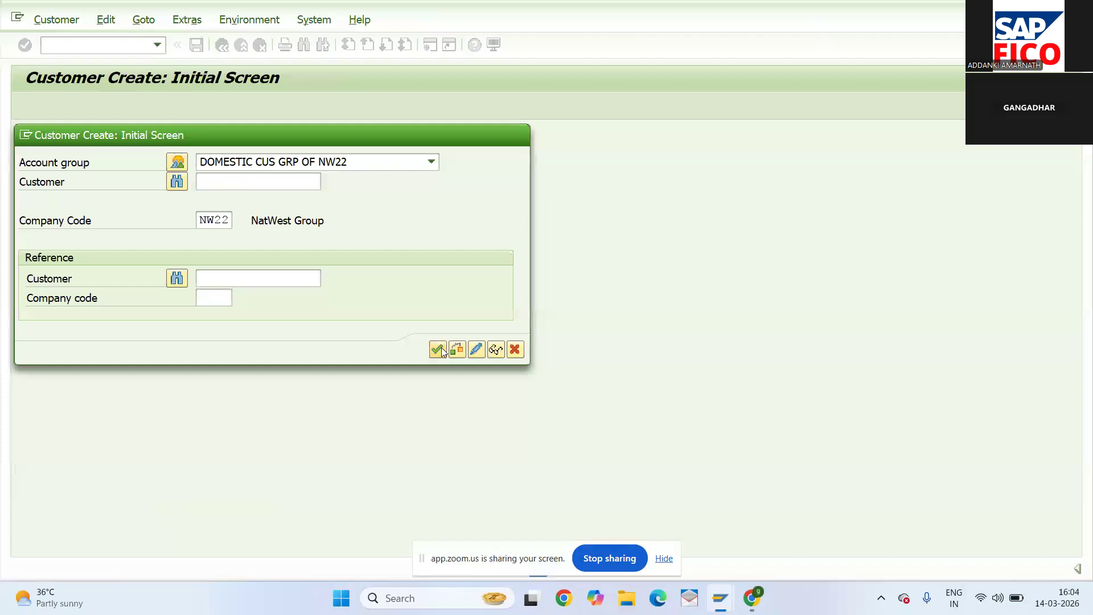